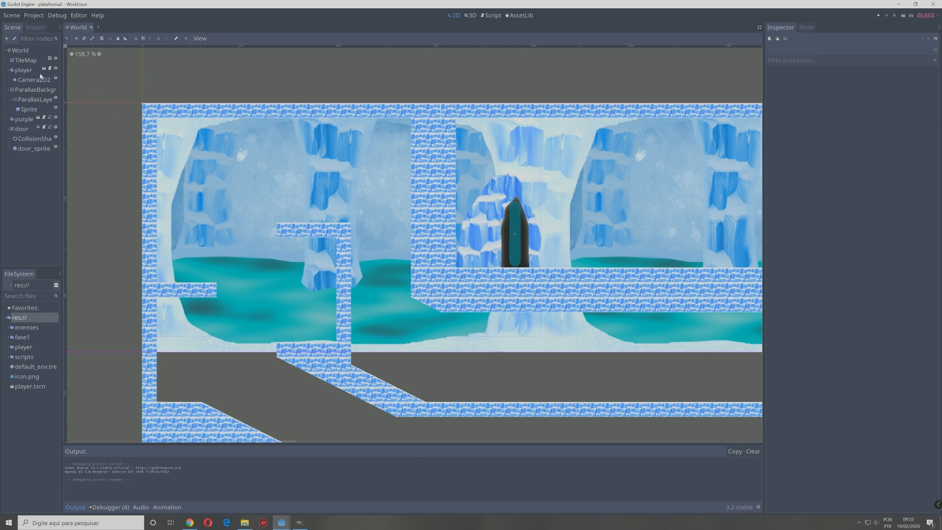
Step: Select the TileMap node and run the project, maximizing the game window
click(30, 61)
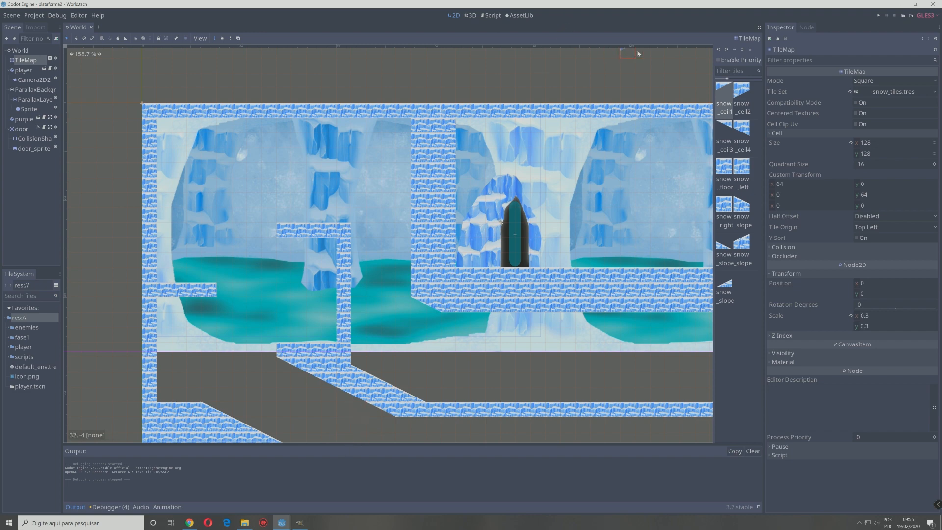
click(878, 17)
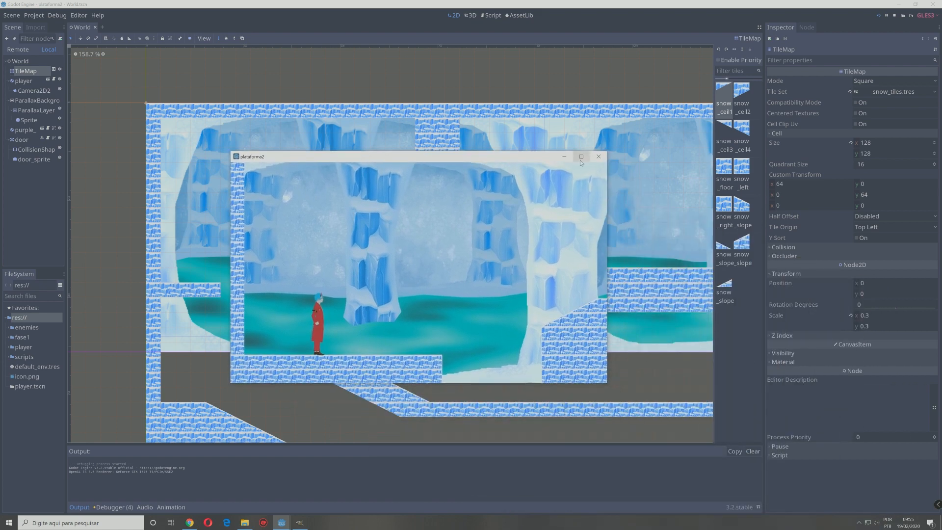
click(581, 160)
Step: Playtest the ice level by running and jumping the red-coated character past the enemy and across the platforms, and close the game
key(Right)
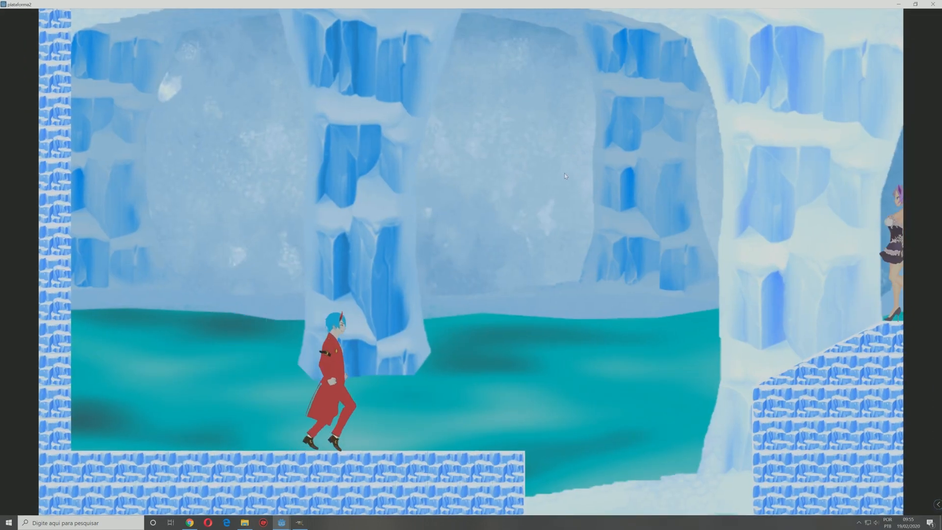
key(Up)
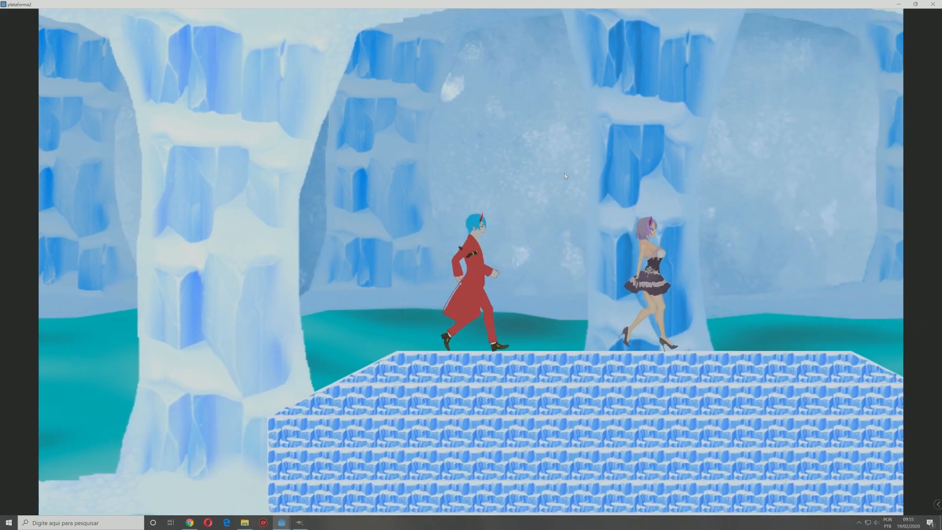
key(Left)
key(Right)
key(Left)
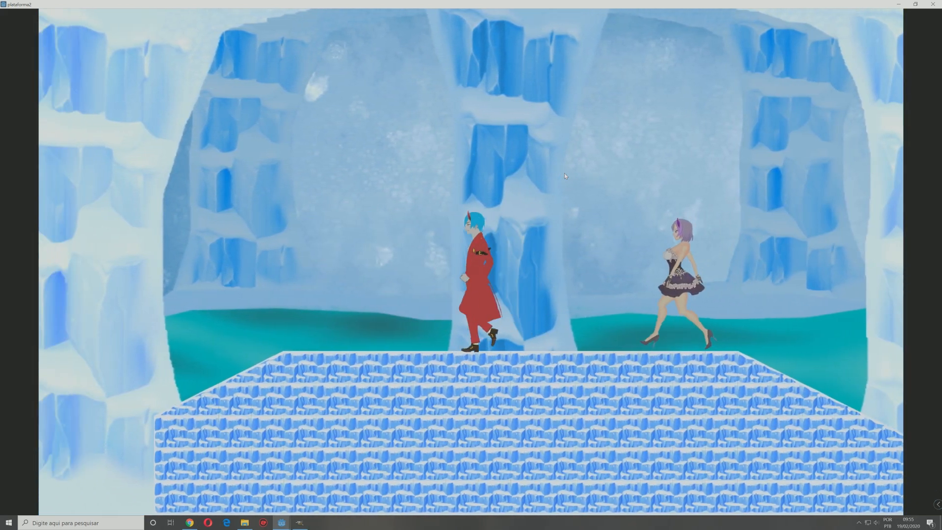
key(Up)
key(Right)
key(Left)
key(Right)
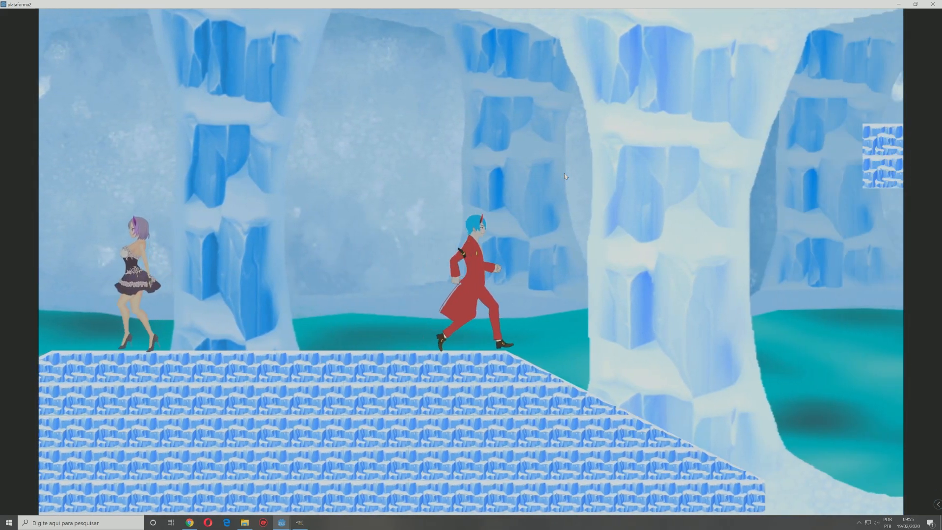
key(Up)
key(Left)
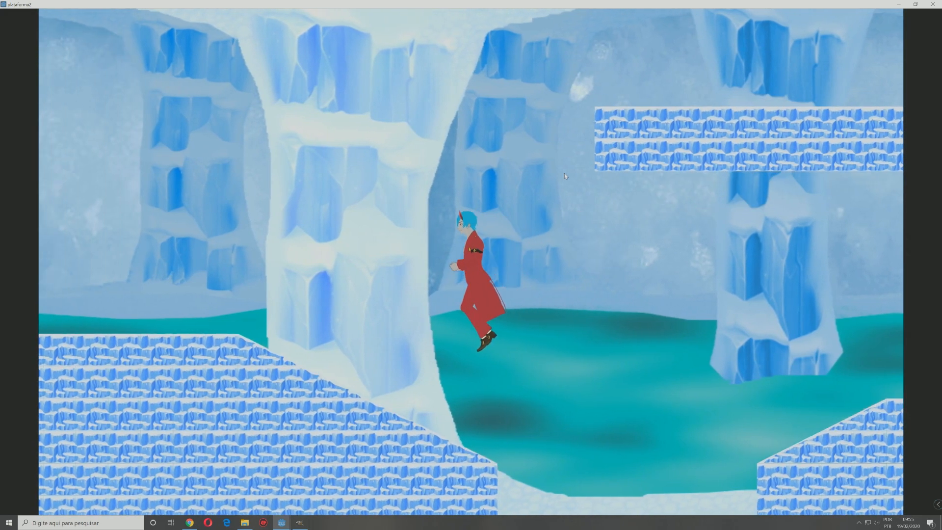
key(Right)
key(Up)
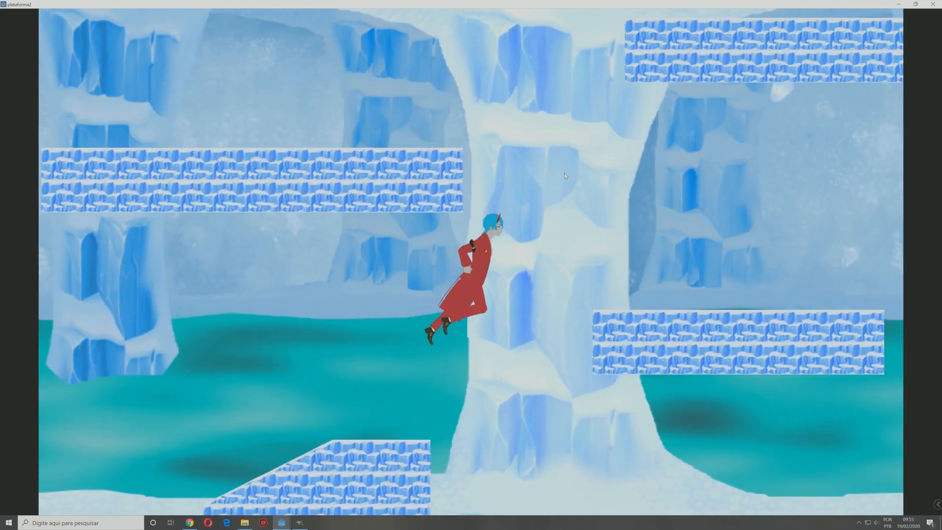
key(Up)
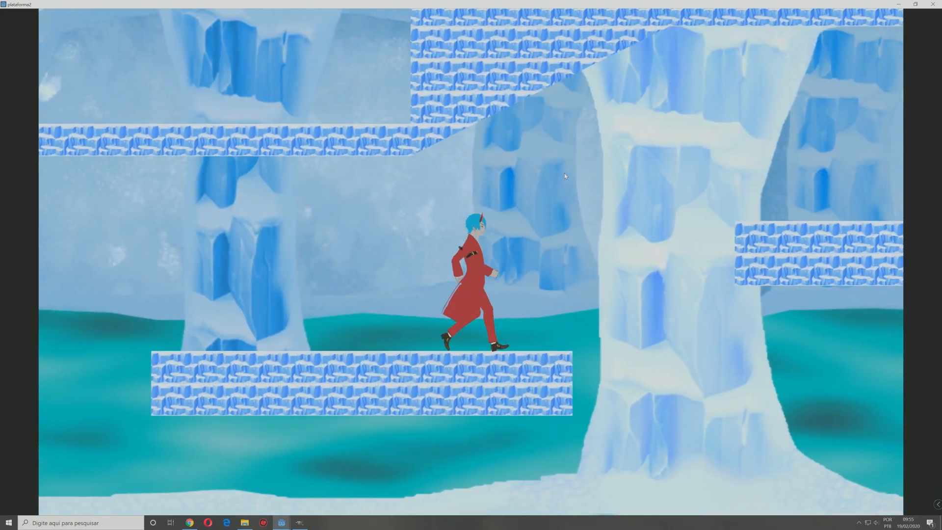
key(Up)
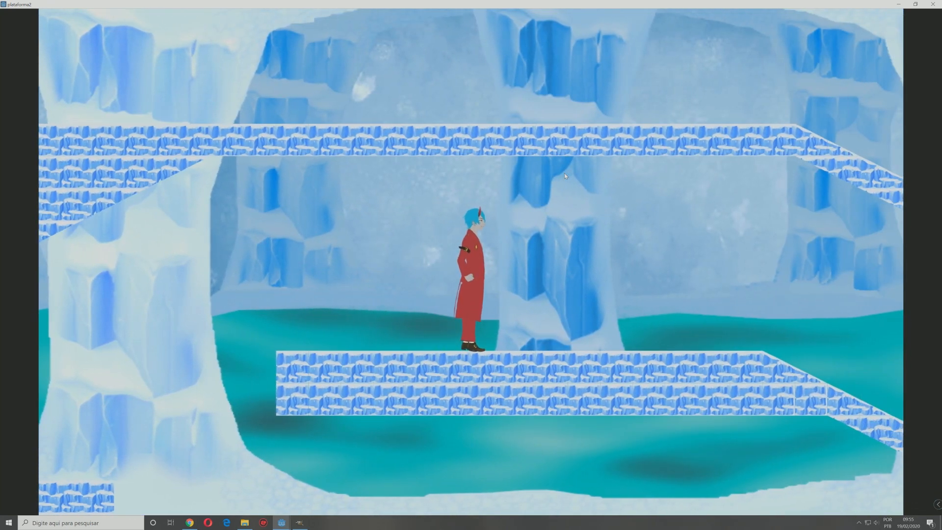
click(934, 3)
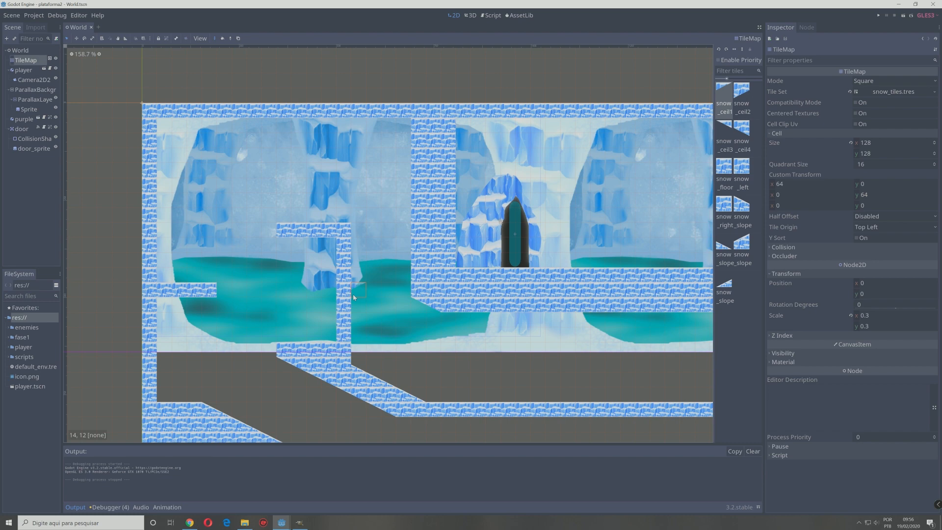
Step: Switch to Chrome and look over the top free game assets page on itch.io
click(190, 521)
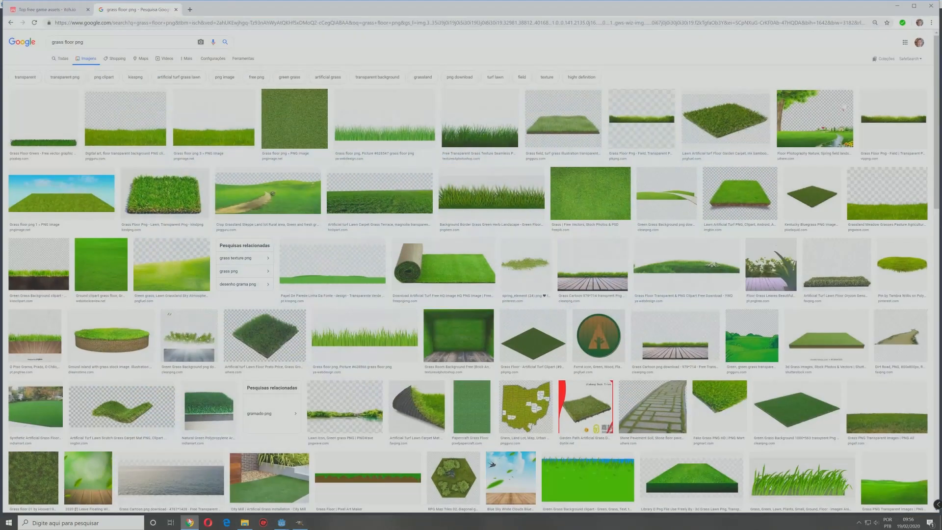
click(42, 10)
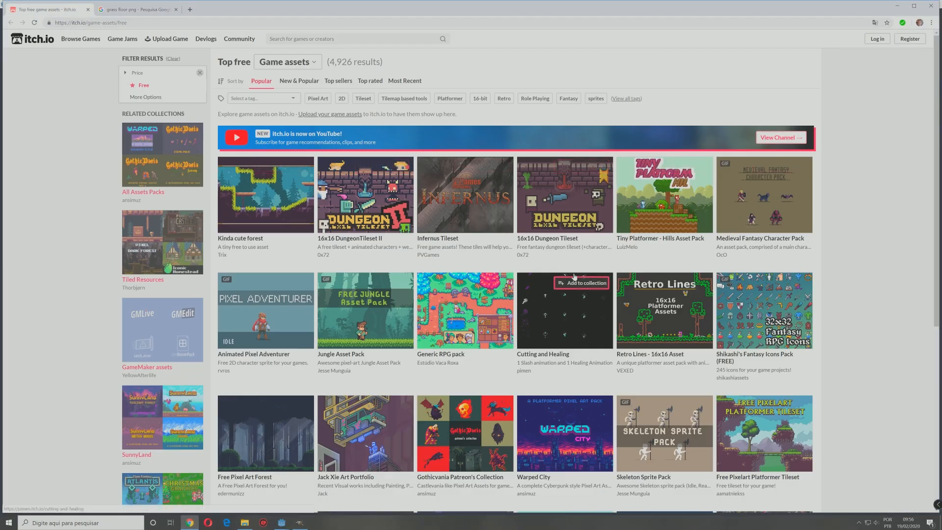
mouse_move(443, 324)
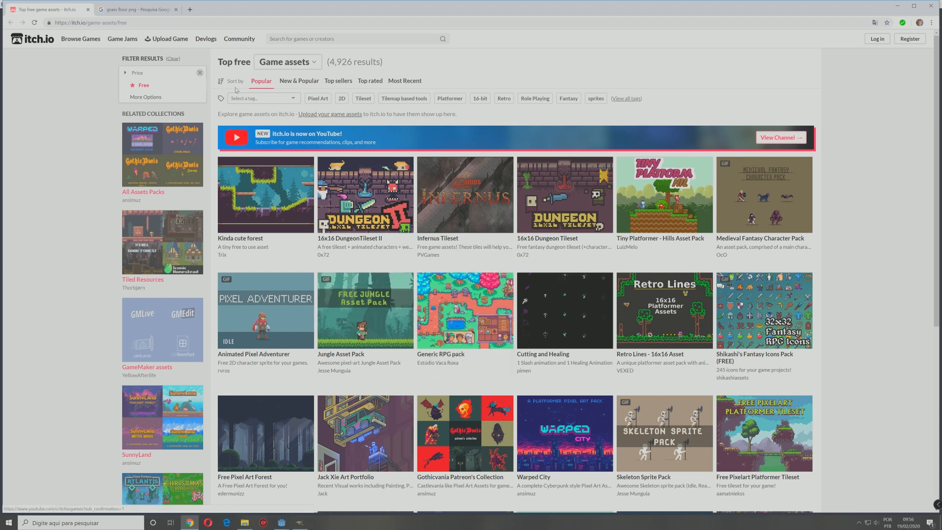
Step: Search Google for "grass tile game" in a new browser tab and show the image results
click(190, 9)
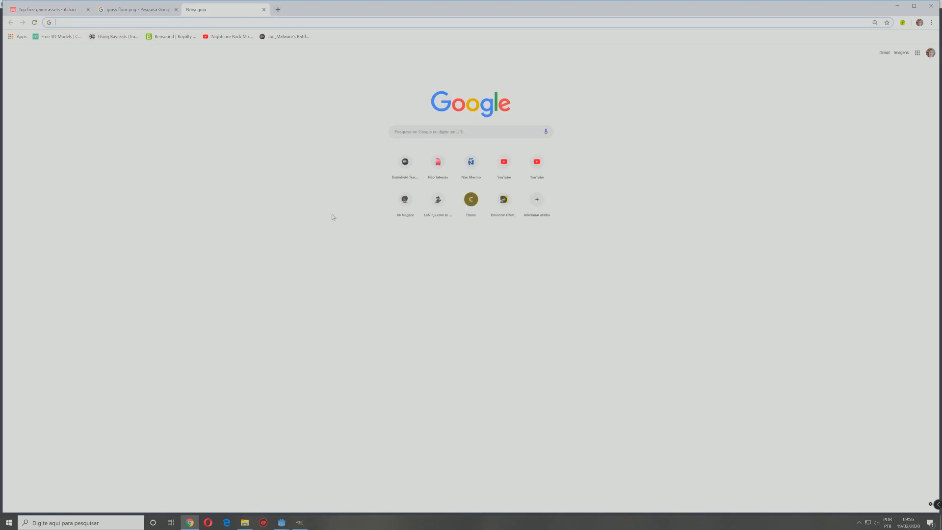
text(gra)
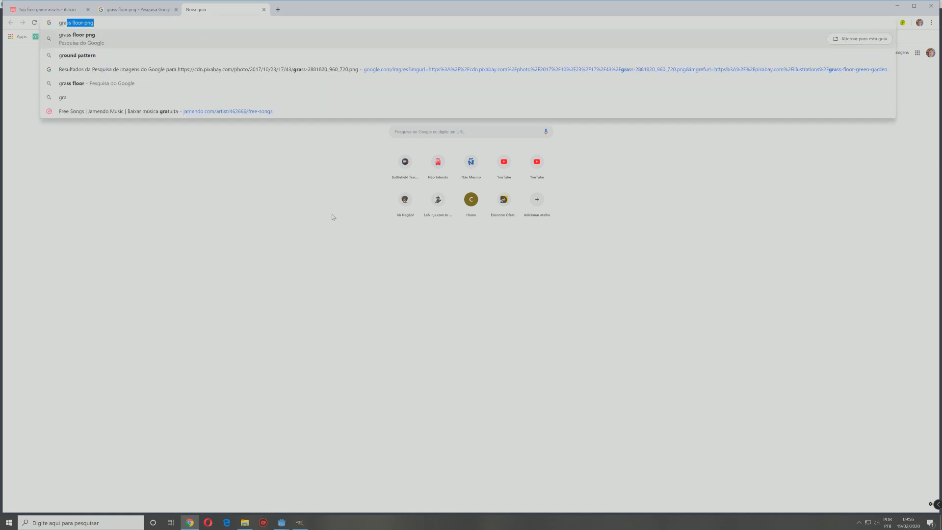
text(ss tile)
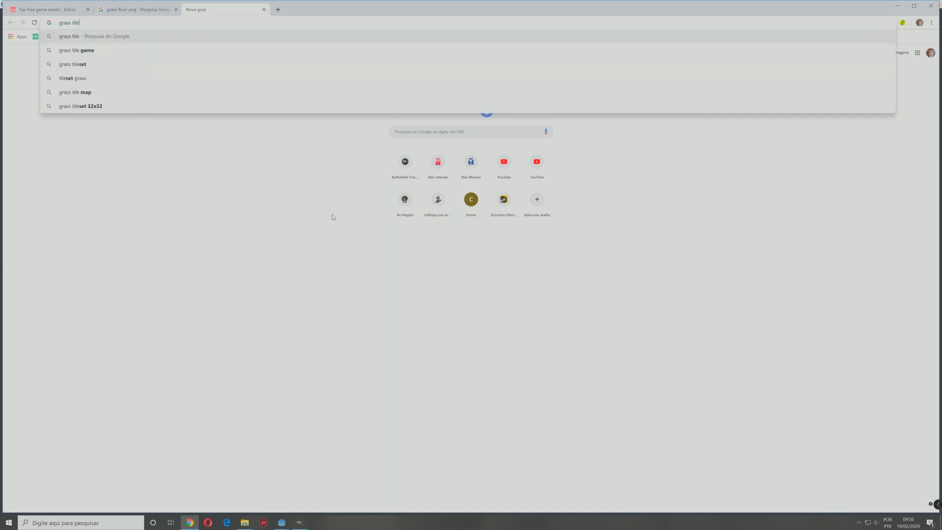
key(Return)
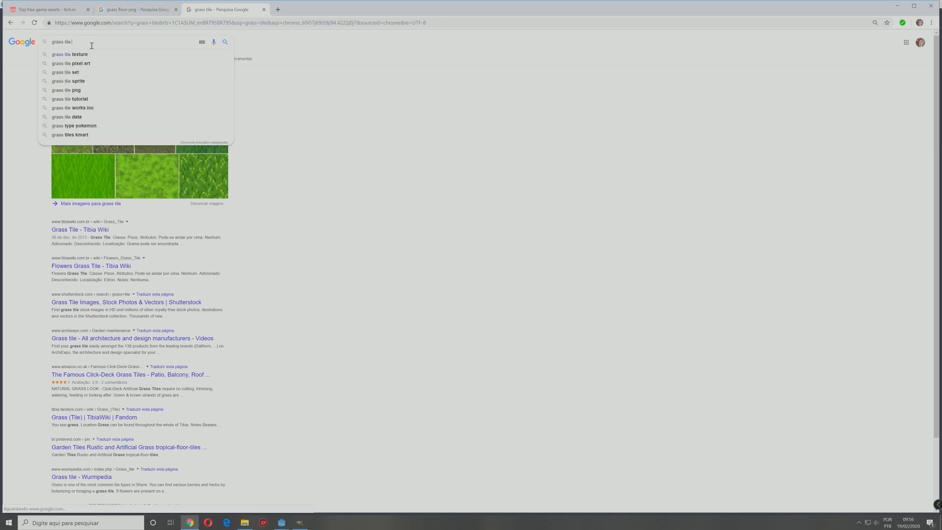
text(game)
key(Return)
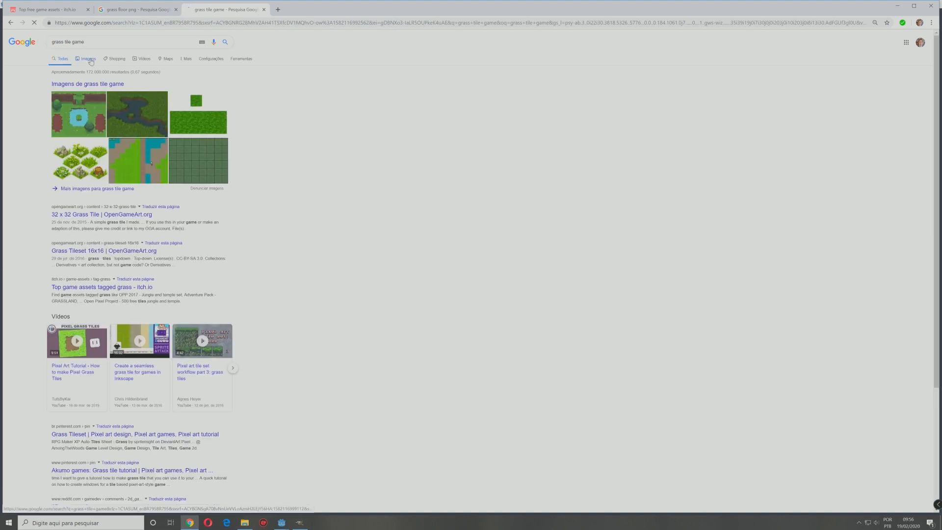
click(91, 62)
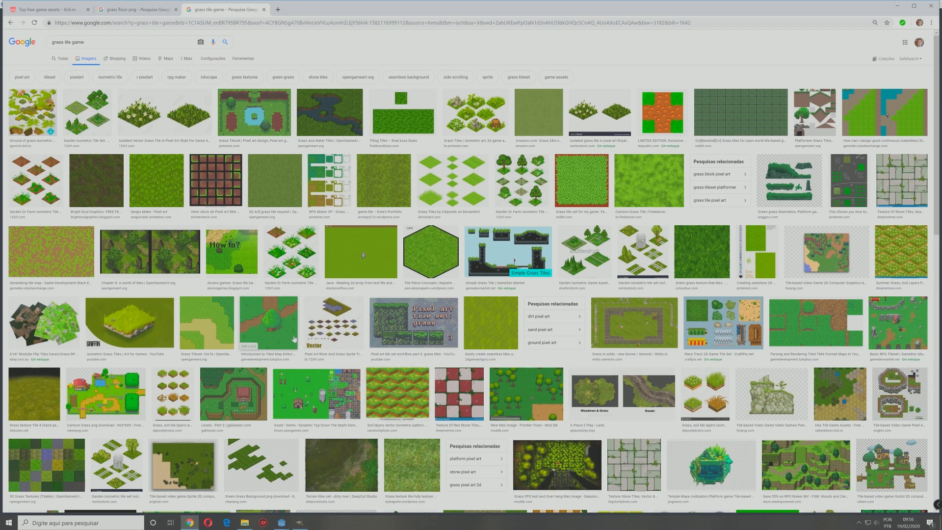
Step: Look over the free asset packs on itch.io again and return to the Godot editor
click(49, 11)
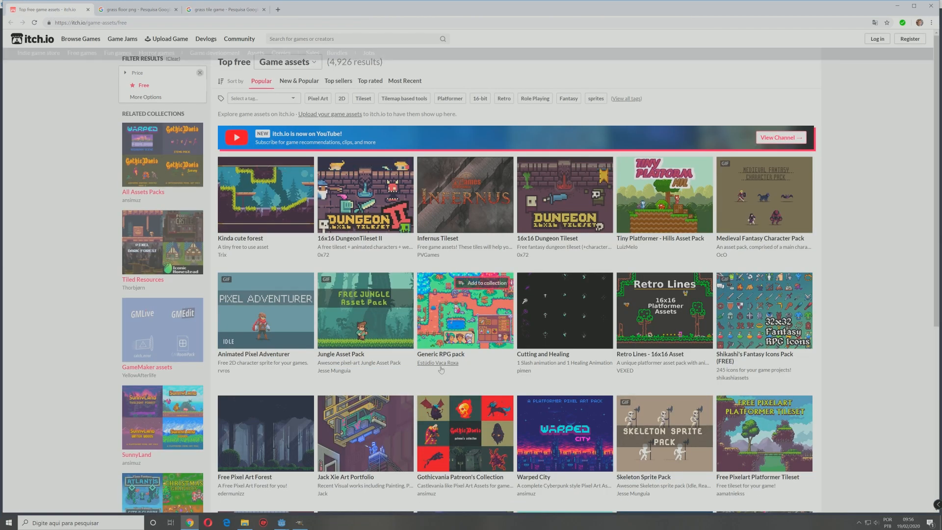
mouse_move(509, 438)
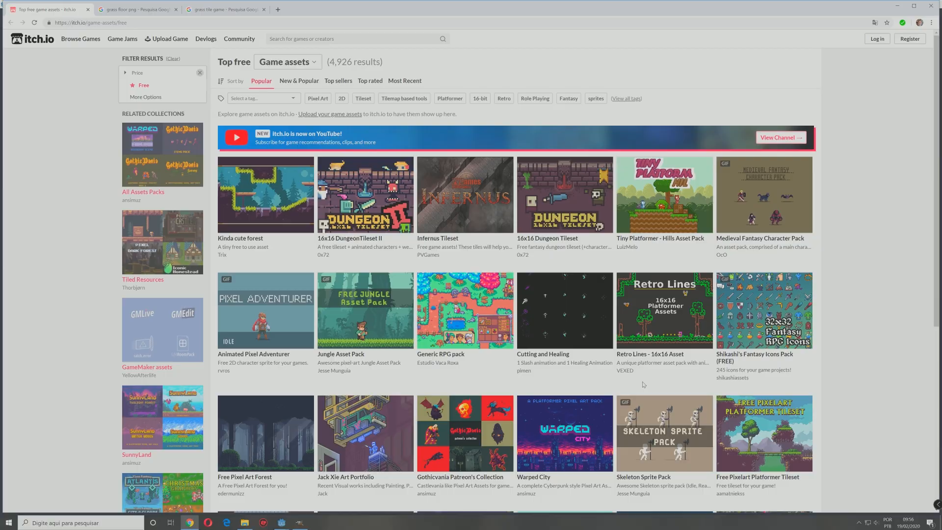
key(alt+Tab)
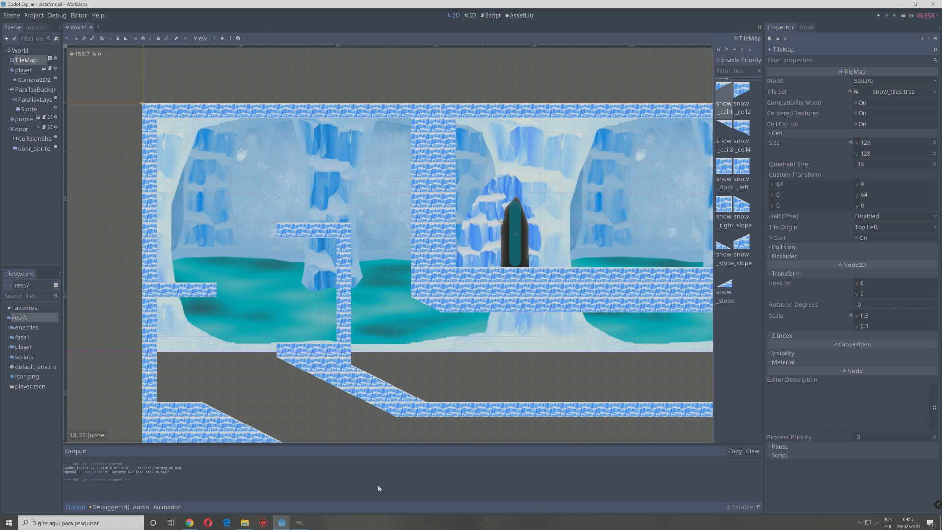
Step: Switch to GIMP and view the open grass tile, character parts and snow tiles images
mouse_move(304, 525)
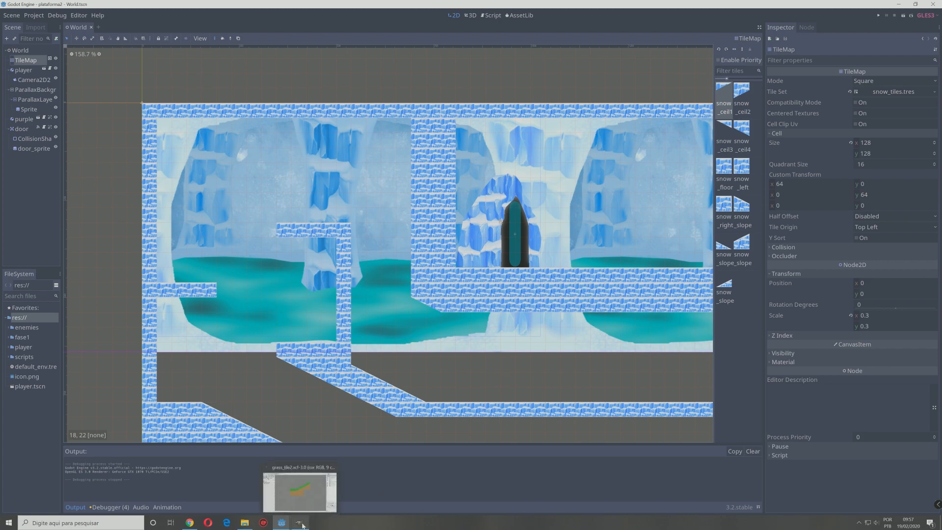
click(300, 523)
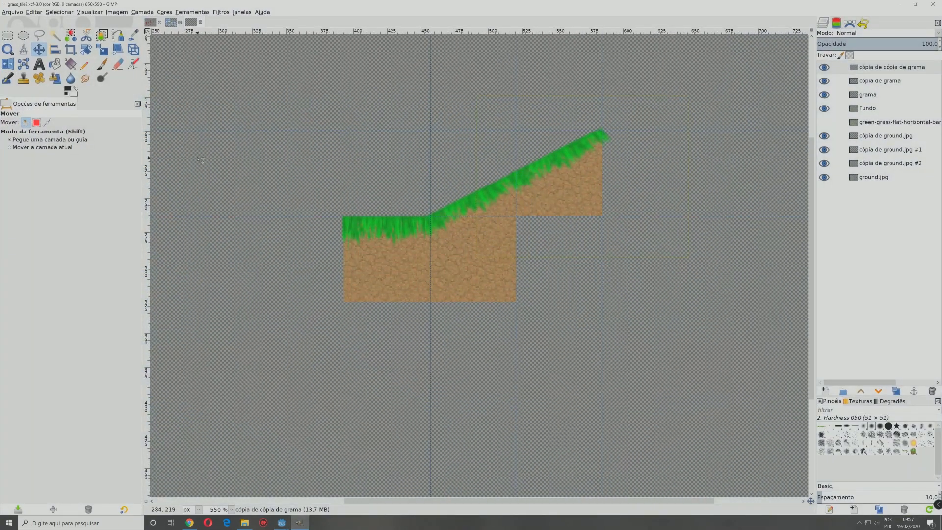
click(150, 22)
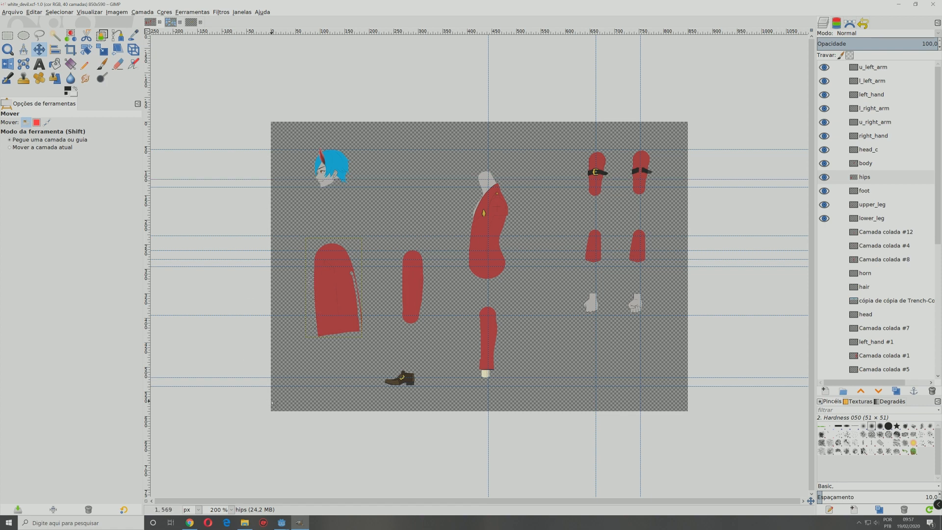
click(171, 22)
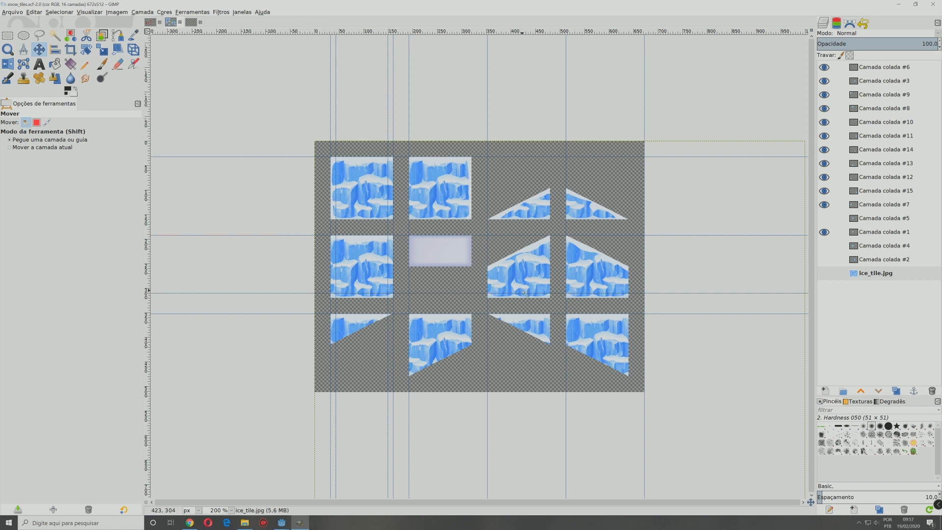
Step: Minimize GIMP, Godot and the remaining open windows, including the Godot console, to show the desktop
click(899, 5)
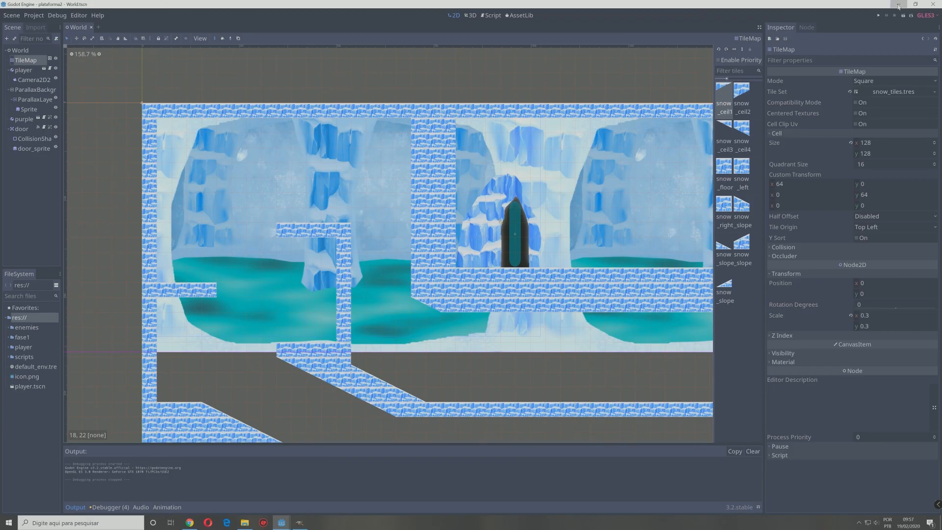
click(898, 4)
click(899, 5)
click(899, 6)
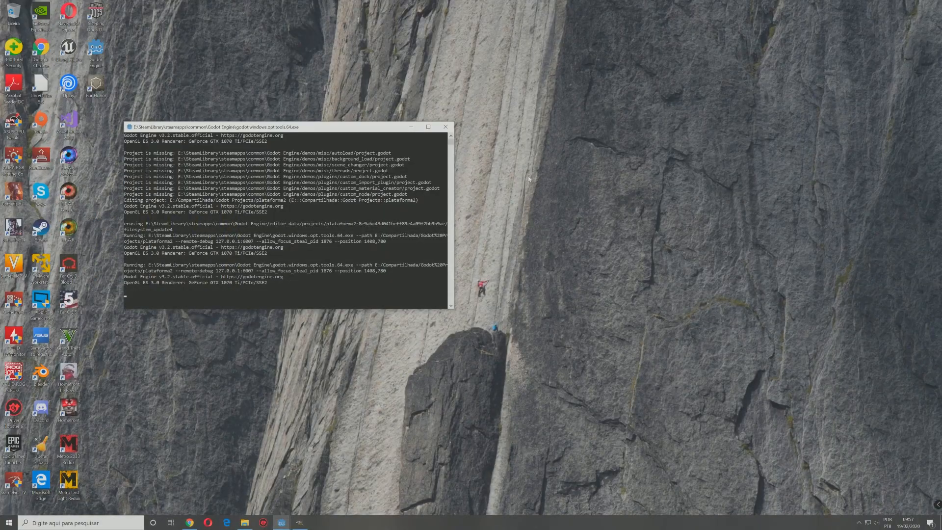
click(412, 127)
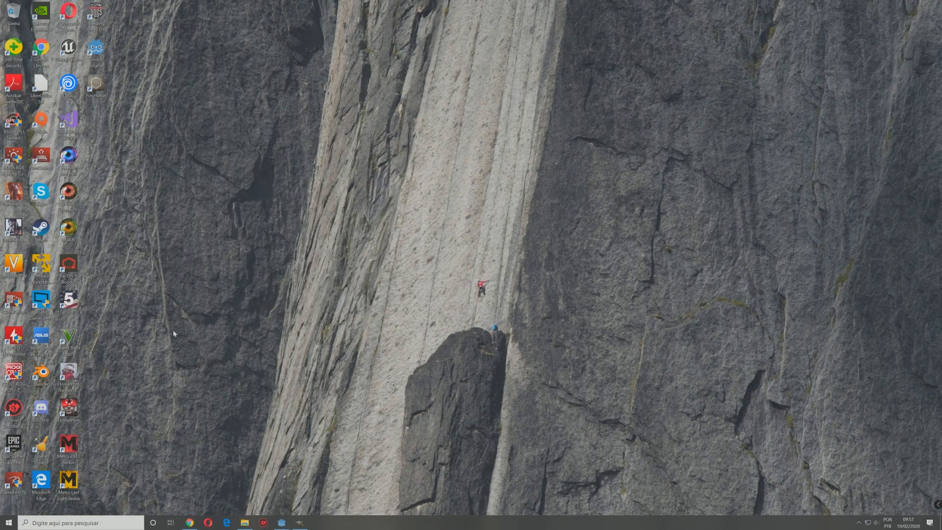
Step: Launch Godot from the desktop and look through the projects listed in the Project Manager
double_click(95, 49)
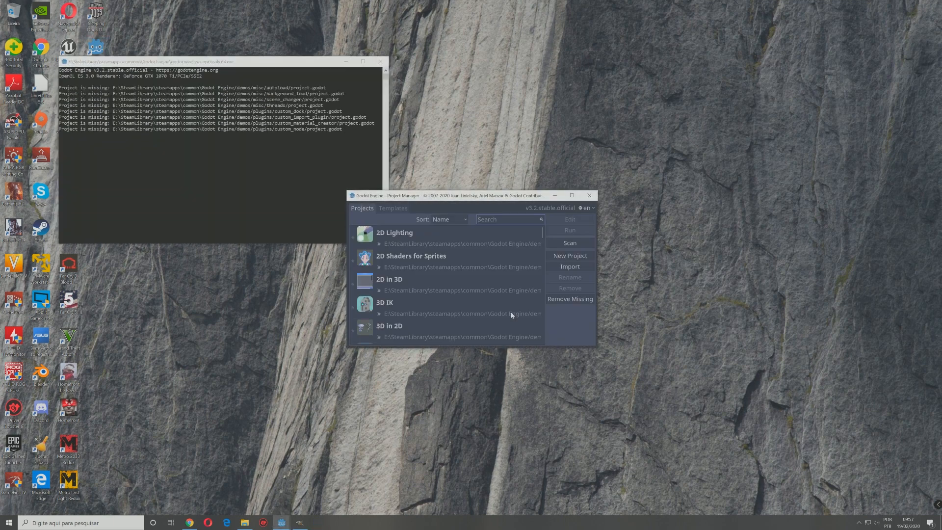
scroll(464, 252, down, 2)
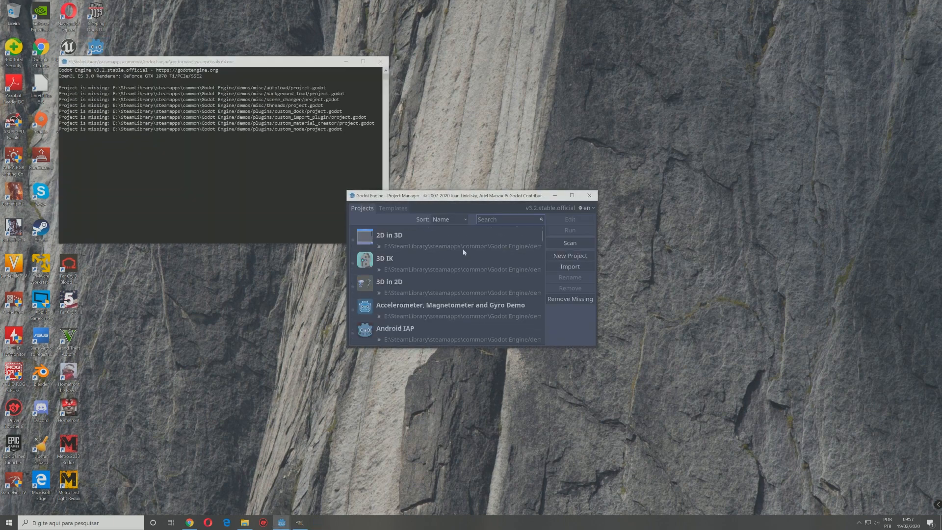
scroll(463, 252, down, 10)
scroll(463, 248, up, 2)
scroll(450, 269, down, 2)
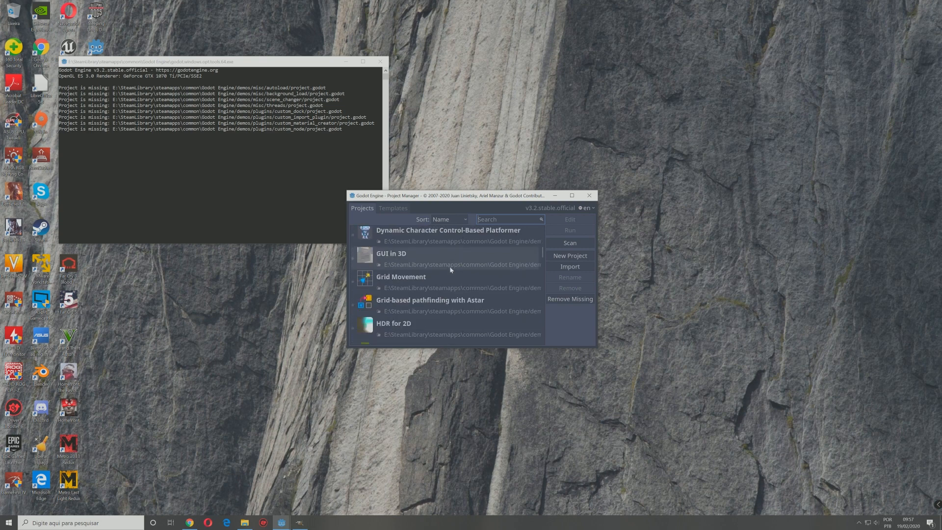
scroll(450, 269, down, 10)
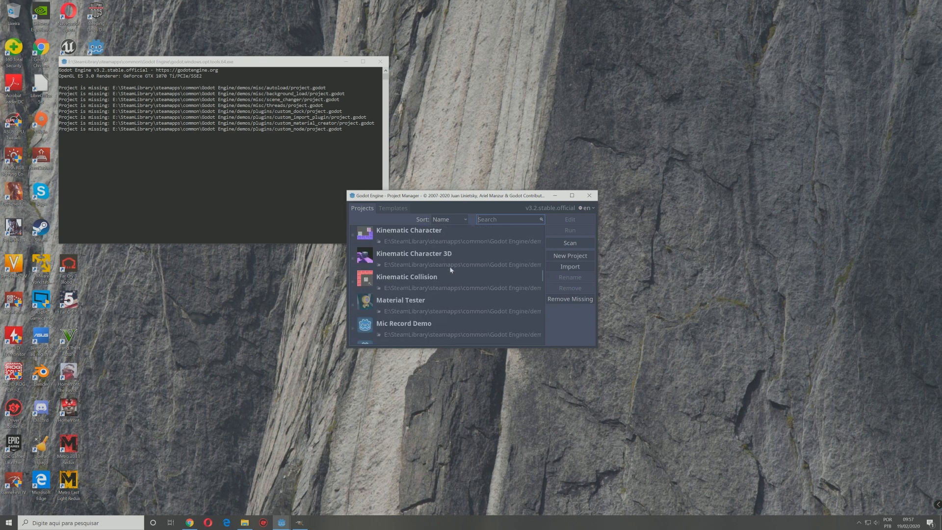
scroll(451, 270, down, 4)
scroll(450, 270, up, 2)
scroll(450, 269, down, 3)
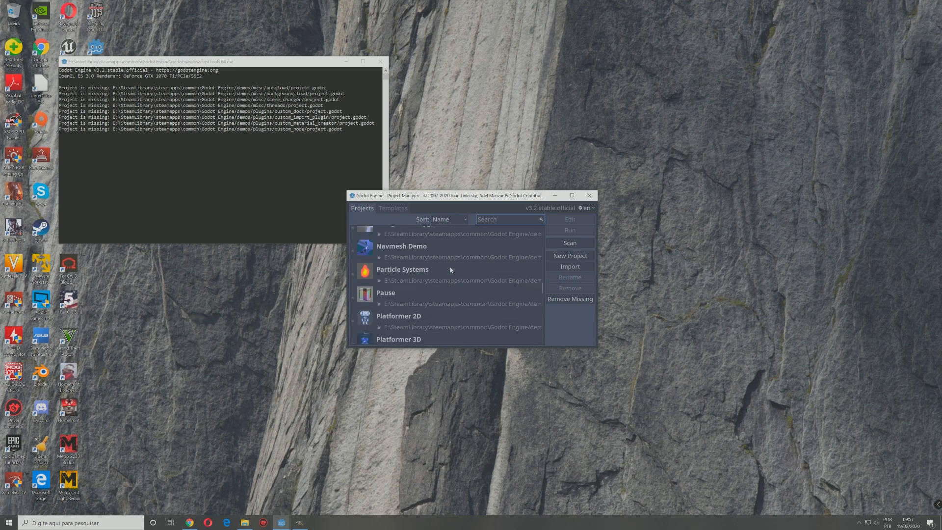
scroll(450, 269, down, 2)
scroll(450, 269, up, 5)
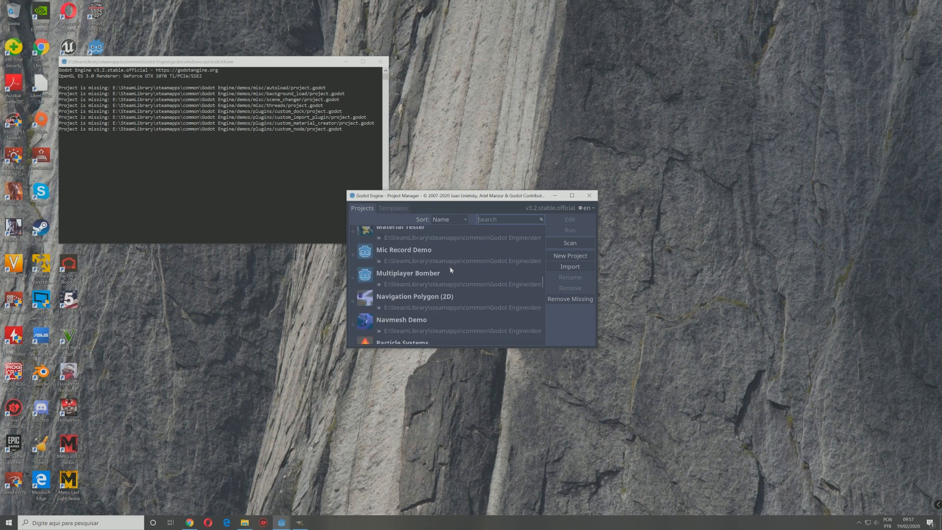
Step: Start a new project and set its path to E:/Compartilhada/Godot Projects
click(583, 255)
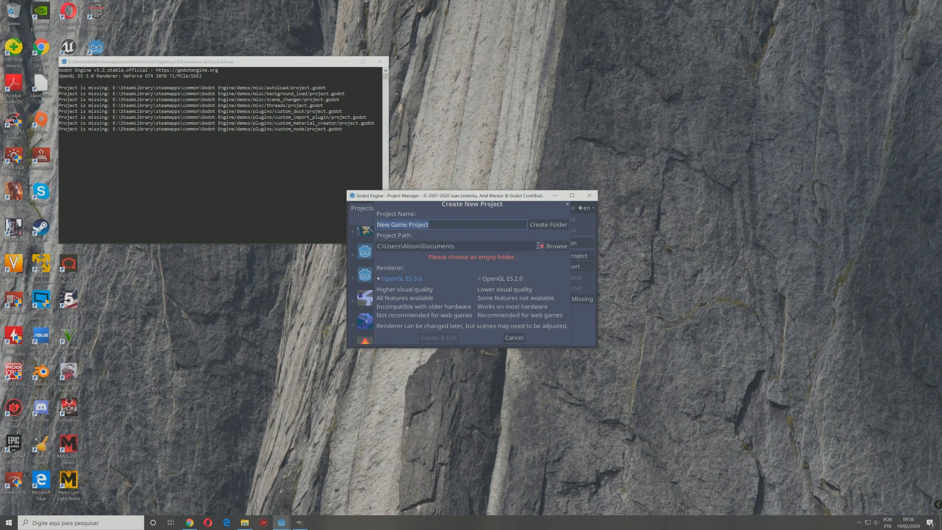
click(557, 246)
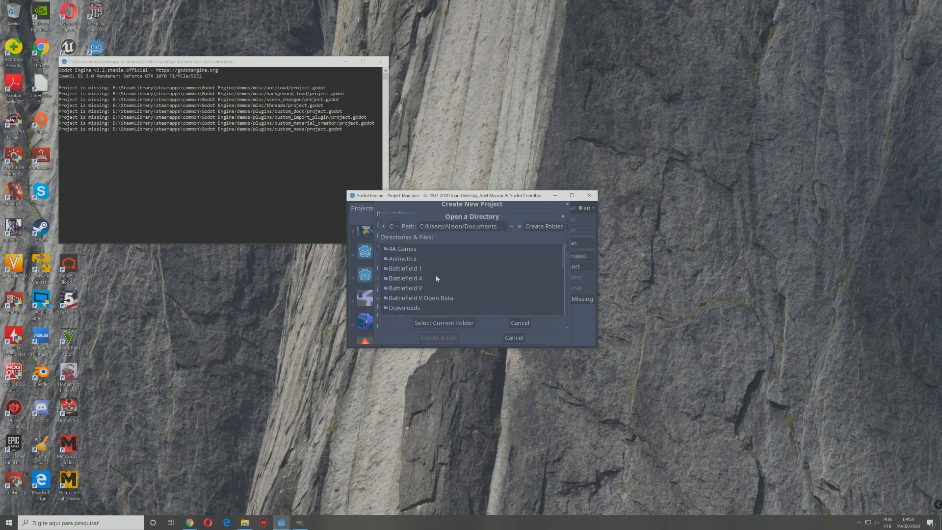
click(399, 225)
click(399, 254)
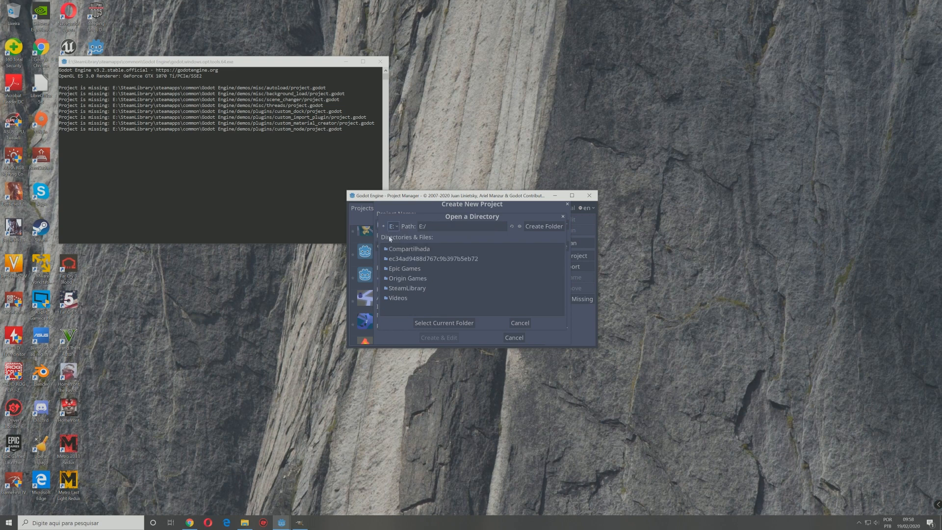
double_click(403, 248)
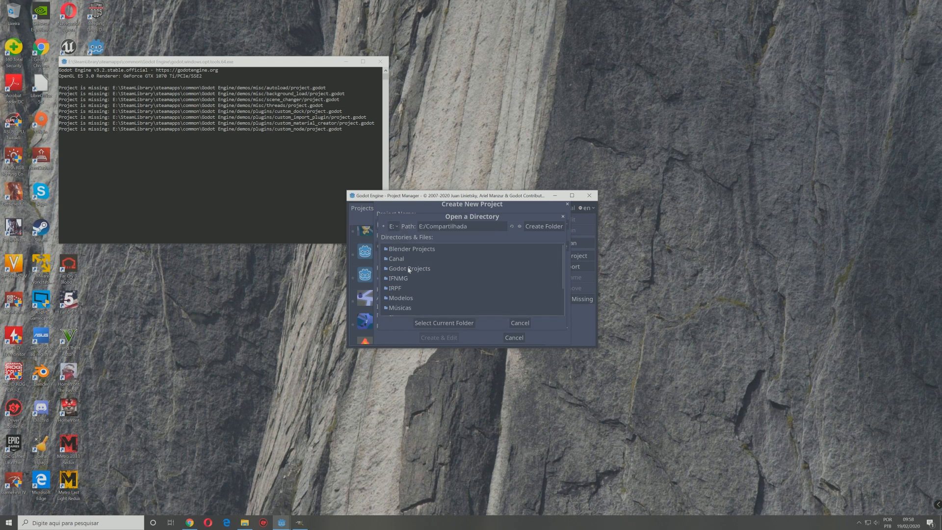
double_click(410, 269)
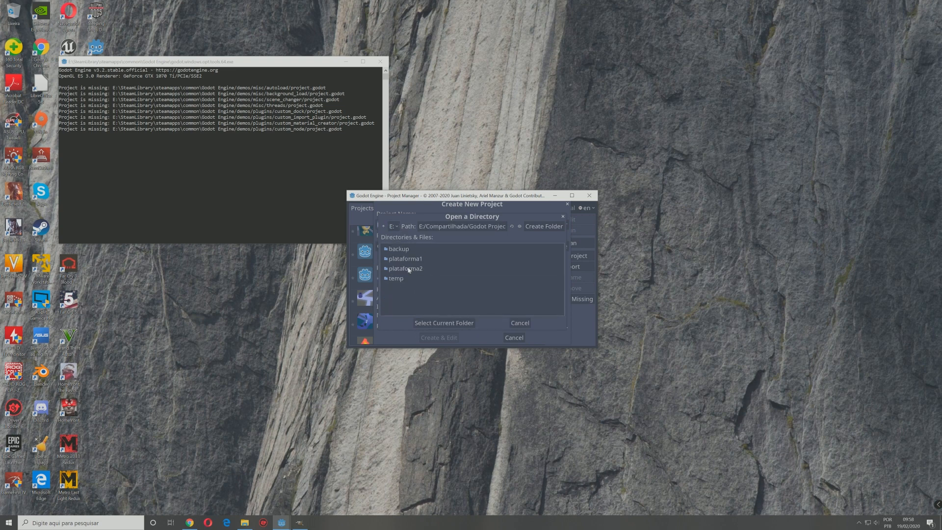
click(466, 324)
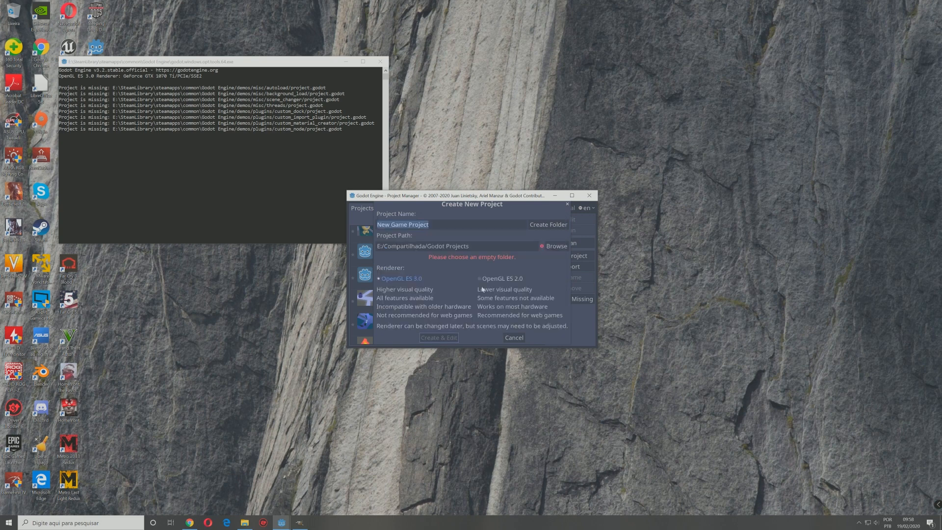
Step: Create the project as plataforma3 in its own new folder and switch the editor to the 2D workspace
click(447, 227)
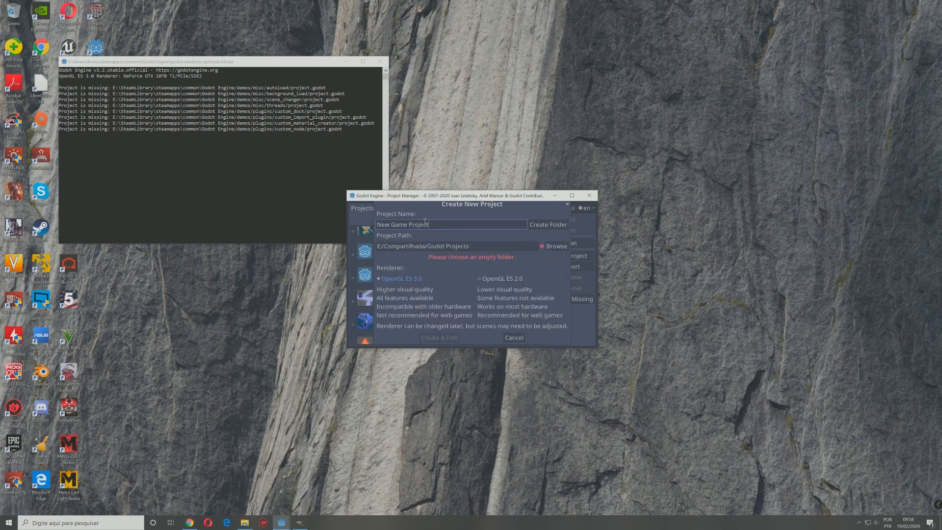
double_click(425, 222)
text(plataforma3)
click(542, 228)
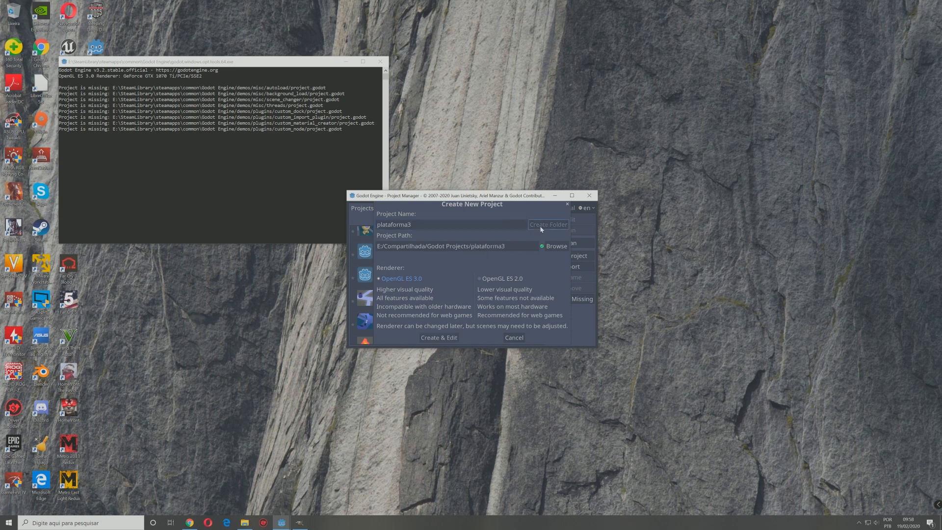
click(438, 338)
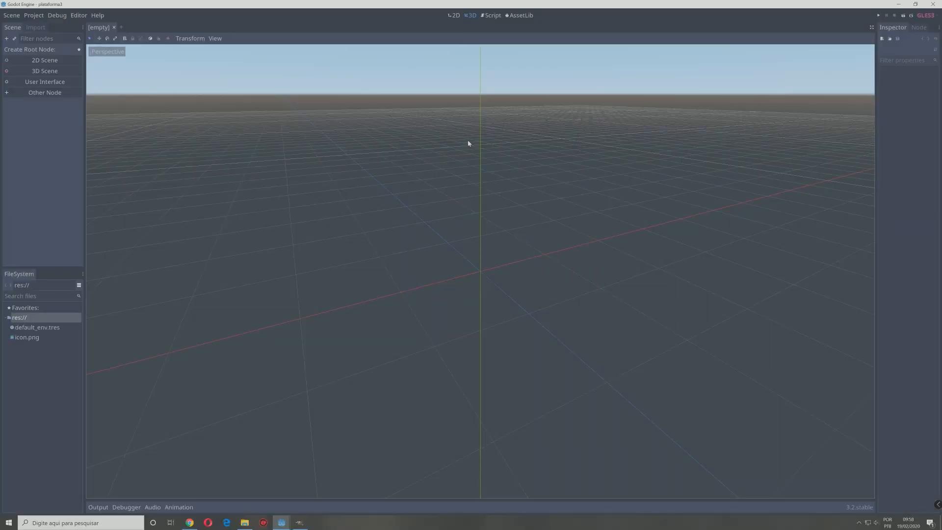
click(454, 15)
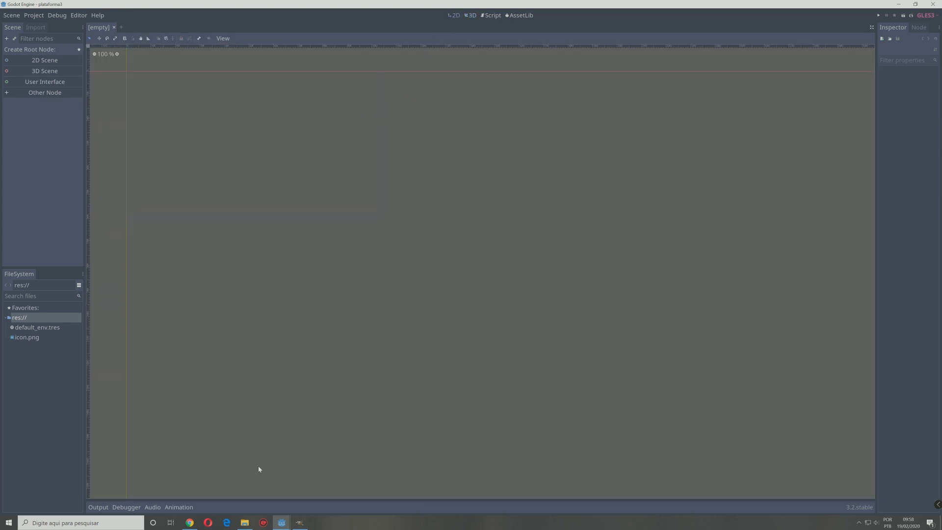
Step: Open the plataforma3 folder in File Explorer and paste the copied fase1, inimigos, recursos and scripts folders into it
click(246, 522)
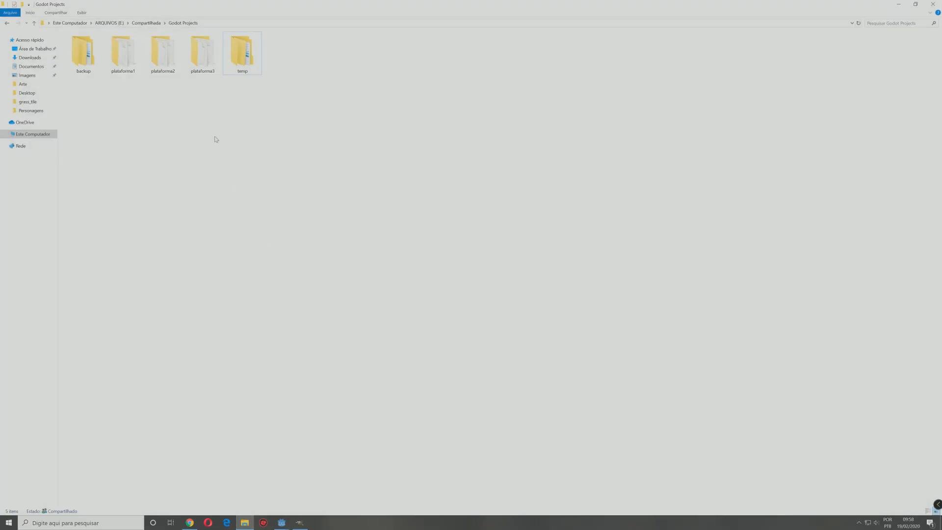
double_click(199, 49)
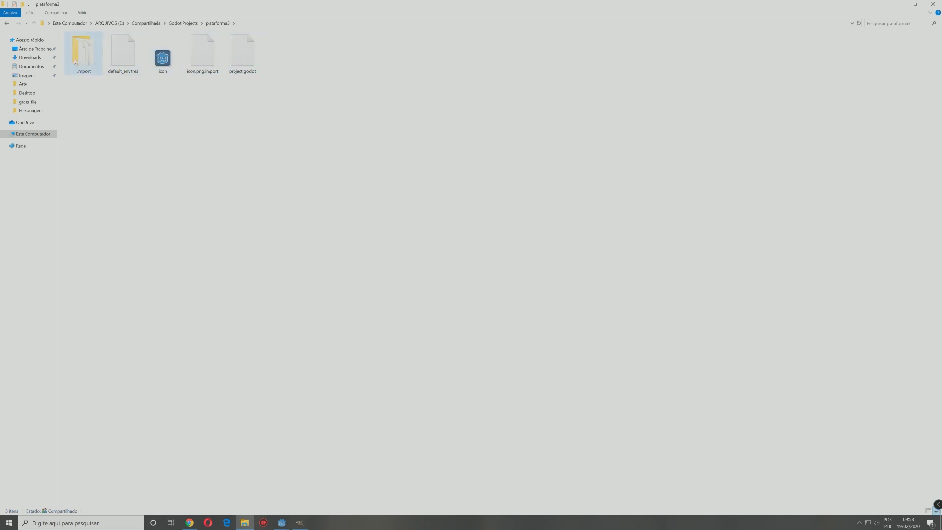
right_click(312, 82)
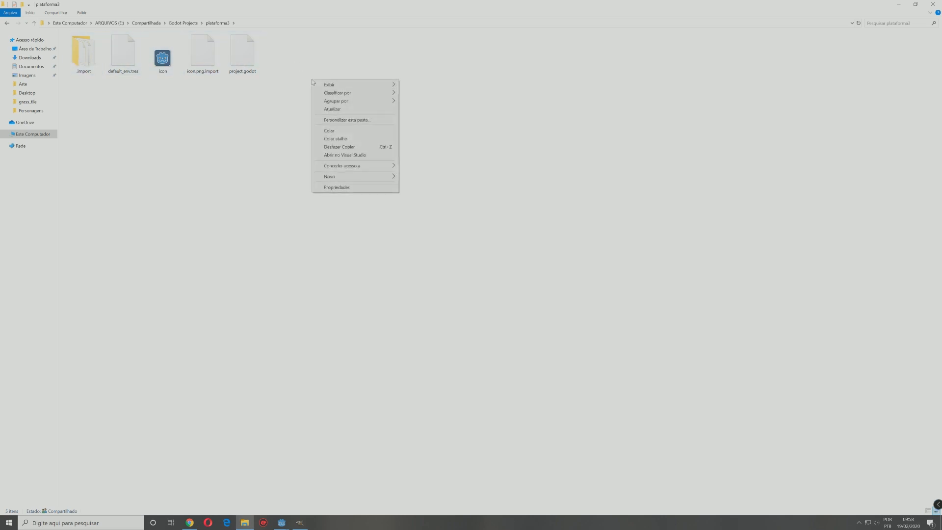
click(332, 132)
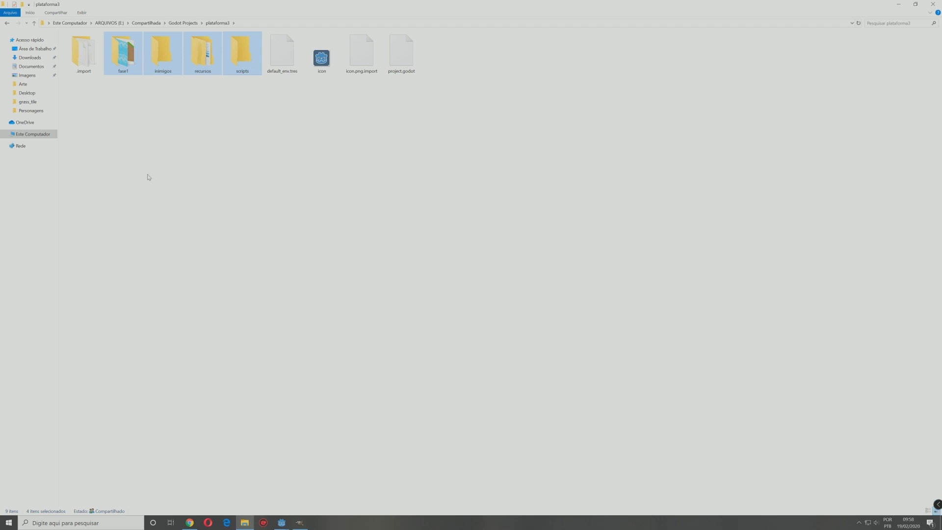
Step: Examine the contents of the fase1, inimigos and scripts folders in the plataforma3 project
click(120, 65)
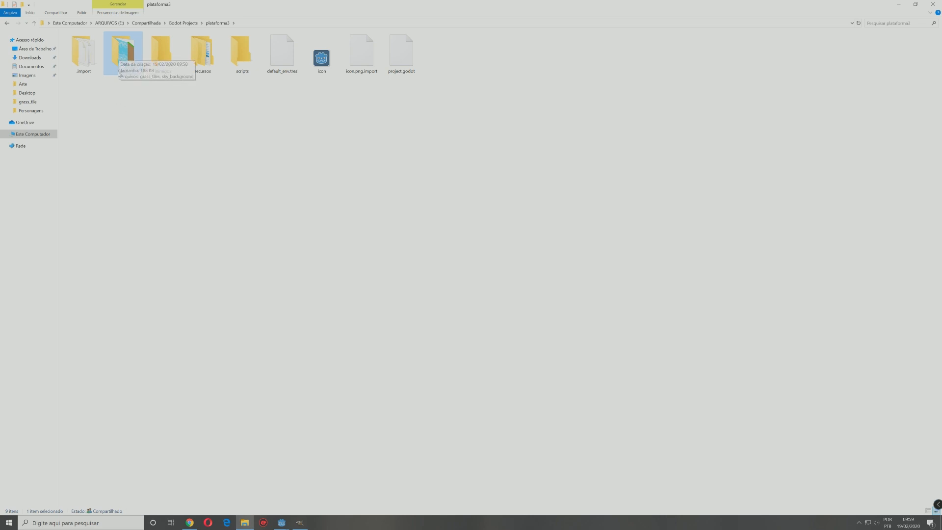
double_click(125, 51)
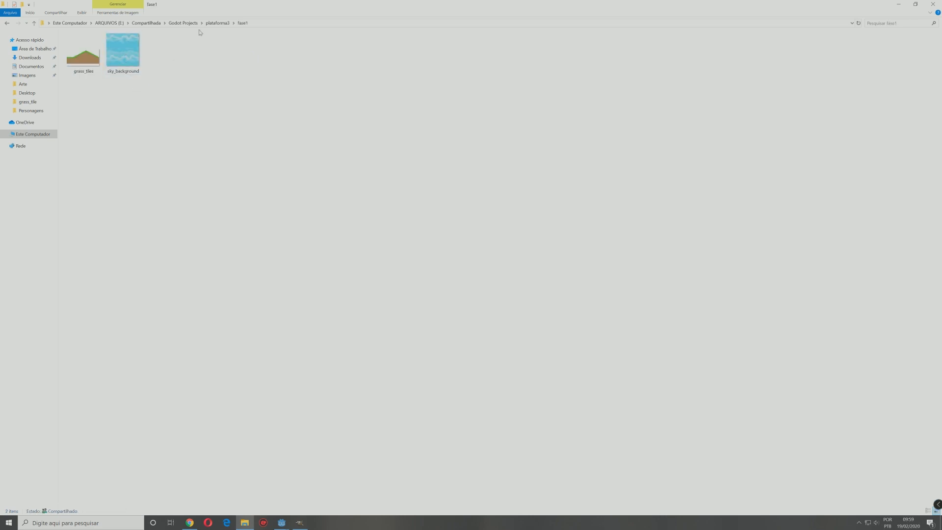
click(217, 23)
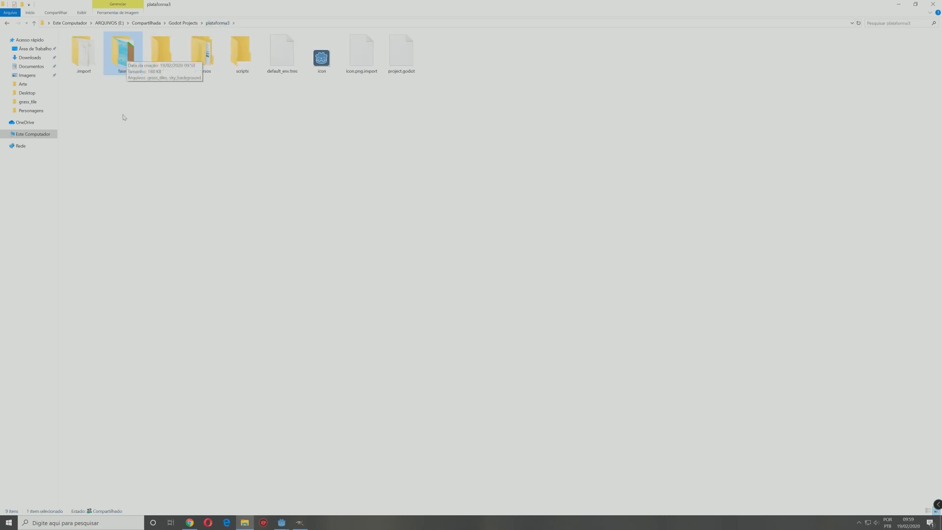
double_click(162, 53)
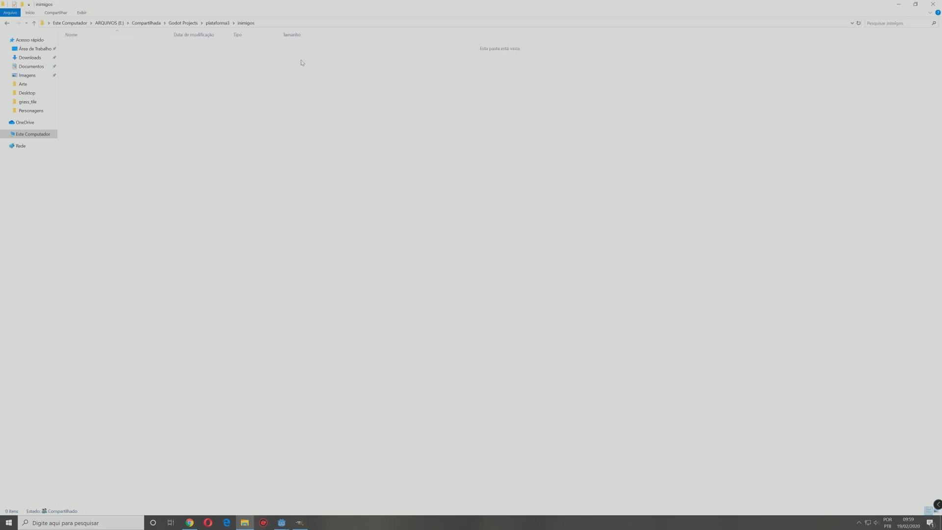
click(217, 23)
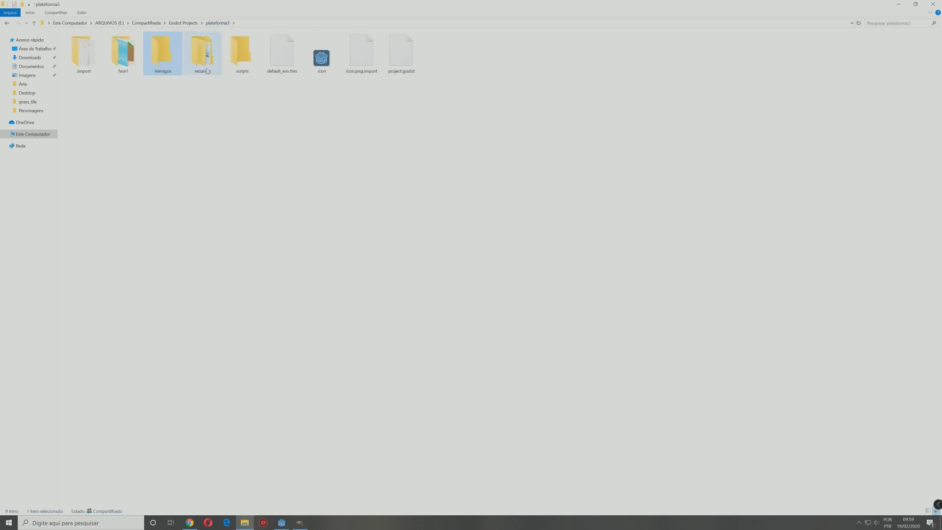
click(240, 59)
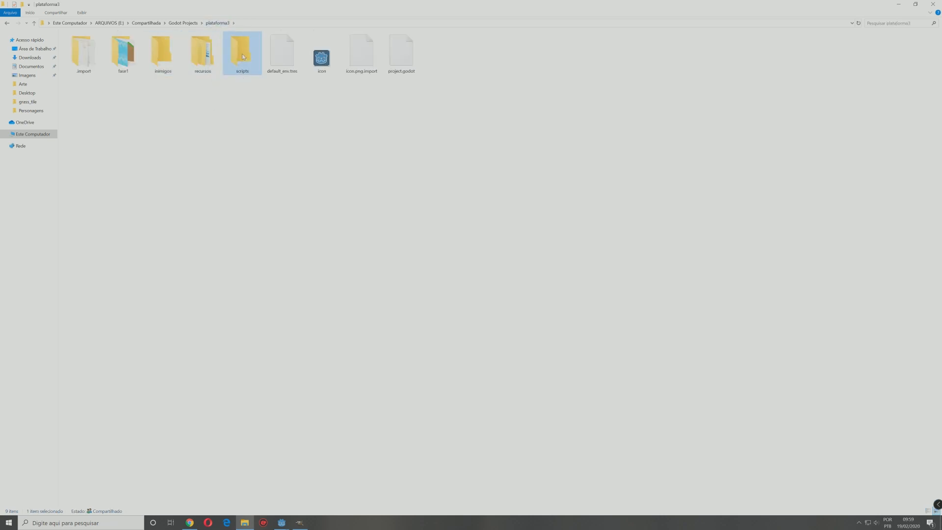
double_click(243, 54)
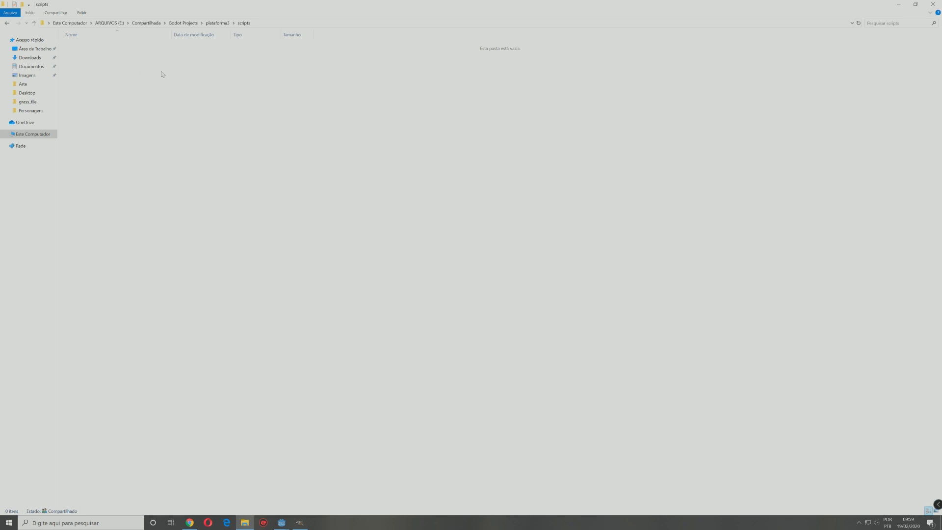
click(217, 23)
Step: Examine the recursos folder and its grass_tile subfolder, and return to the plataforma3 folder
click(206, 64)
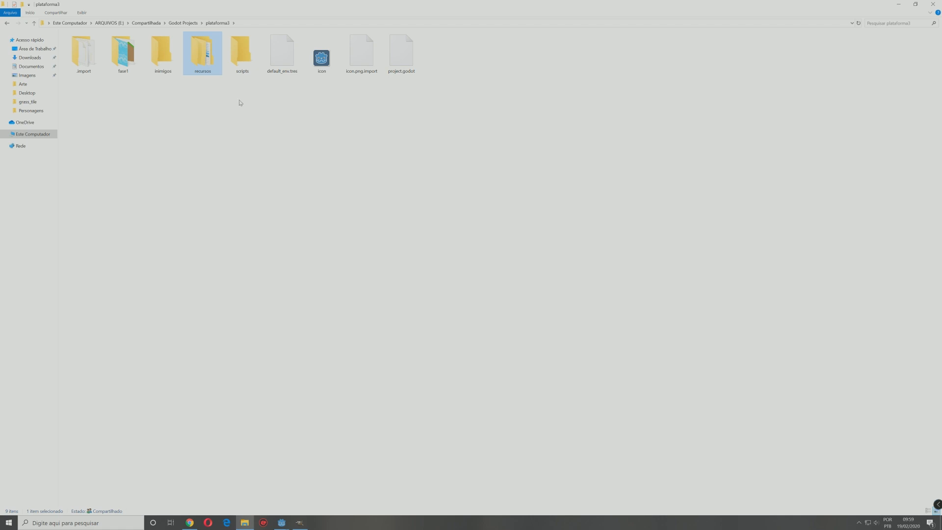
double_click(201, 54)
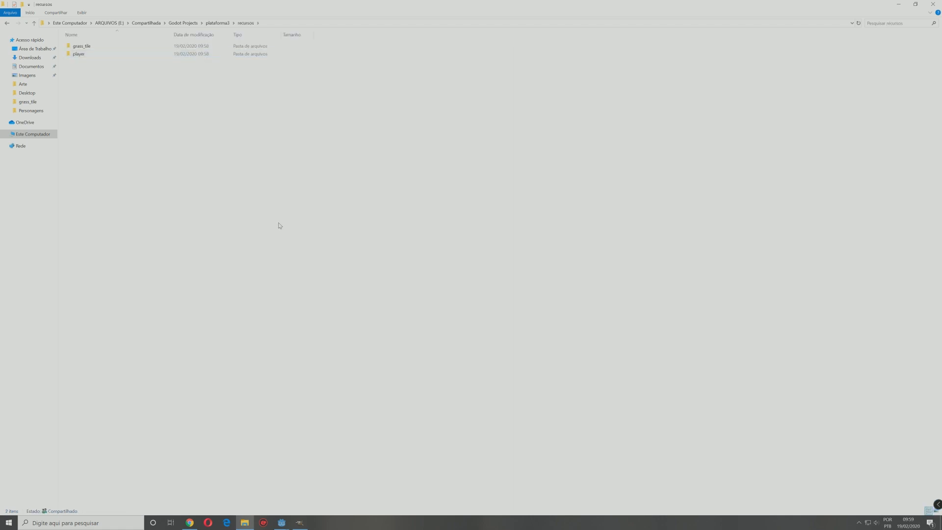
double_click(86, 46)
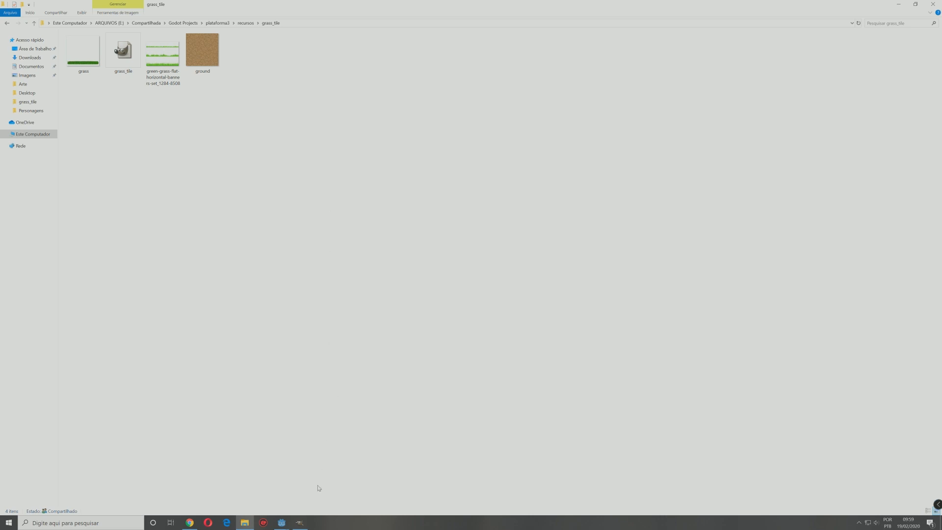
mouse_move(305, 526)
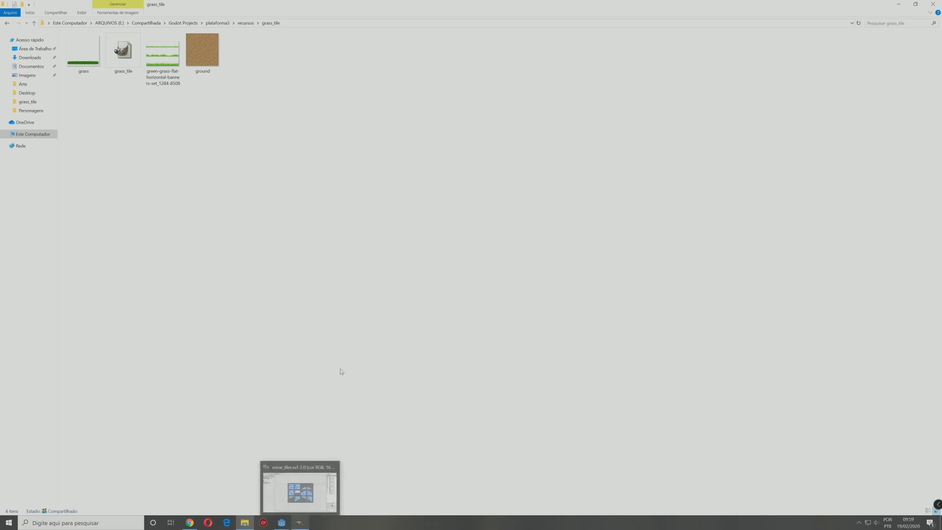
click(181, 23)
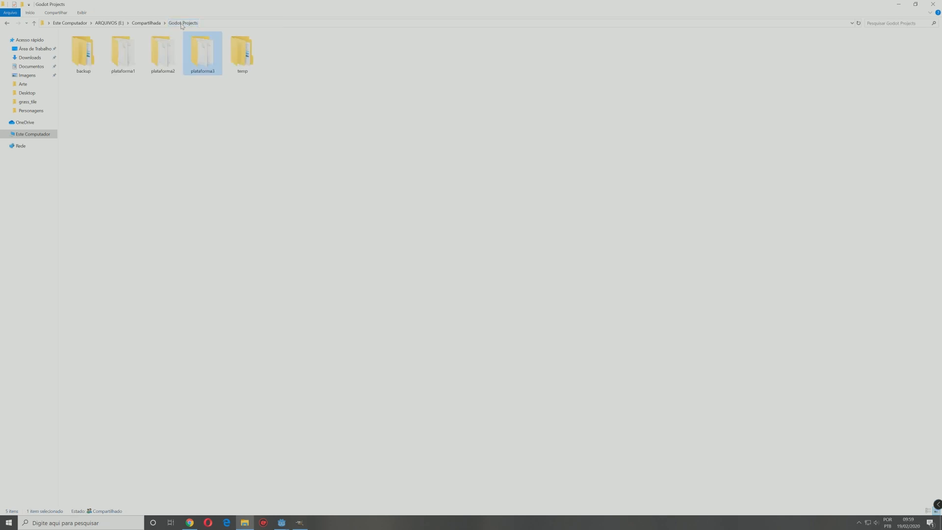
double_click(206, 61)
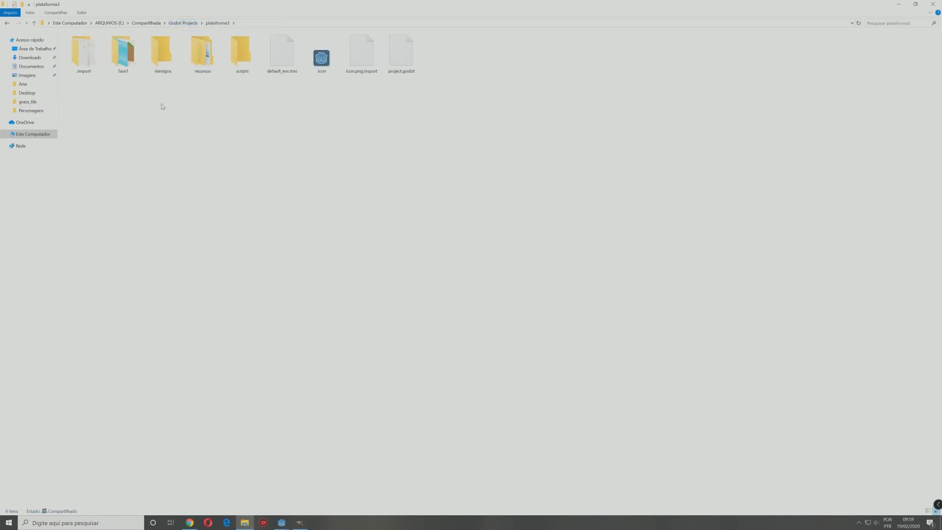
Step: Switch to GIMP and start a new landscape image with a width of 800 px and a height of 600 px
click(300, 523)
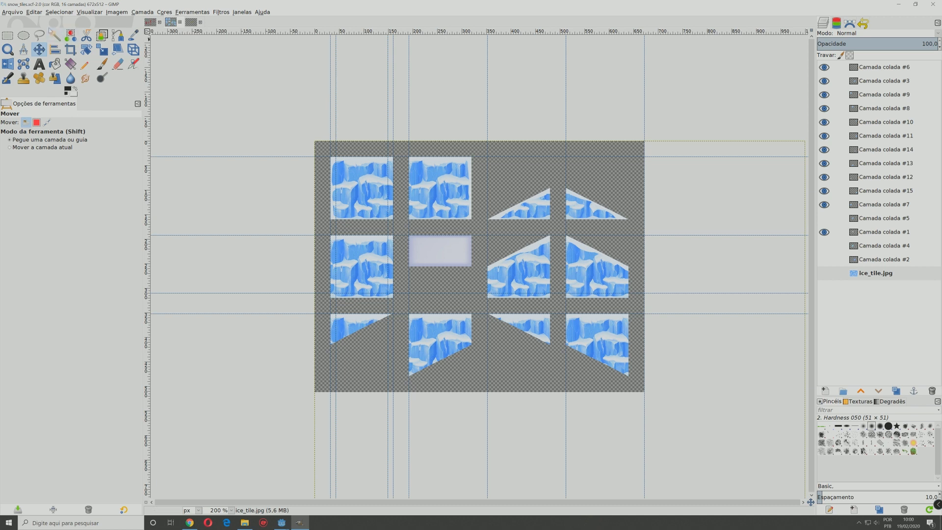
click(9, 13)
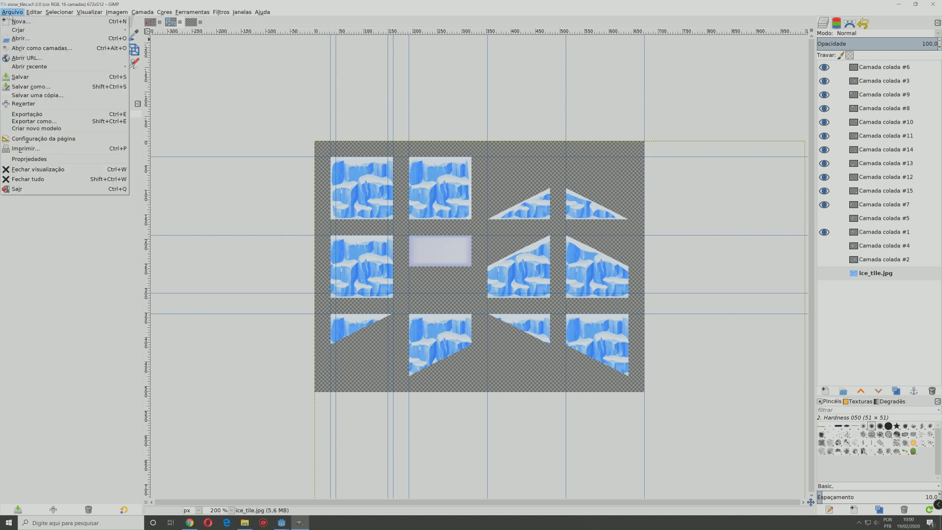
click(19, 22)
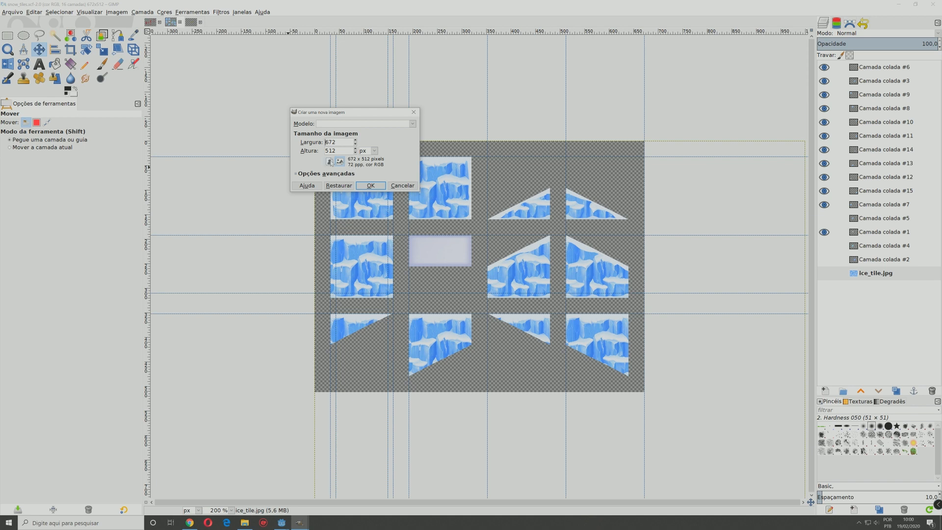
click(330, 162)
click(339, 162)
drag(343, 142, 308, 141)
text(800)
key(Tab)
text(600)
Step: Set the new image's fill to transparency in the advanced options and create it
click(296, 174)
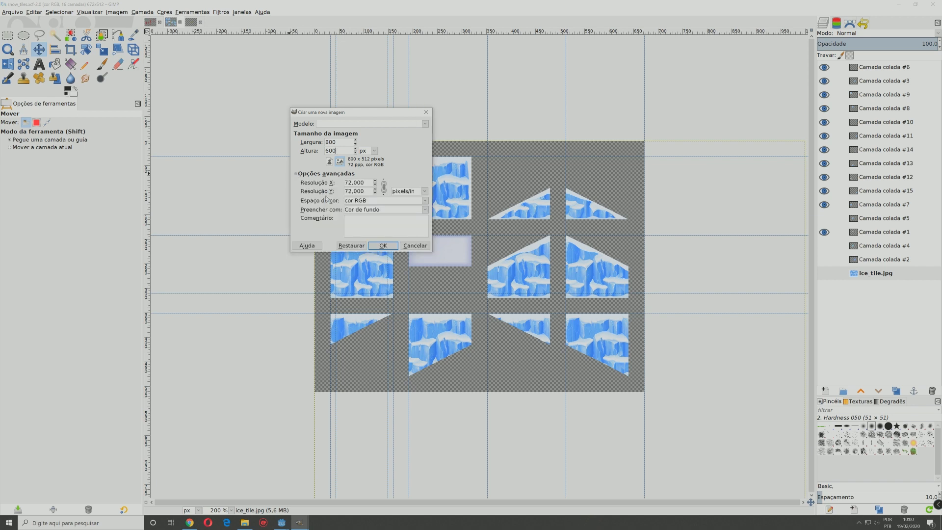
click(426, 209)
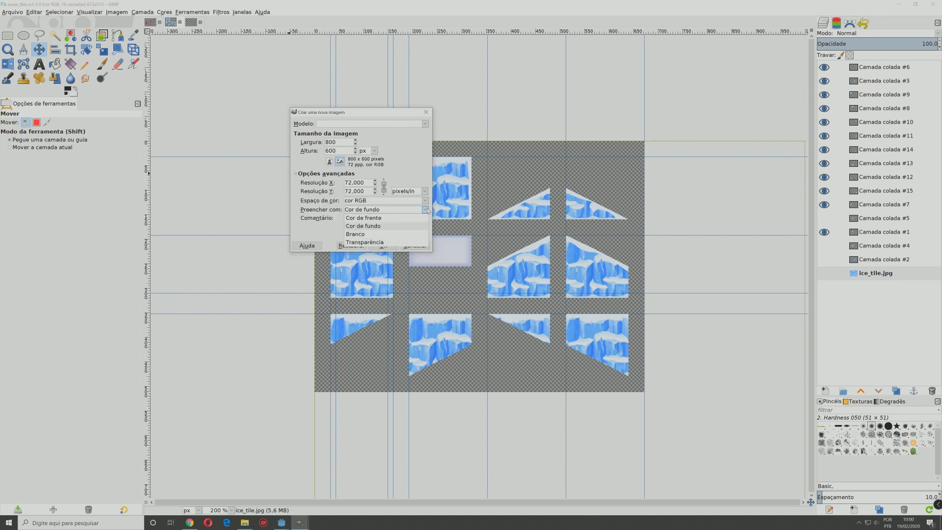
click(384, 243)
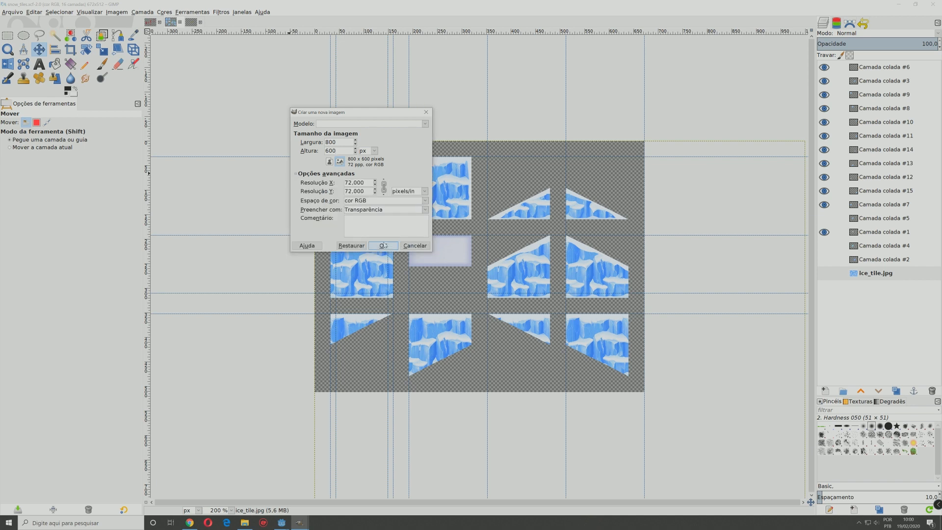
click(383, 246)
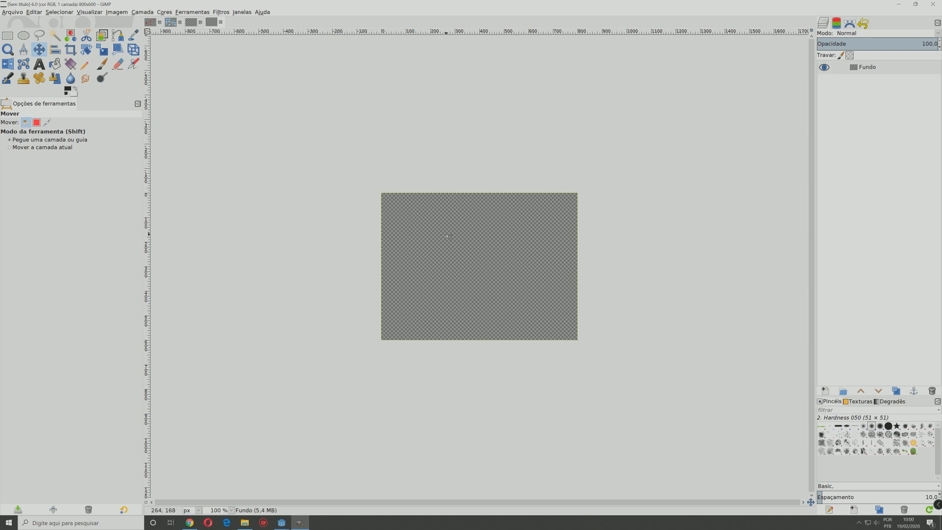
Step: Switch to File Explorer, open the grass_tile folder inside recursos and select the ground image
key(alt+Tab)
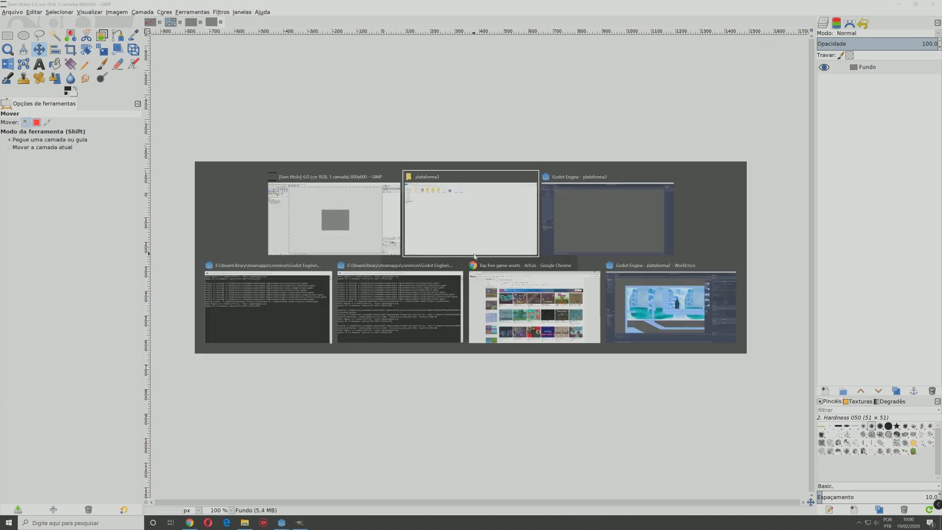
double_click(211, 64)
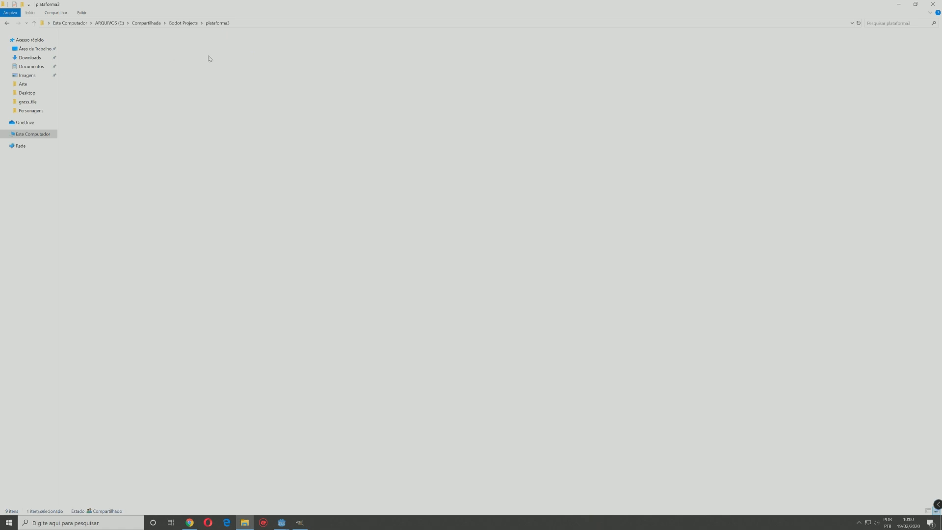
double_click(93, 45)
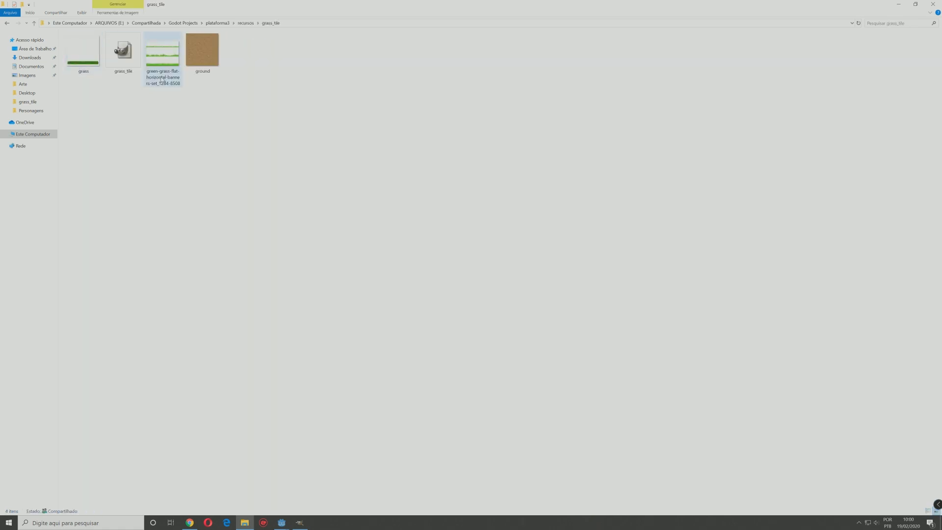
click(204, 51)
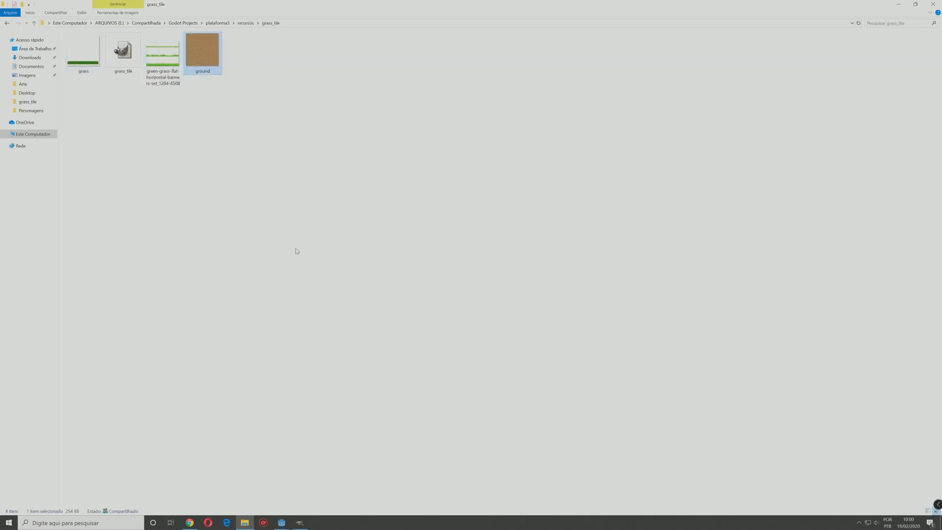
Step: Switch to Chrome and search Google Images for "ground pattern"
key(alt+Tab)
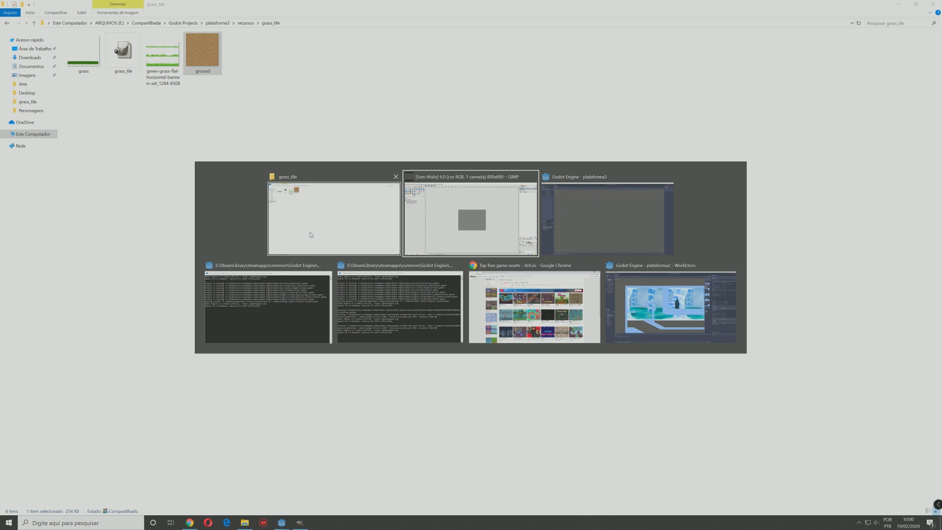
key(Tab)
key(Tab)
key(Tab)
key(Tab)
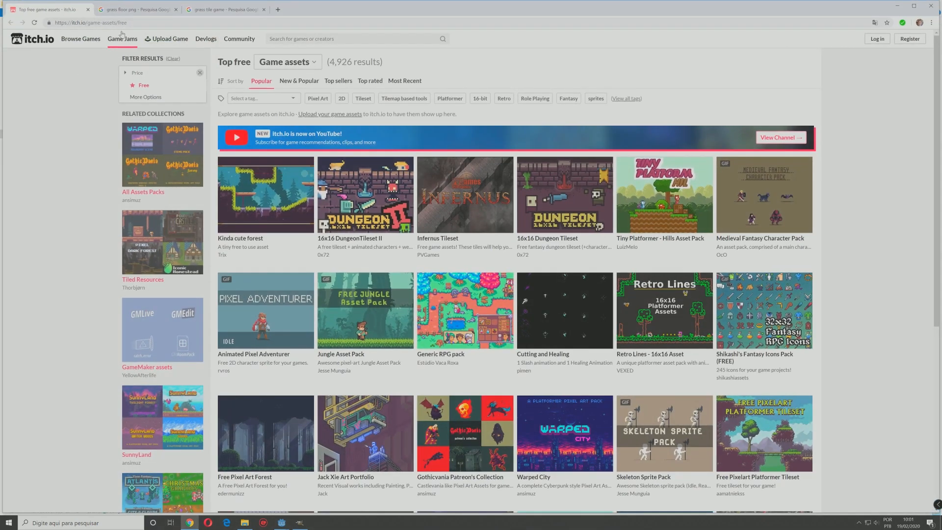
click(223, 9)
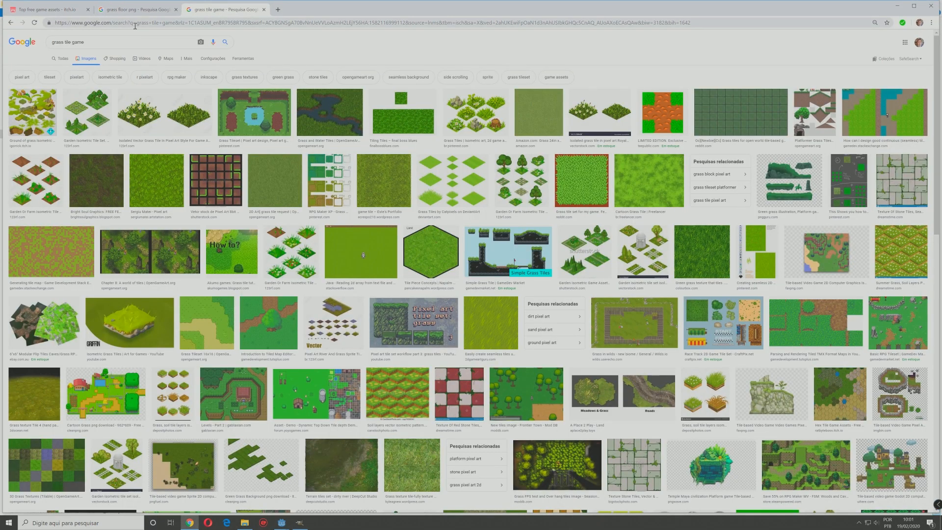
drag(108, 43, 2, 51)
text(ground)
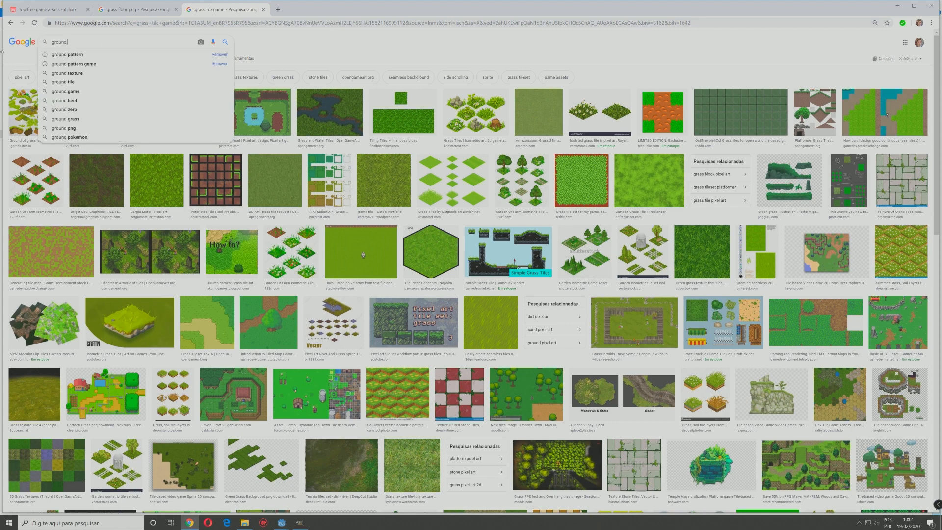
text( pa)
key(Down)
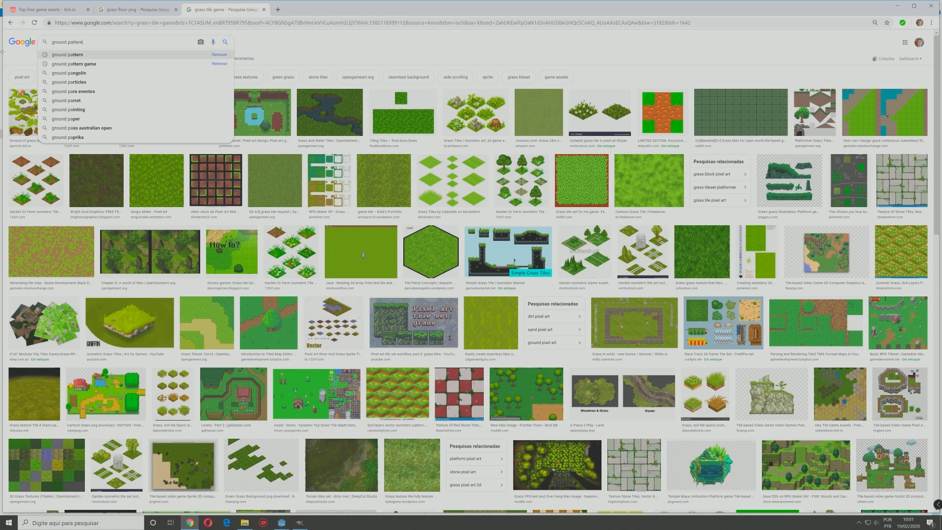
key(Return)
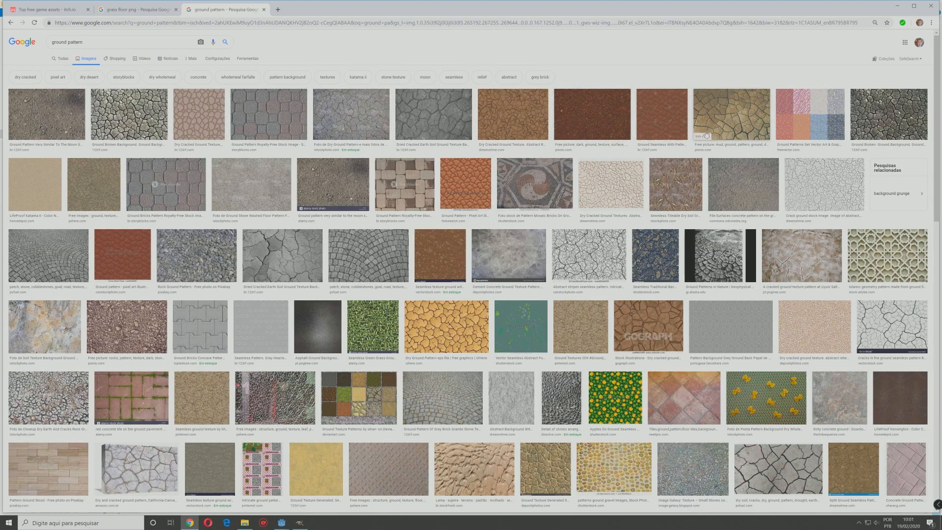
Step: Add the ground image from the grass_tile folder to the blank GIMP image as a new layer
key(alt+Tab)
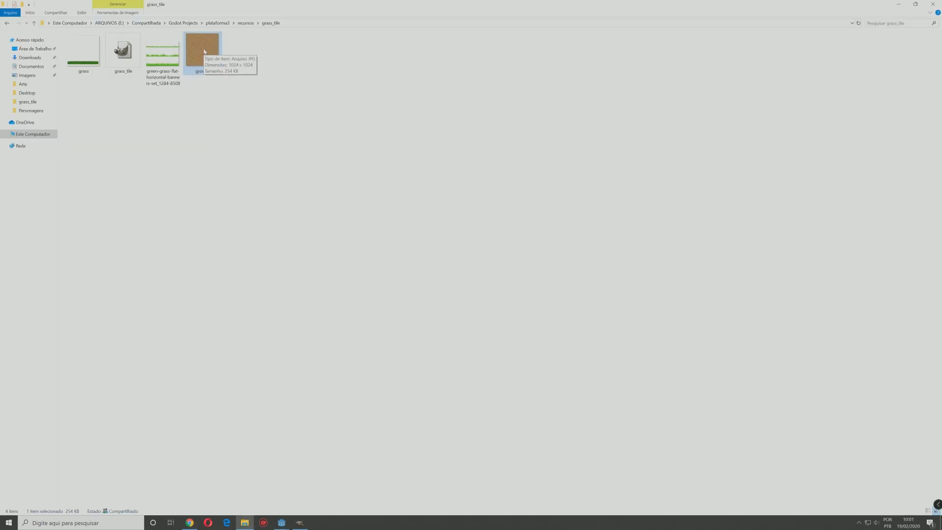
drag(210, 49, 498, 324)
drag(536, 286, 535, 286)
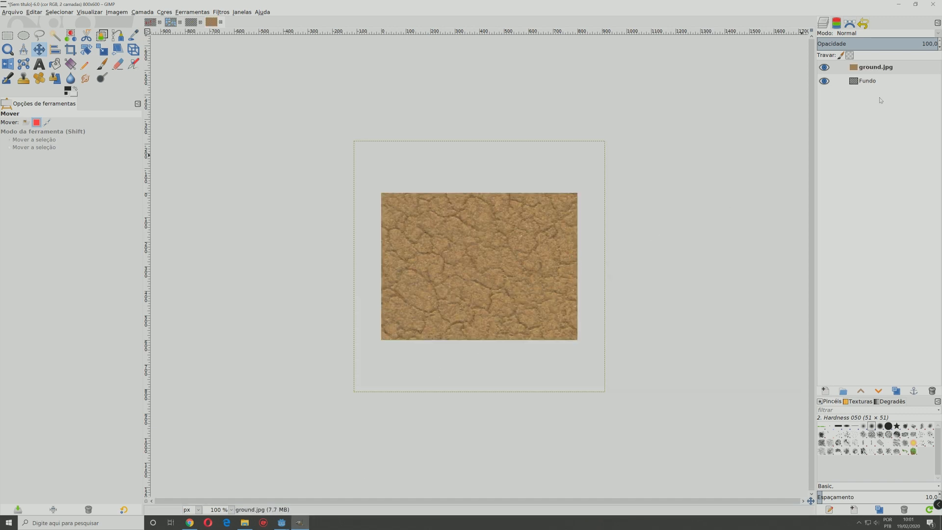
Step: Scale the ground.jpg layer to 64 x 64 px
right_click(870, 70)
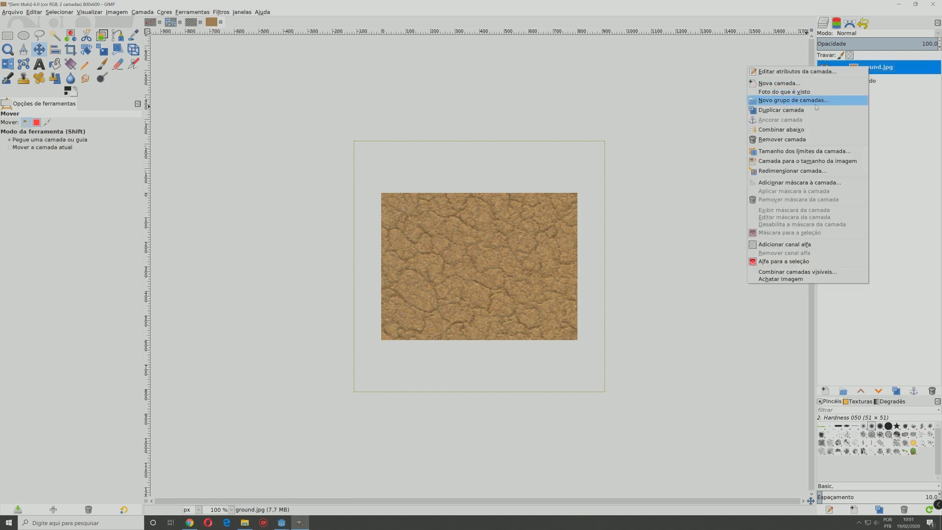
click(801, 171)
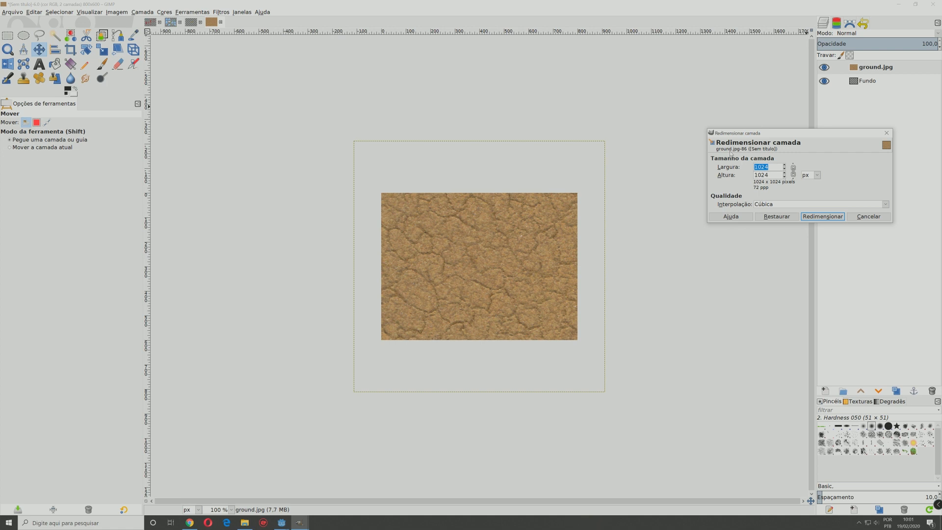
text(64)
click(819, 217)
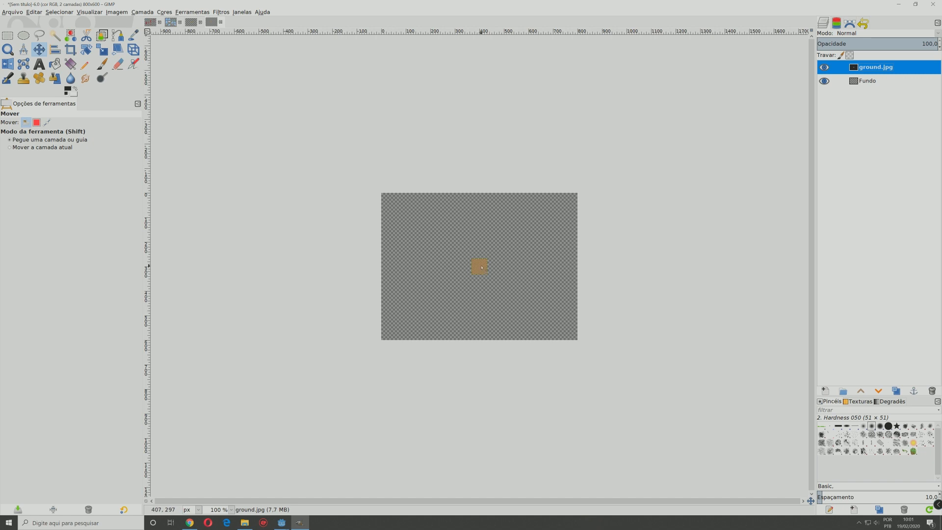
Step: Add an alpha channel to the ground.jpg layer
scroll(481, 268, up, 5)
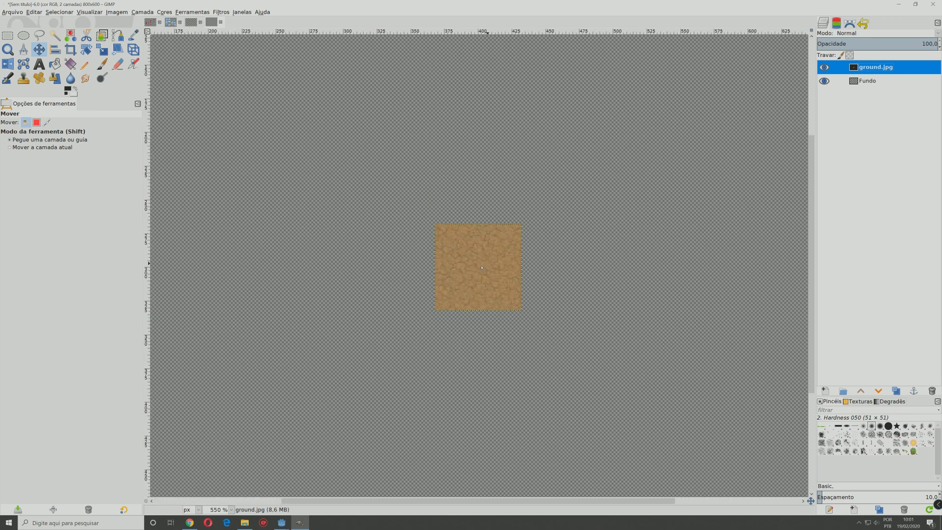
scroll(481, 267, up, 3)
scroll(482, 268, down, 5)
scroll(482, 267, up, 2)
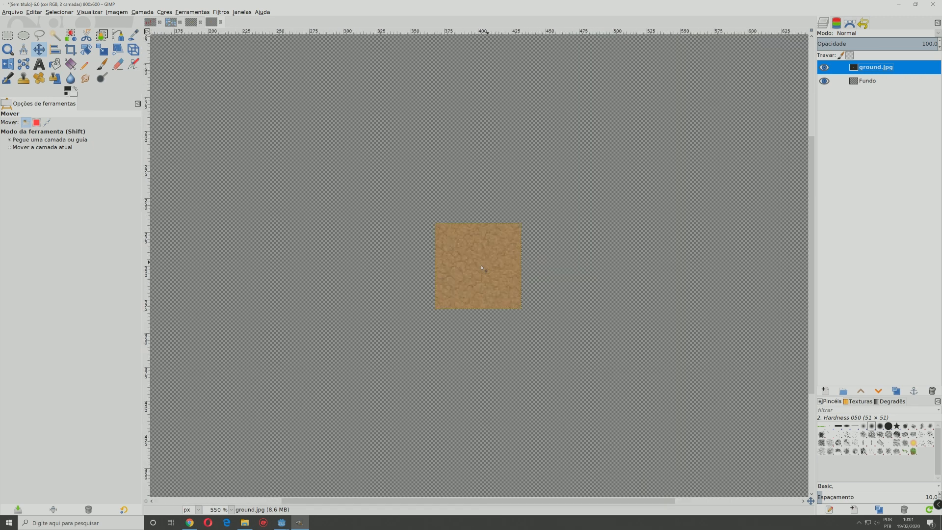
scroll(482, 267, down, 2)
scroll(481, 268, up, 2)
right_click(869, 69)
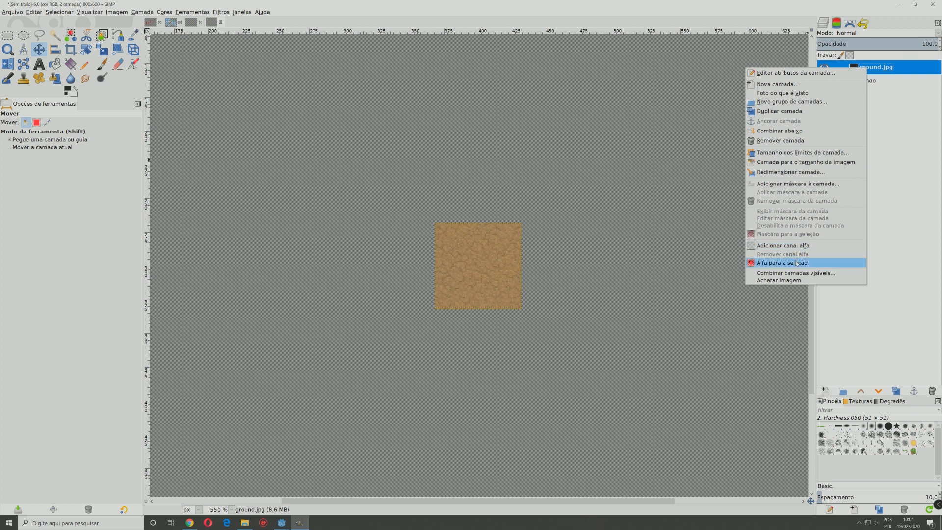
click(788, 247)
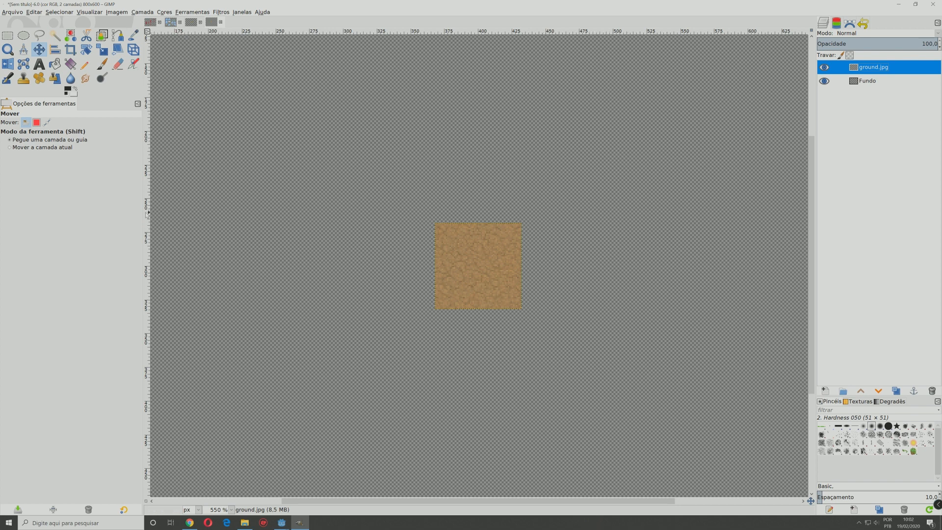
Step: Place a vertical guide along the ground tile's right edge and a horizontal guide along its top edge
drag(148, 216, 520, 236)
drag(449, 35, 454, 181)
drag(454, 218, 454, 224)
Step: Add the green-grass-flat-horizontal-banners image from the grass_tile folder to the GIMP image as a new layer
key(alt+Tab)
drag(150, 58, 494, 309)
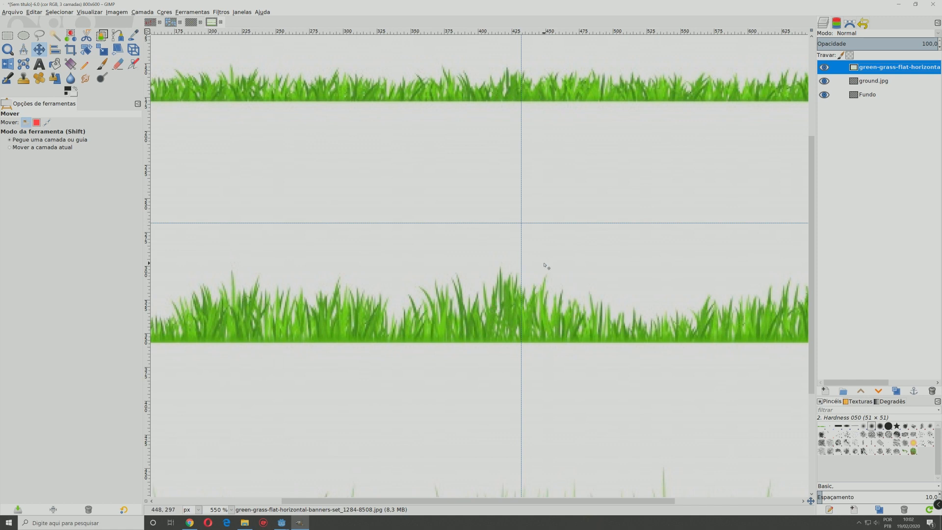
scroll(526, 264, down, 2)
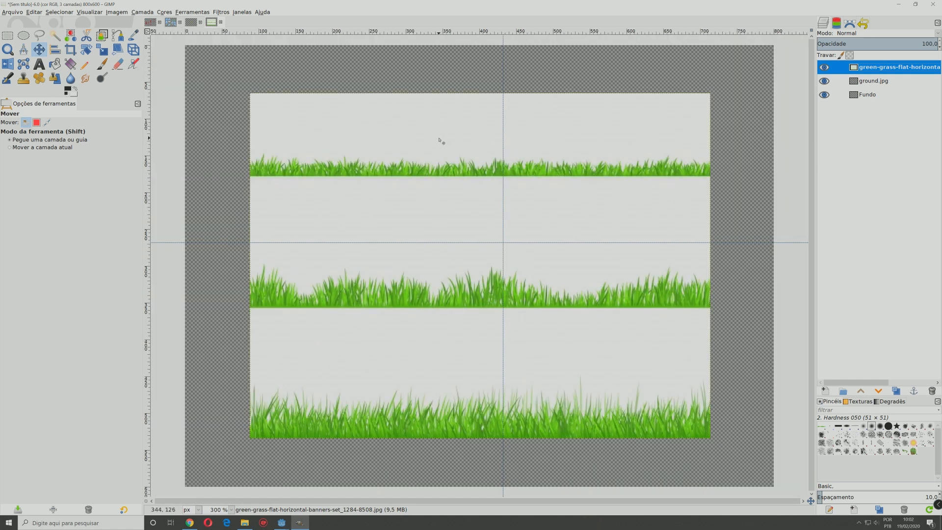
Step: Select the grass layer's white background by color with a threshold of 89.3, and add an alpha channel to the layer
click(55, 36)
click(327, 140)
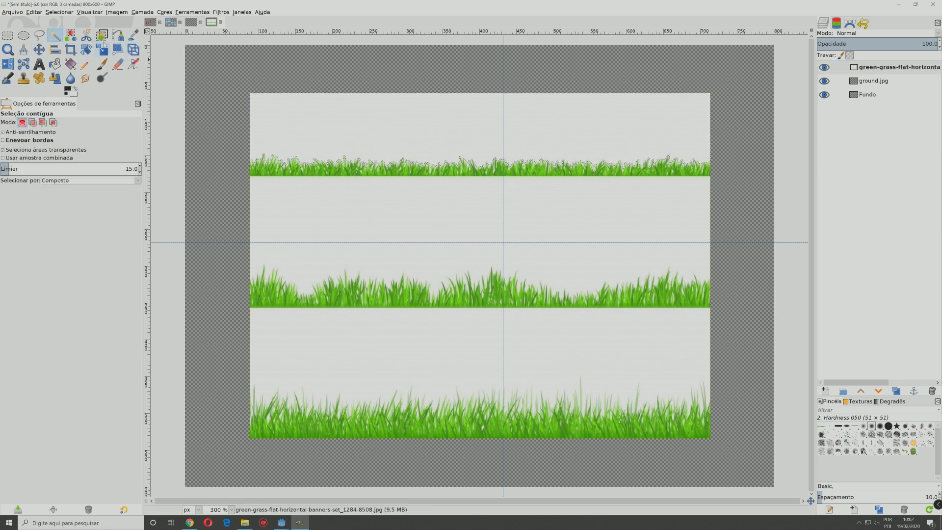
click(71, 36)
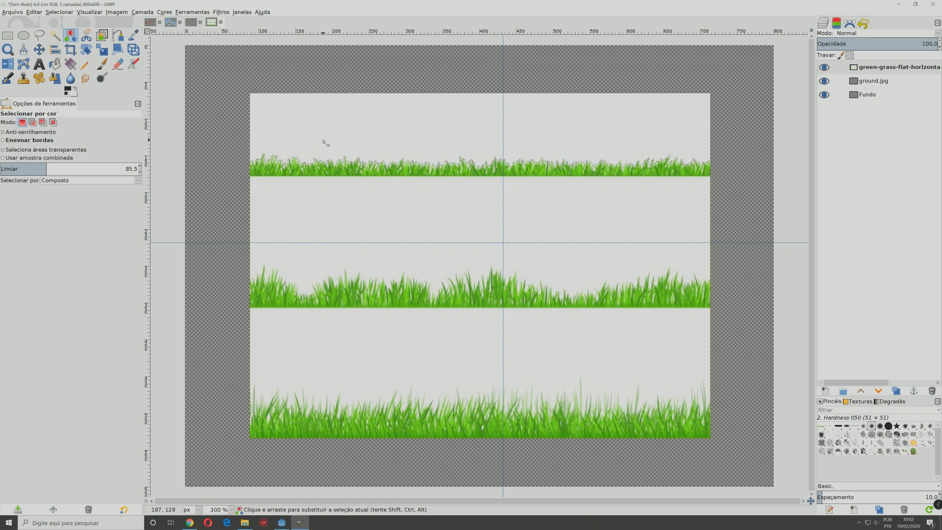
mouse_move(44, 169)
mouse_down()
mouse_move(72, 170)
mouse_move(58, 170)
mouse_up()
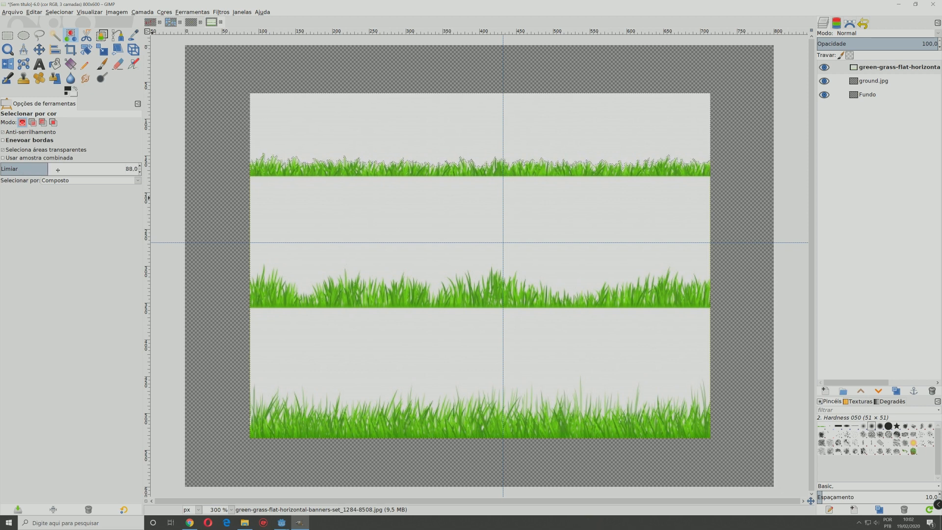
click(414, 137)
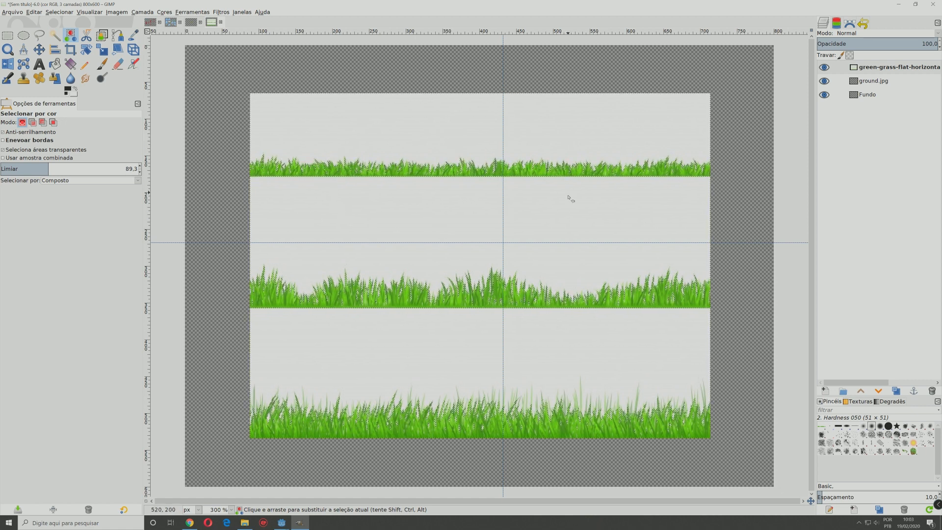
right_click(878, 69)
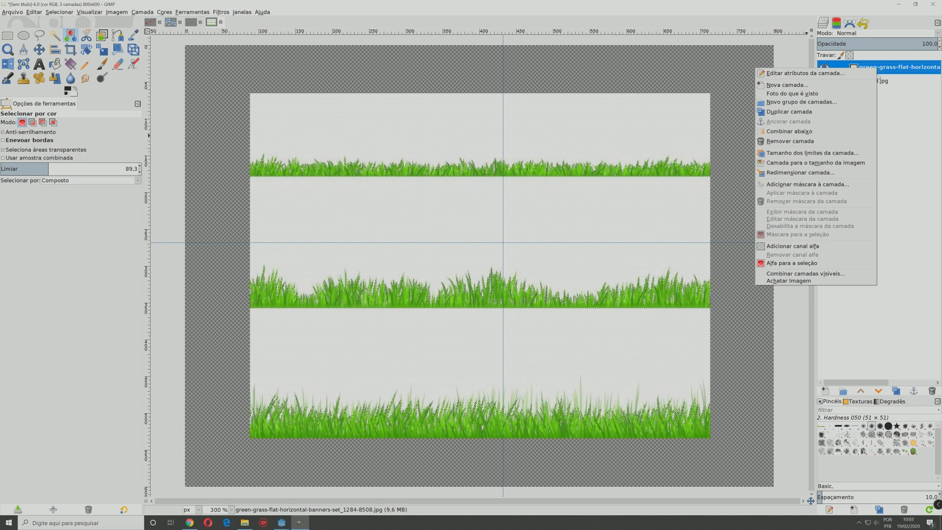
click(824, 245)
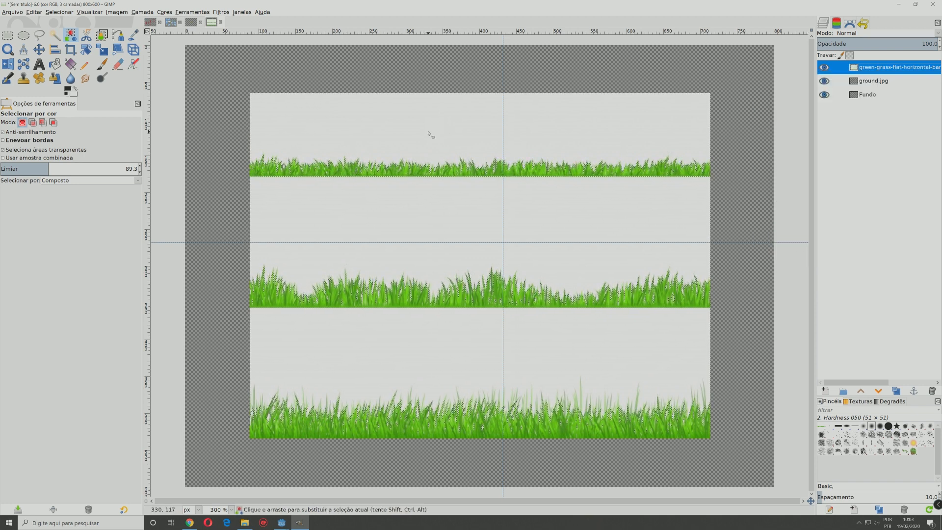
Step: Delete the selected white background from the grass layer and copy a 119 × 45 px rectangle of the uppermost, shortest grass strip
key(Delete)
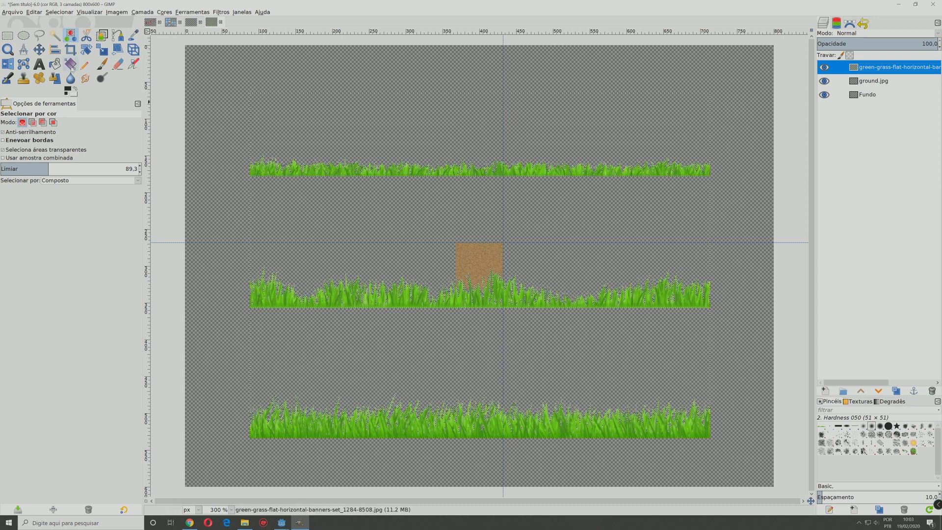
click(8, 36)
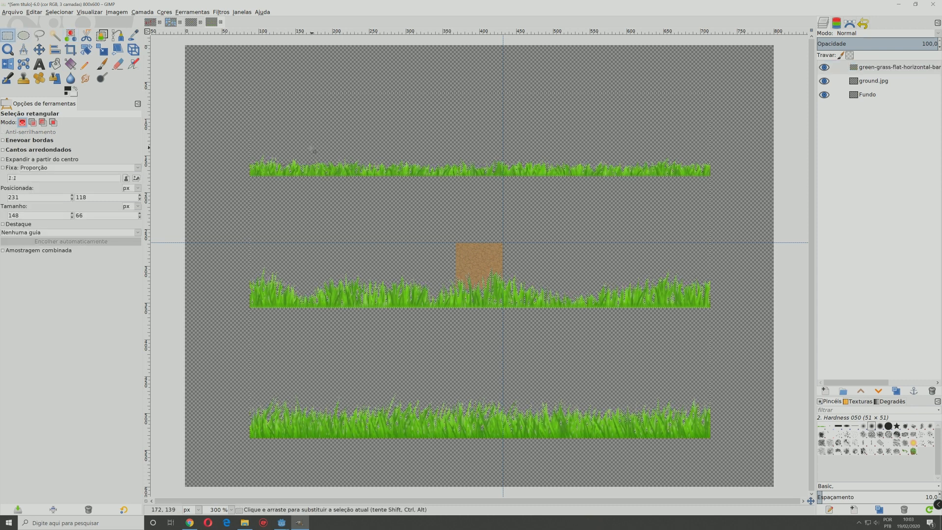
drag(305, 152, 396, 189)
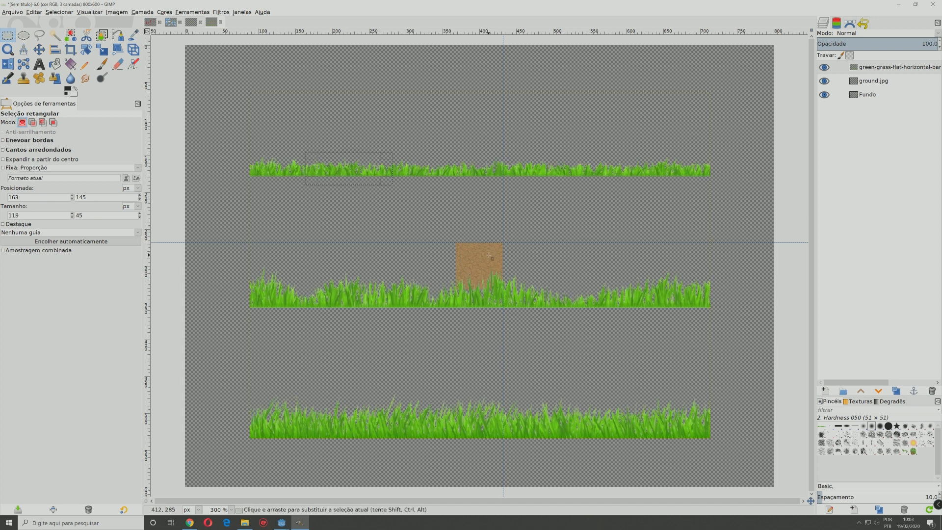
key(ctrl)
key(ctrl+c)
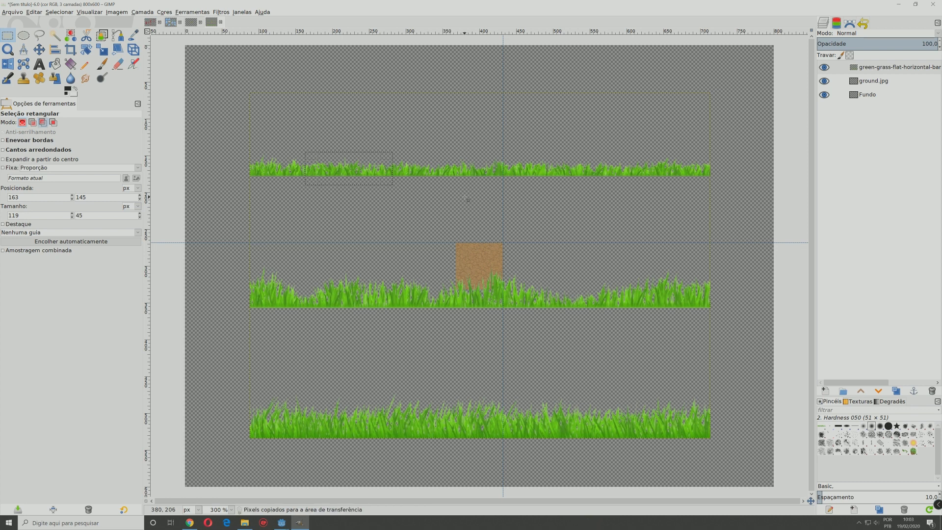
Step: Paste the copied piece of grass and convert the floating selection into a new layer
key(ctrl+v)
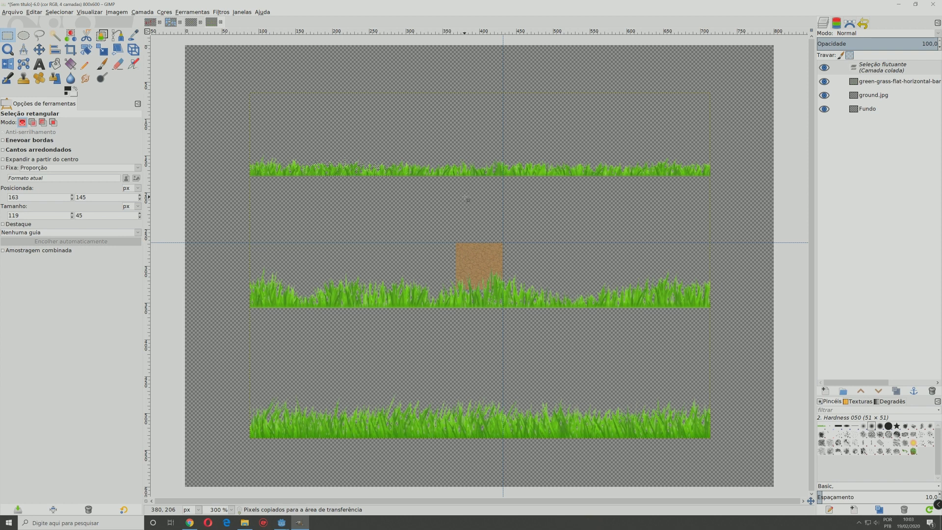
right_click(863, 72)
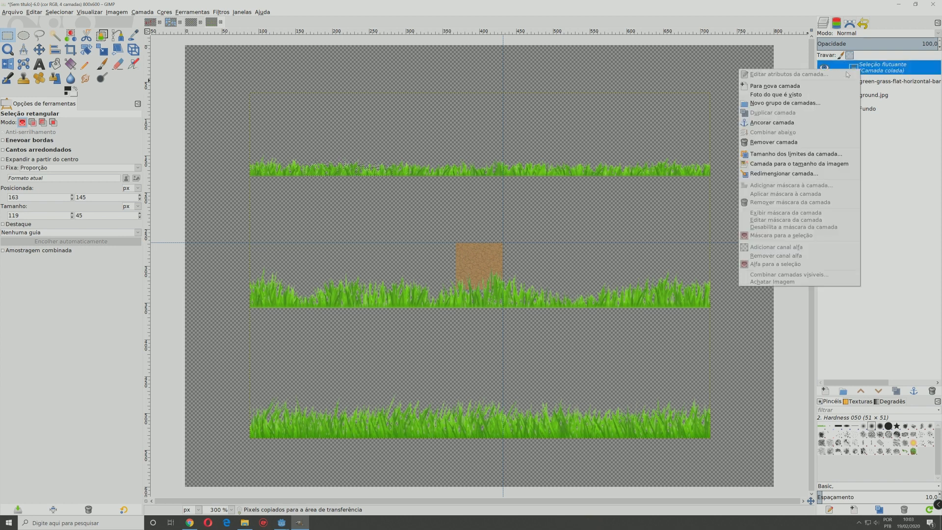
click(897, 71)
right_click(897, 71)
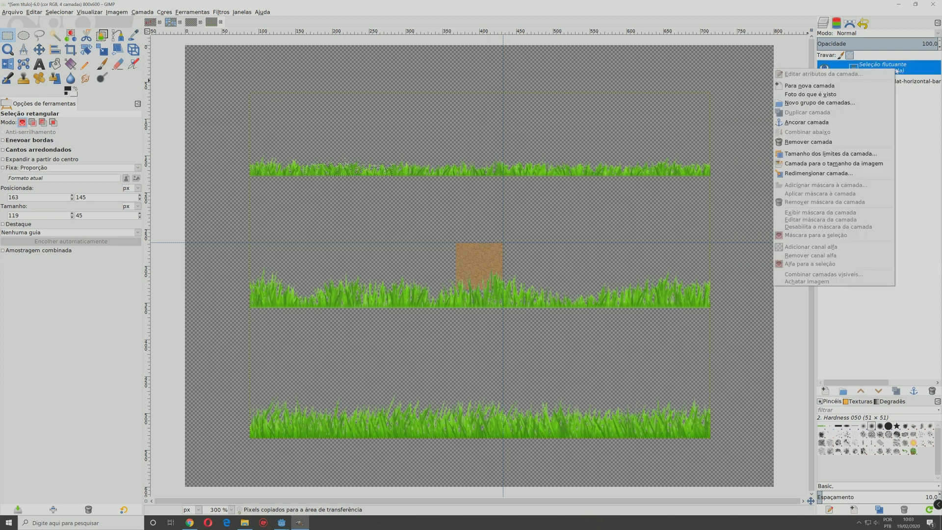
click(823, 84)
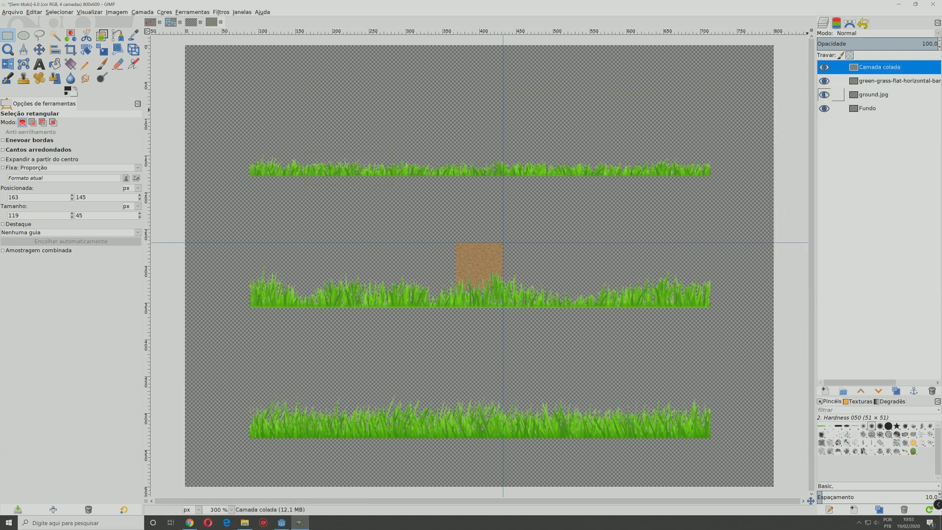
Step: Hide the green-grass-flat-horizontal-banners layer so only the pasted grass and the ground tile show
click(824, 84)
click(824, 85)
click(825, 85)
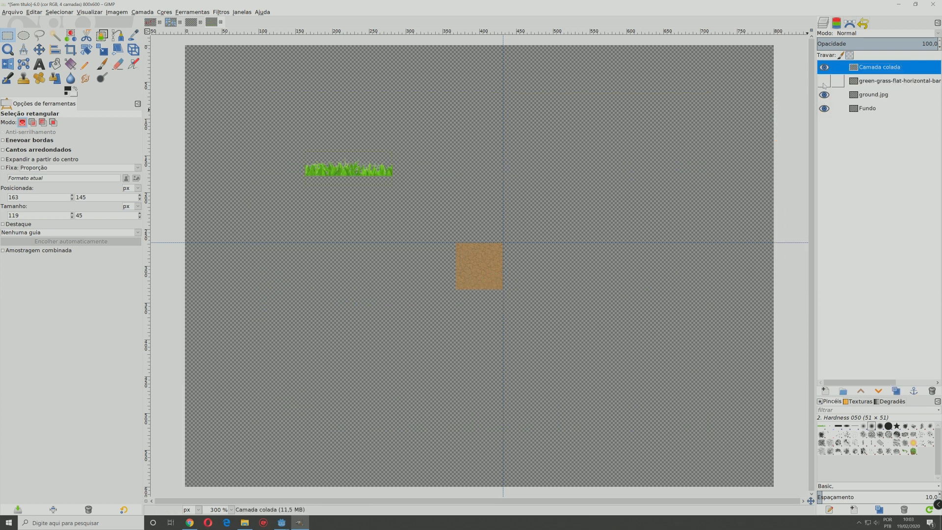
click(824, 85)
click(824, 84)
click(824, 85)
click(825, 84)
click(824, 85)
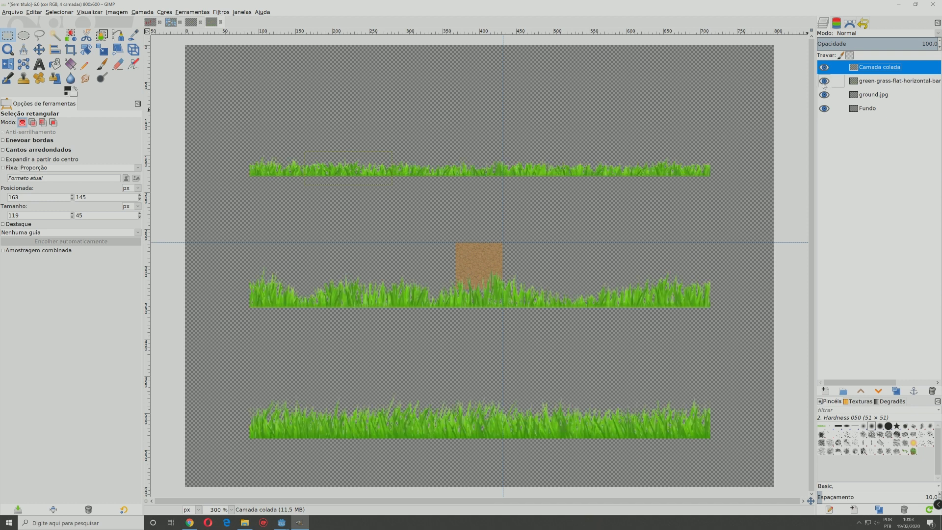
click(824, 85)
click(825, 85)
click(824, 85)
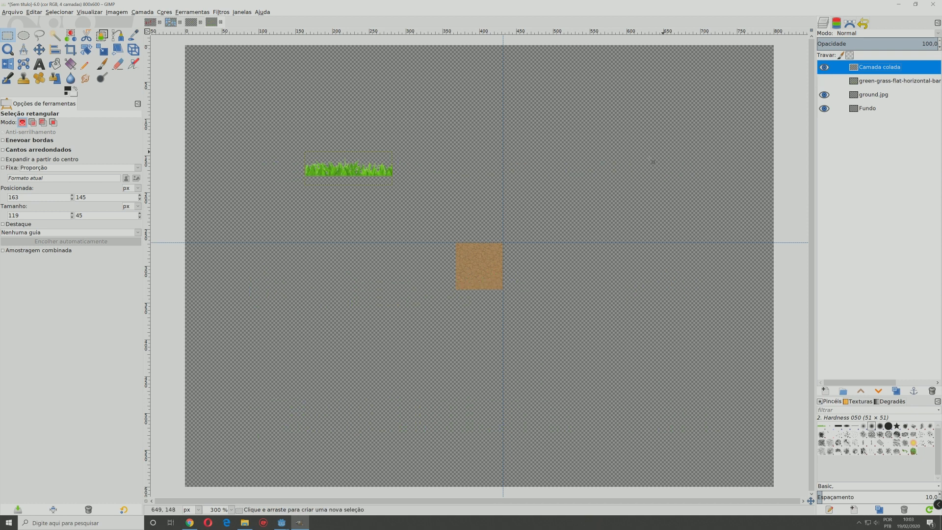
Step: Move the pasted grass strip onto the upper part of the ground tile and flip the layer vertically
click(40, 51)
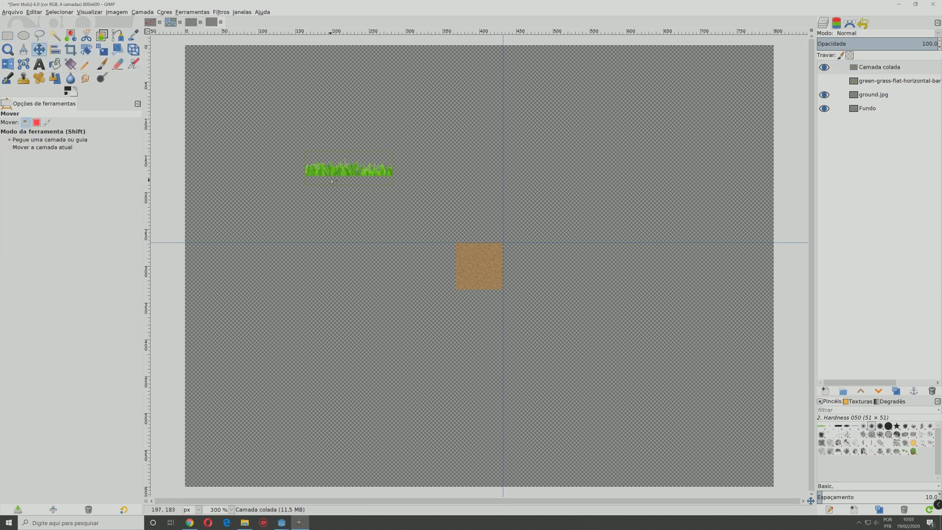
drag(345, 172, 496, 252)
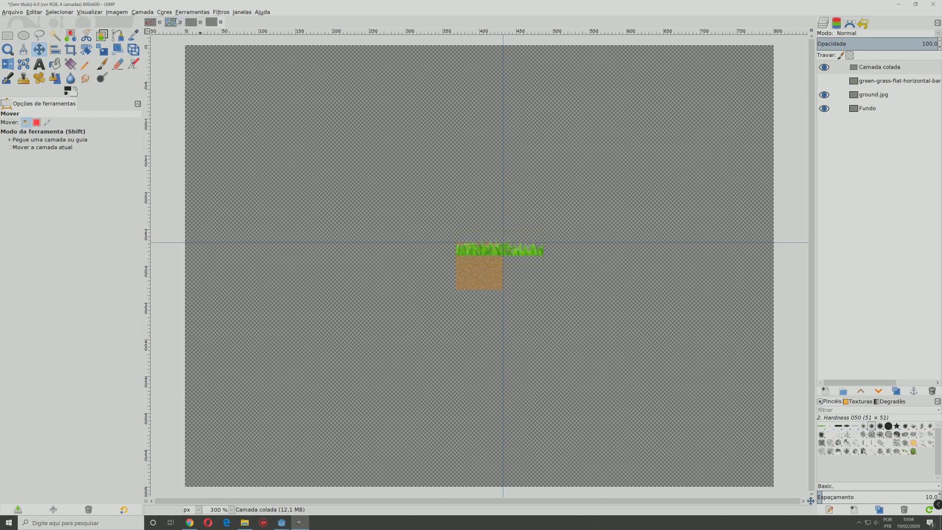
click(149, 11)
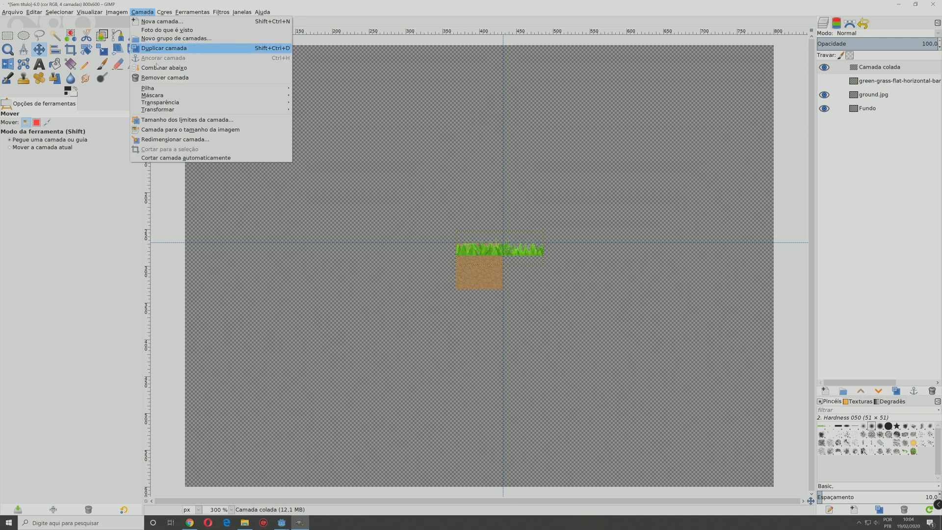
mouse_move(221, 110)
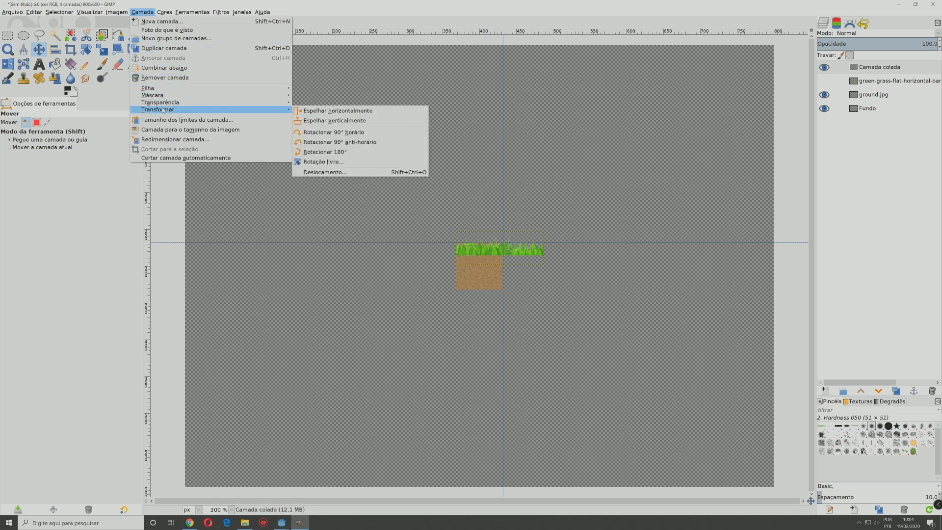
click(327, 125)
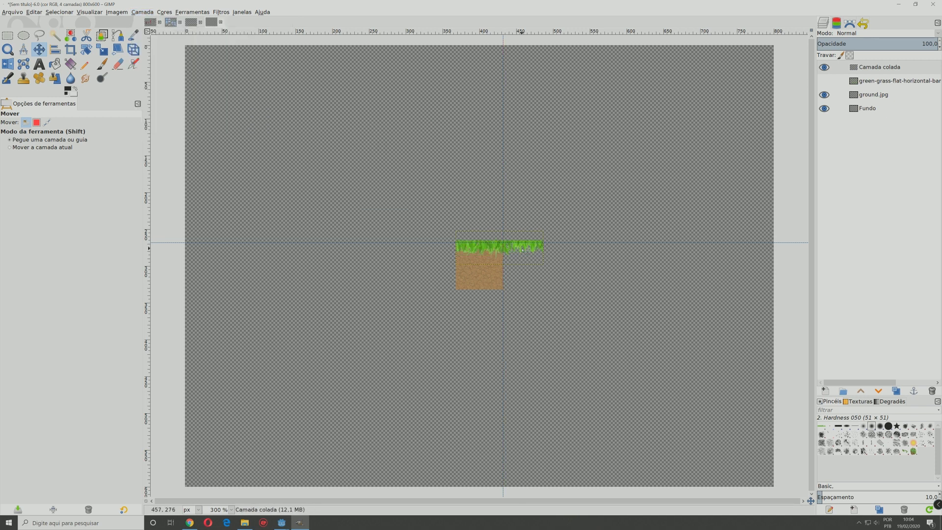
Step: Align the flipped grass strip with the ground tile's left edge and the horizontal guide along its top
drag(522, 249, 521, 252)
drag(521, 253, 522, 252)
ctrl+scroll(522, 252, up, 2)
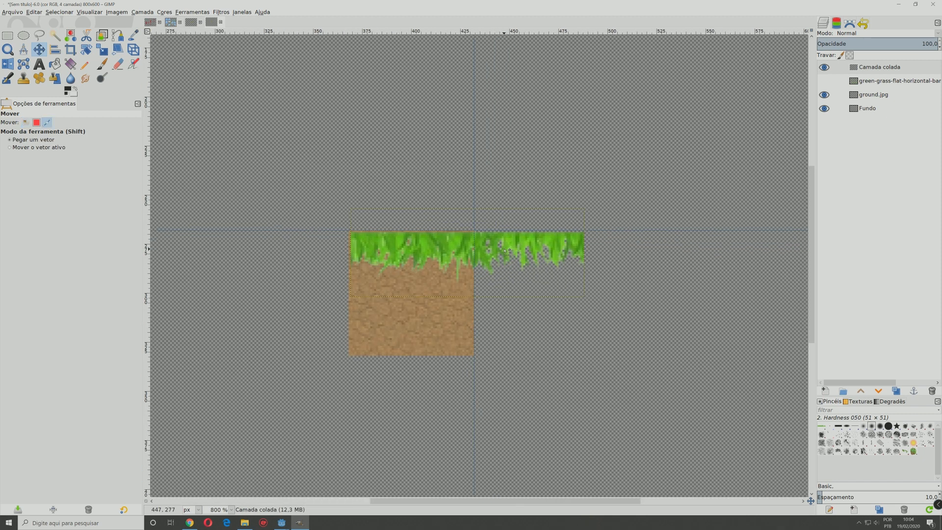
ctrl+scroll(506, 251, up, 1)
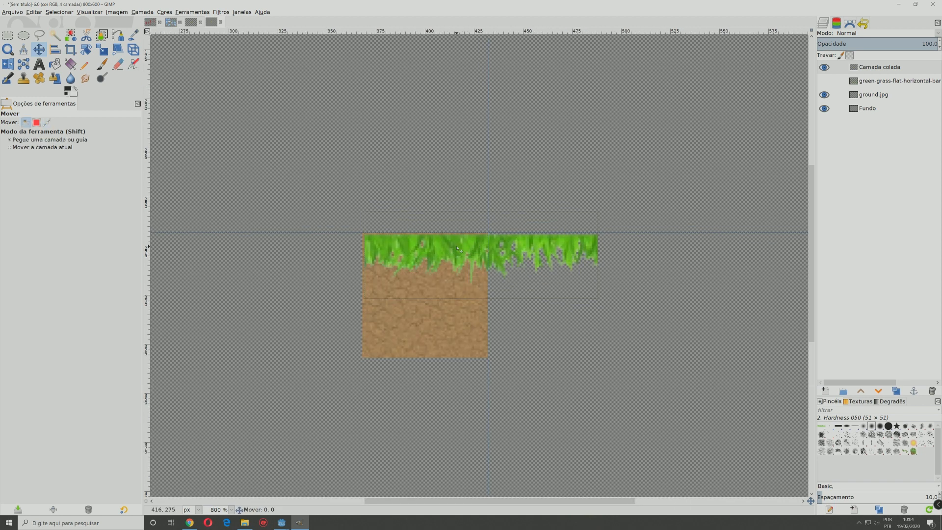
drag(465, 252, 440, 247)
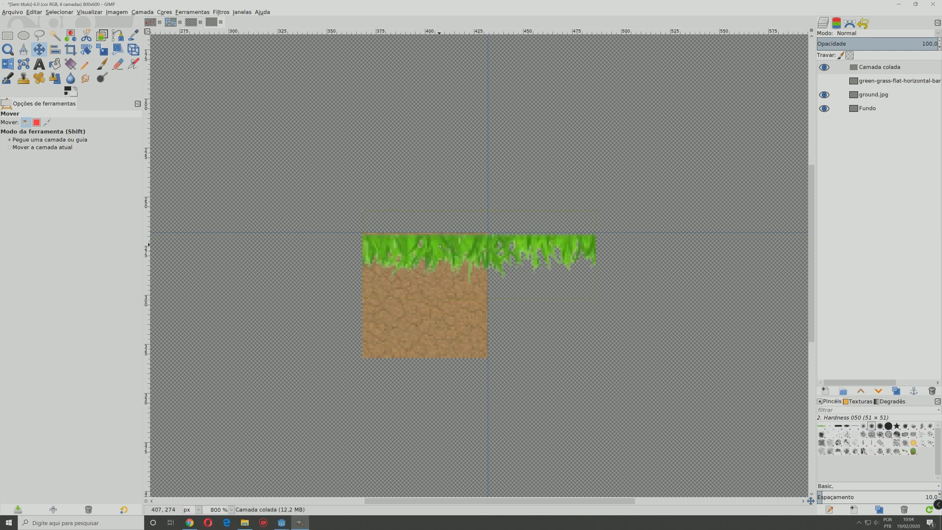
key(Up)
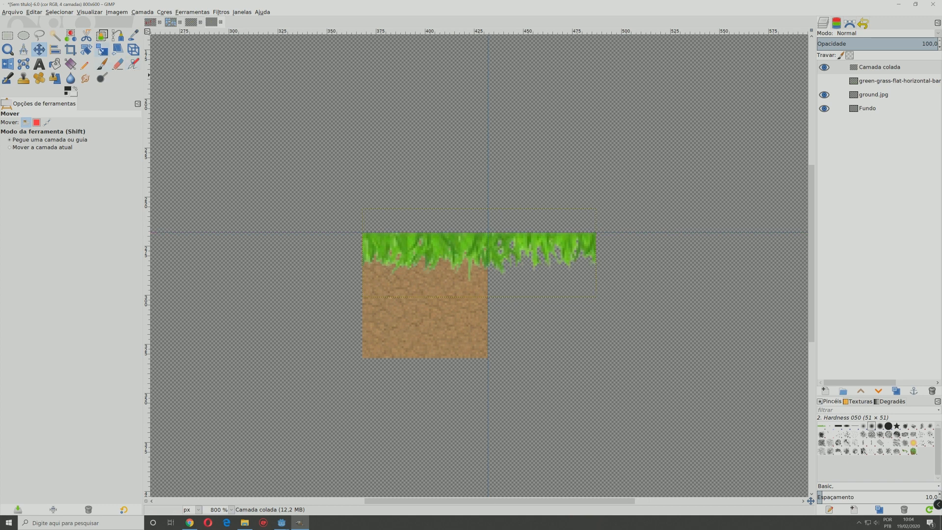
Step: Scale the pasted grass layer to 64 × 45 px so it matches the ground tile's width
click(101, 50)
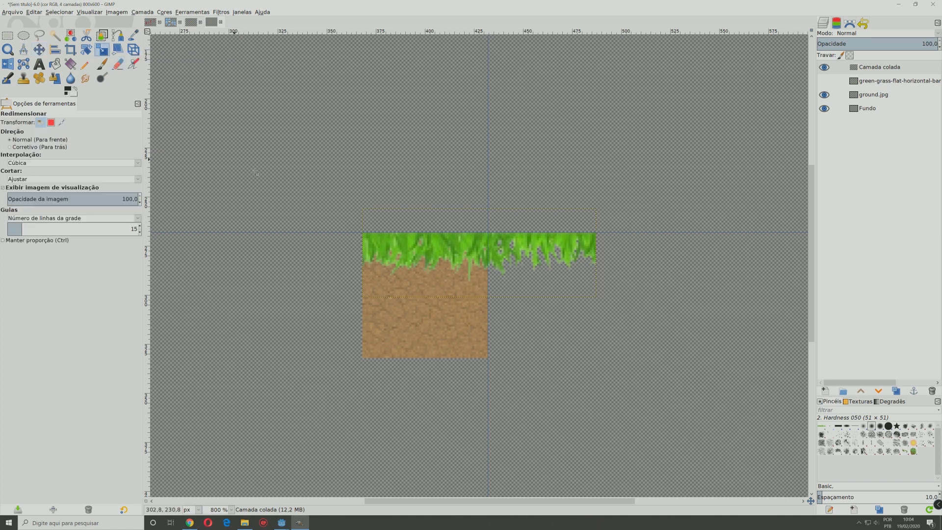
click(579, 244)
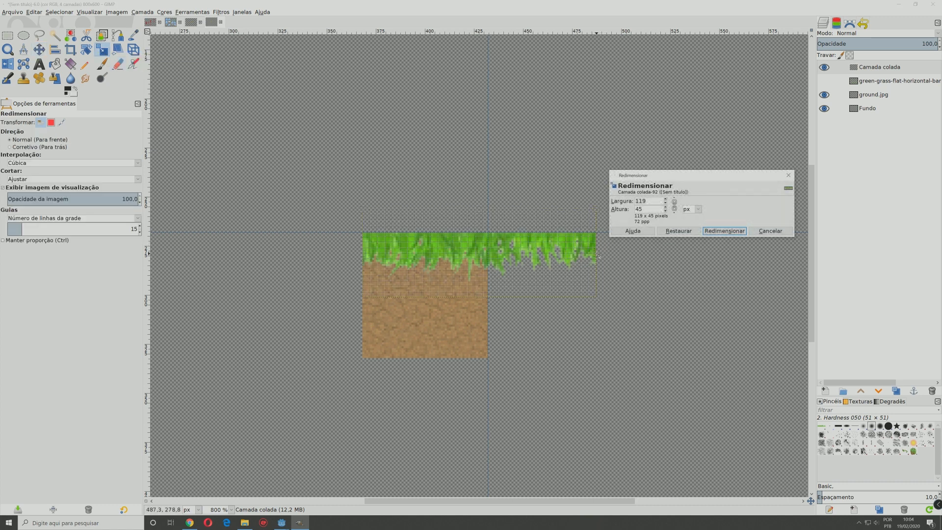
drag(599, 256, 491, 255)
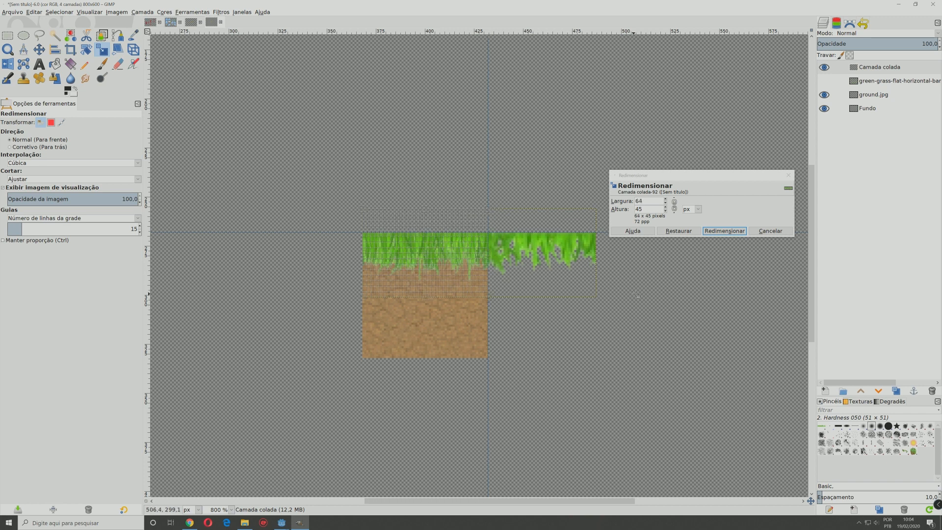
click(722, 232)
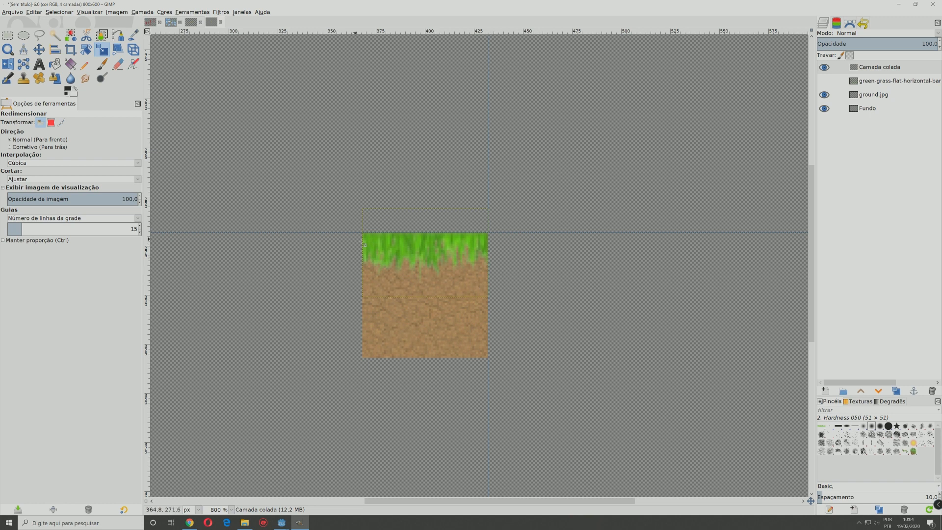
Step: Fine-tune the scaled grass layer's position so it sits flush with the ground tile's top edge
key(minus)
key(minus)
key(minus)
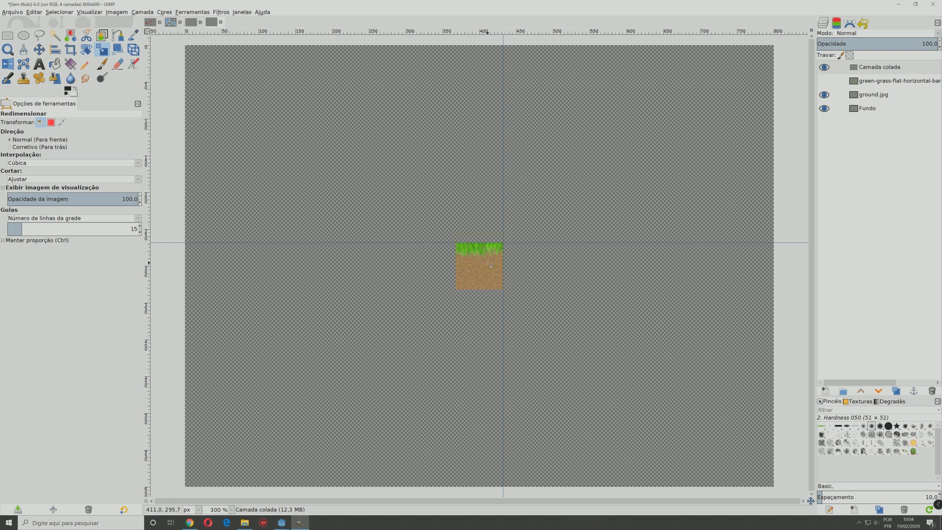
key(plus)
key(plus)
key(plus)
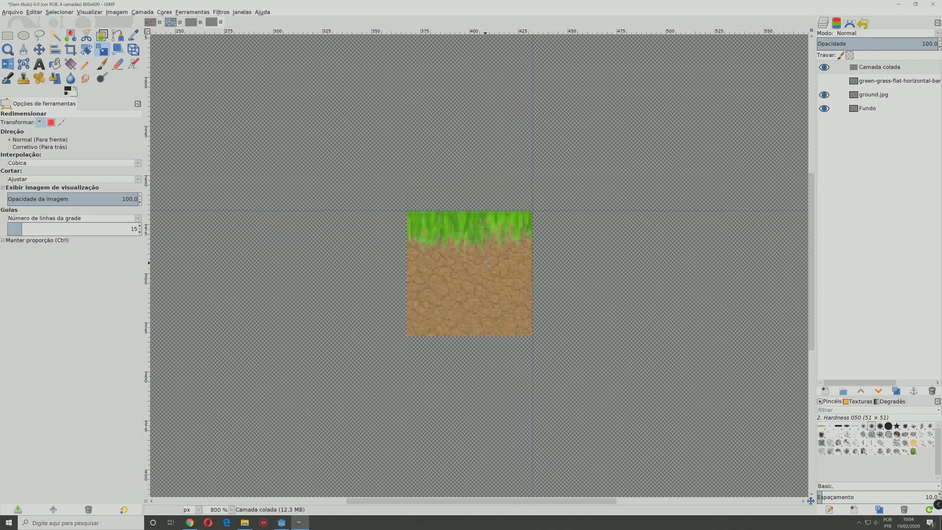
key(minus)
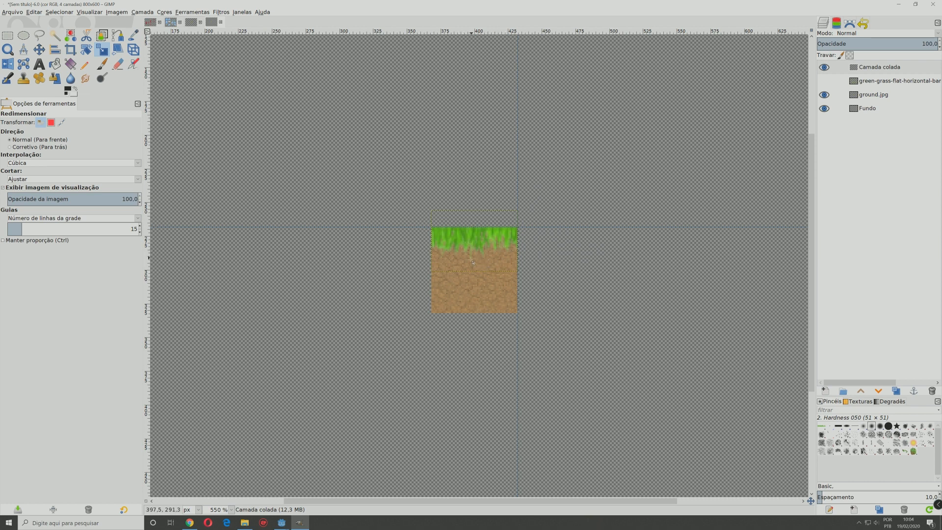
click(466, 245)
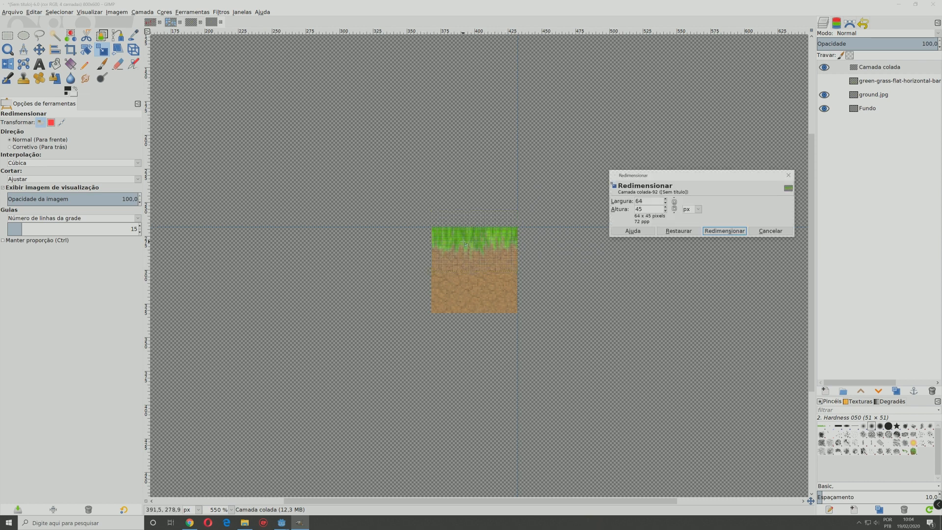
drag(479, 274, 478, 272)
key(Return)
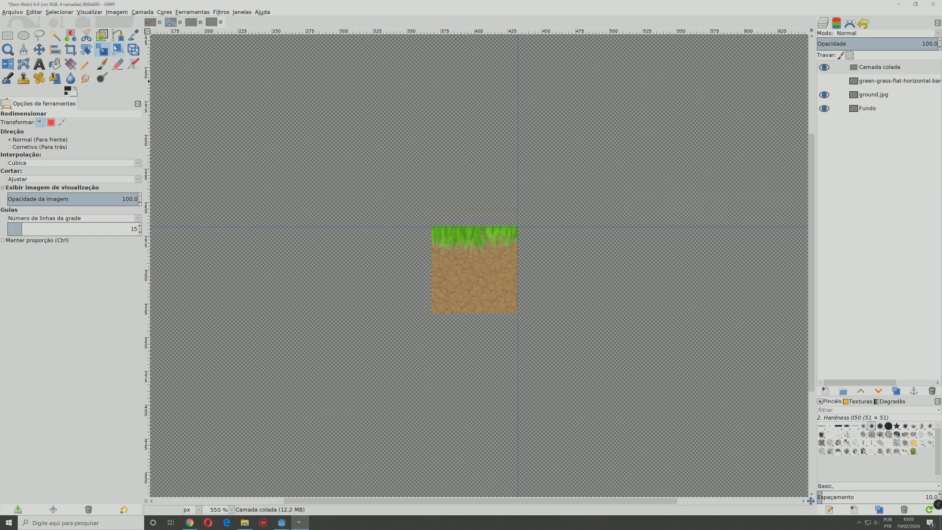
click(38, 50)
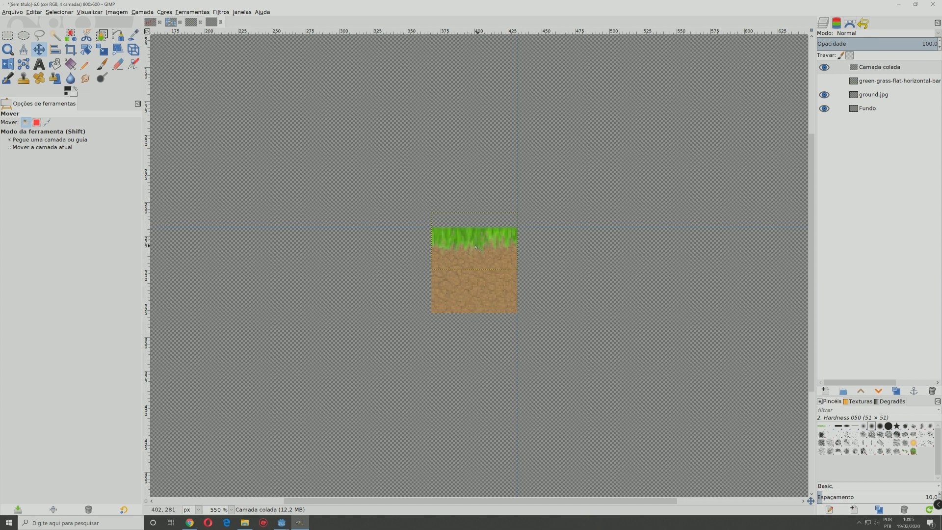
Step: Colorize the grass layer with hue 119, saturation 51 and lightness -28
click(165, 12)
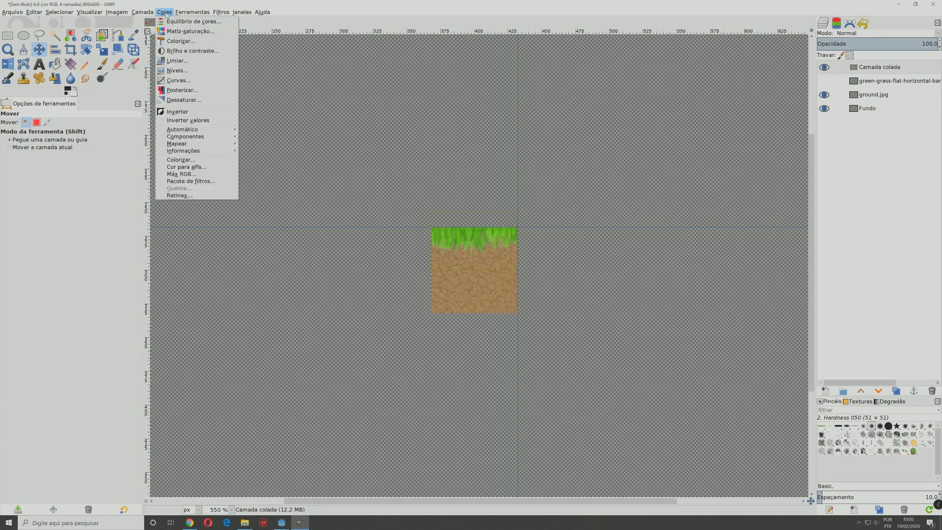
click(178, 40)
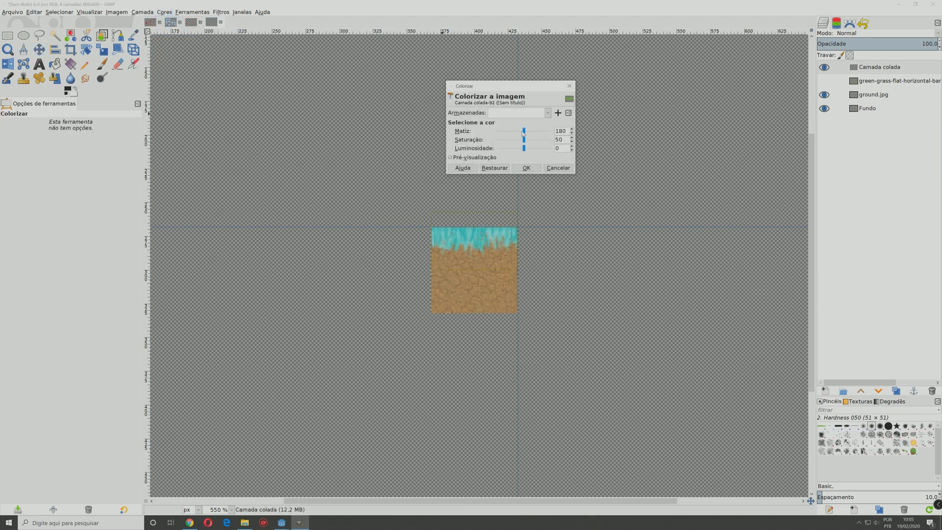
mouse_move(523, 133)
mouse_down()
mouse_move(514, 131)
mouse_move(516, 147)
mouse_move(524, 140)
mouse_up()
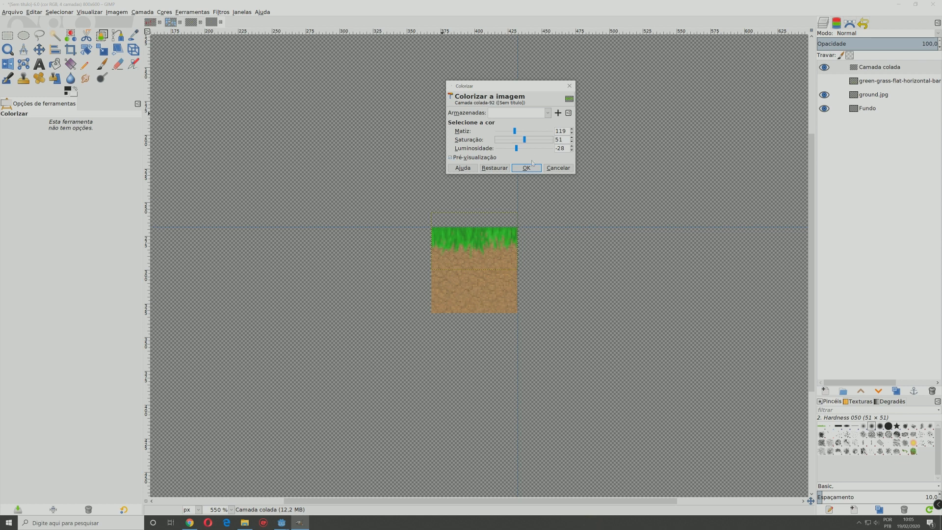
click(534, 167)
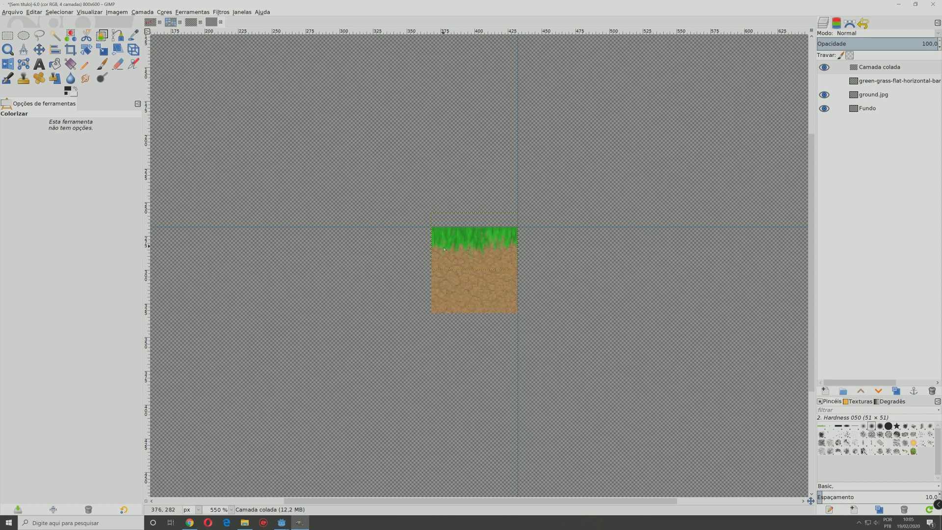
scroll(474, 256, down, 2)
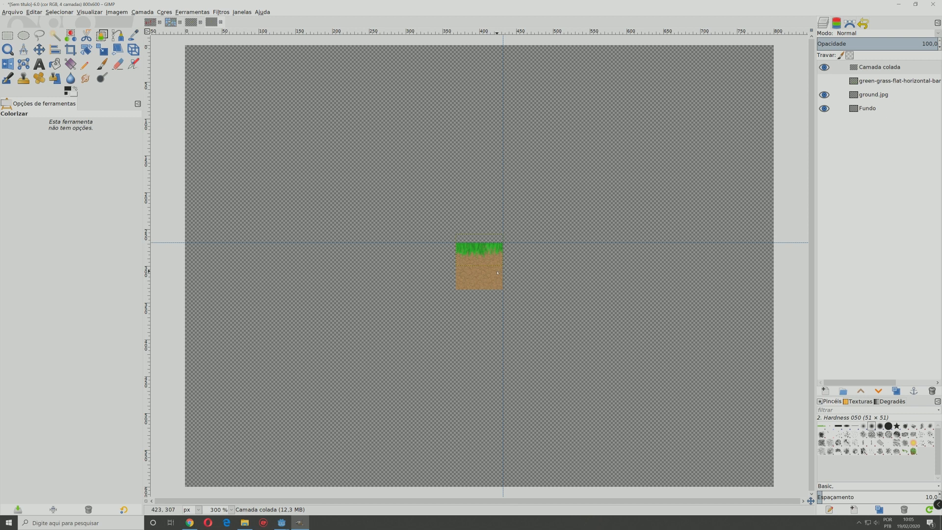
Step: Duplicate the ground.jpg layer and place the copy flush against the original tile's right side
click(866, 98)
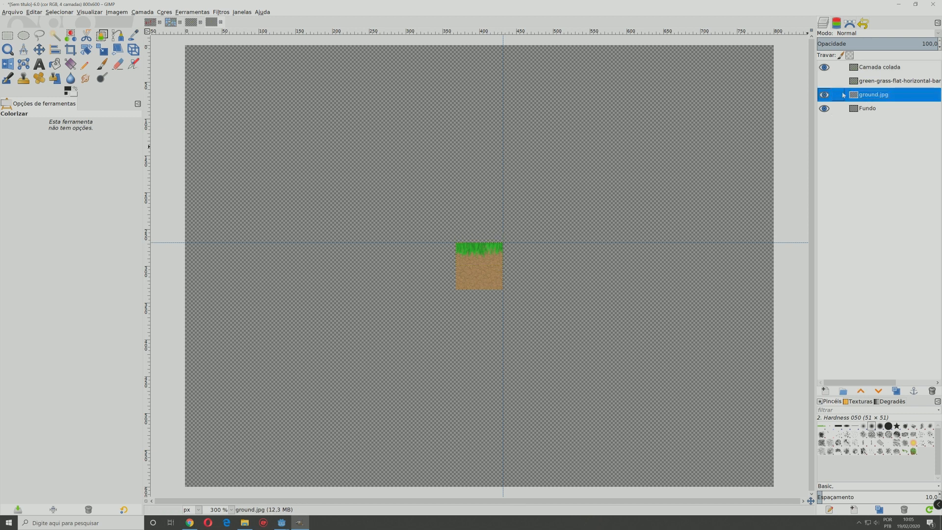
right_click(863, 98)
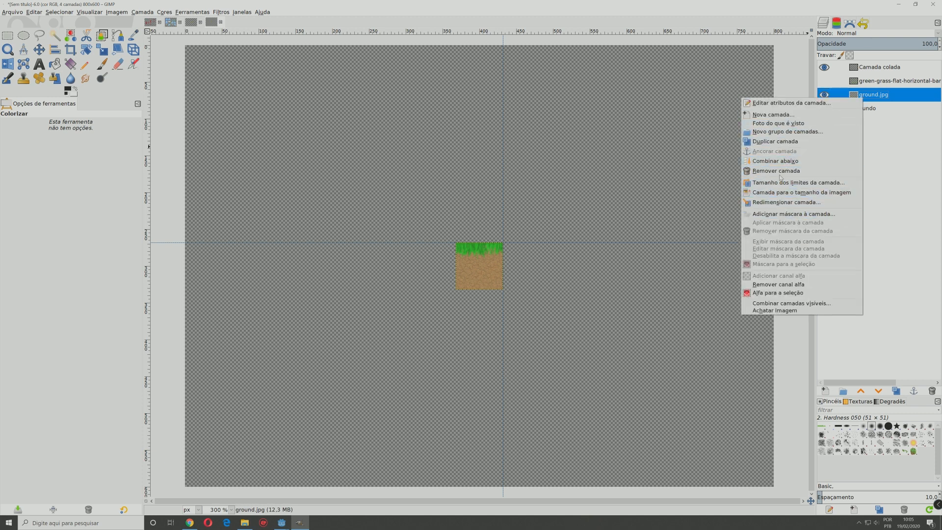
click(780, 141)
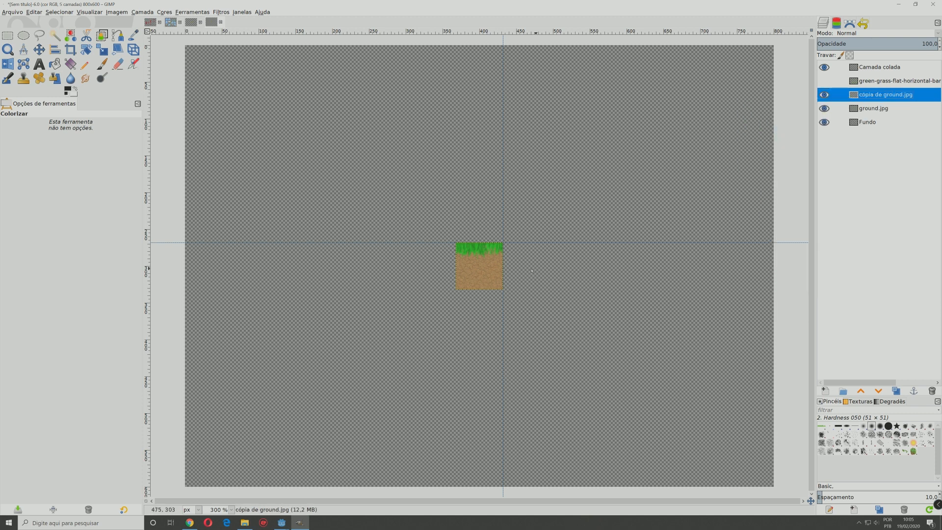
click(490, 274)
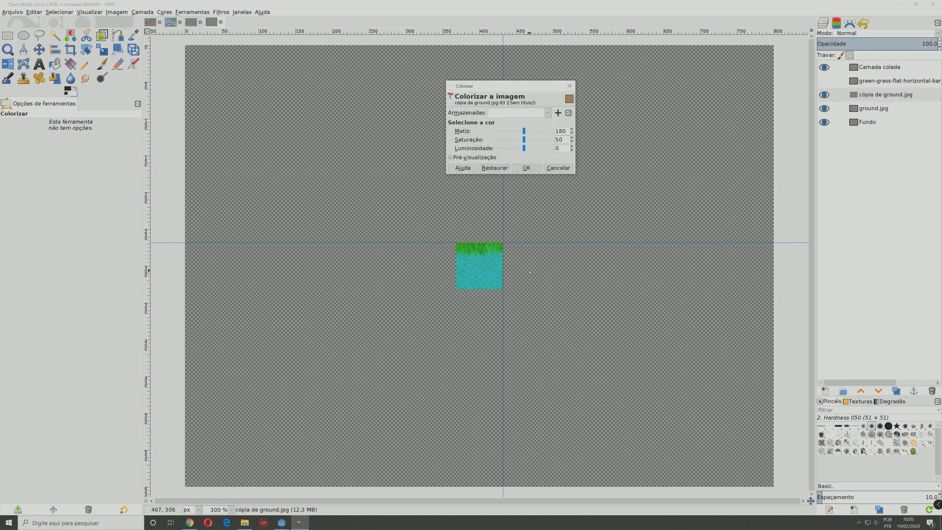
click(566, 168)
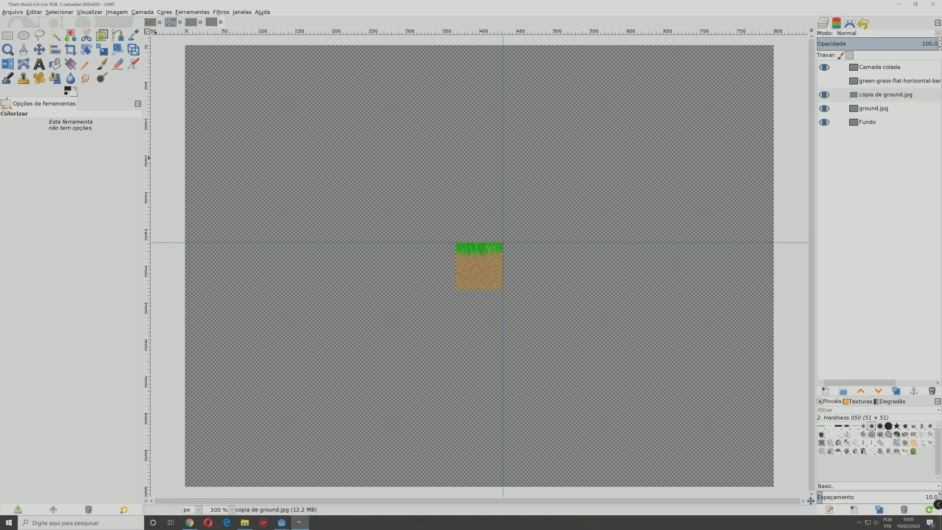
click(39, 49)
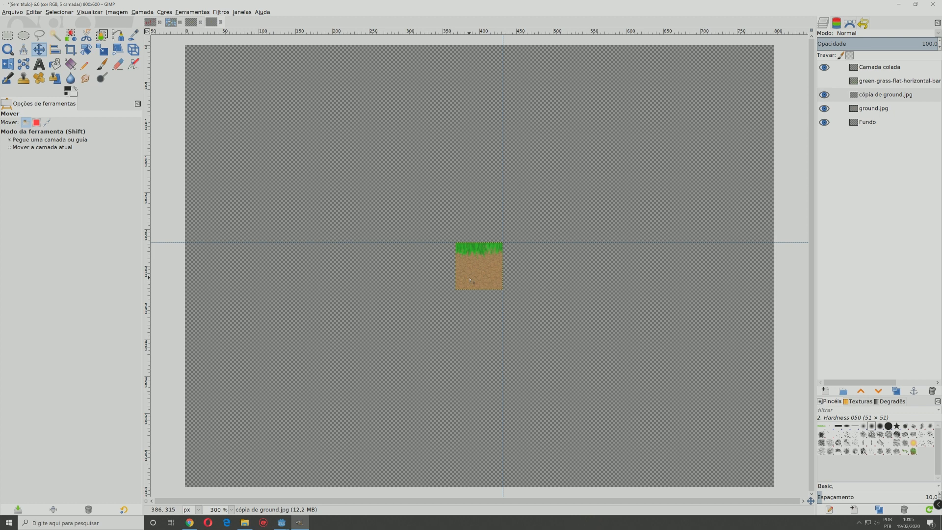
drag(471, 280, 517, 278)
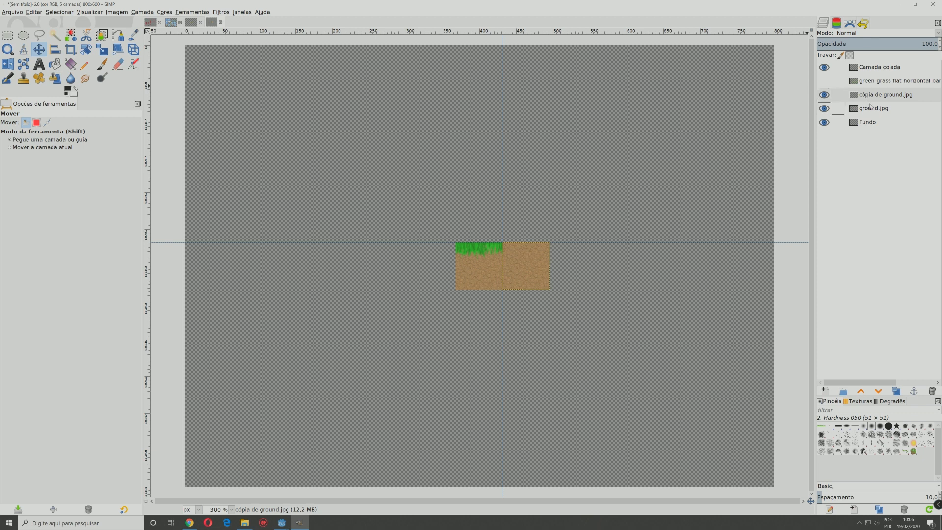
Step: Rename the pasted grass layer "Camada colada" as "grama"
right_click(870, 68)
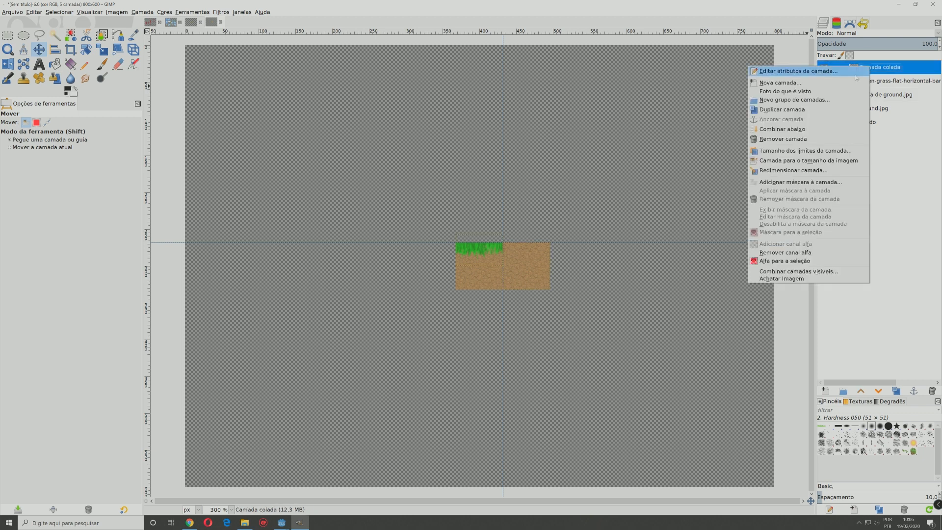
click(872, 67)
double_click(885, 68)
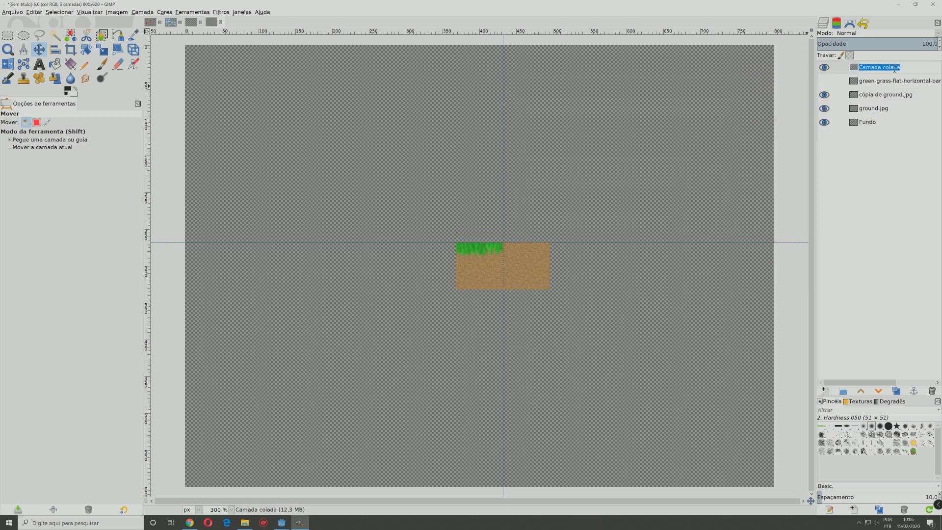
text(grama)
key(Return)
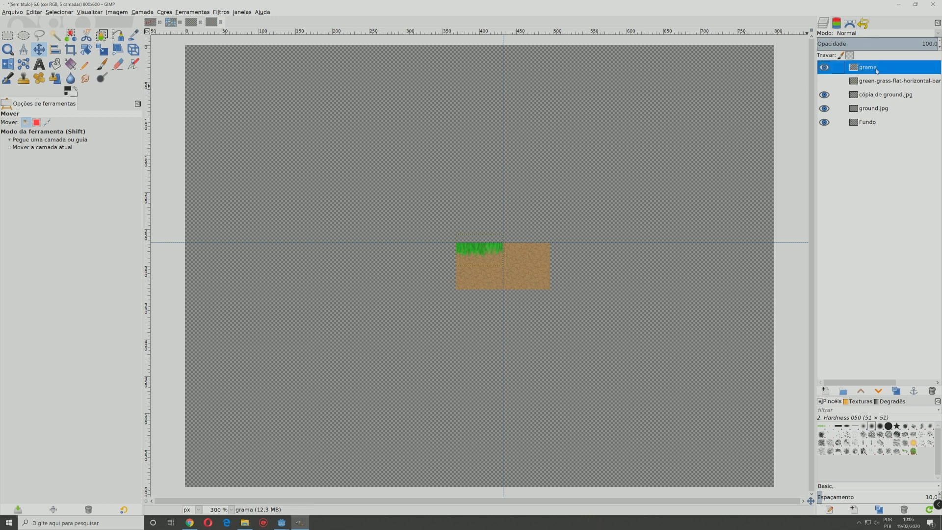
Step: Duplicate the grama layer and align the copy along the top edge of the second ground tile
right_click(877, 70)
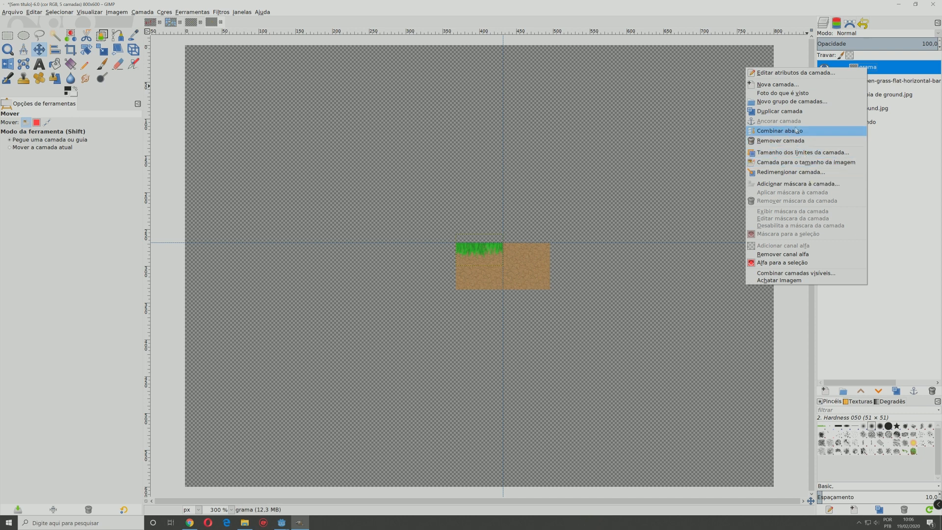
click(800, 112)
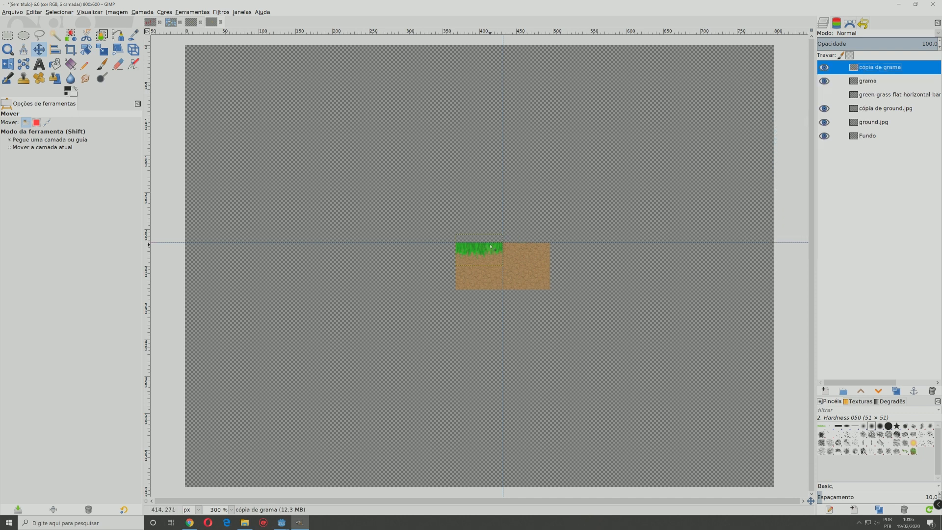
drag(491, 249, 536, 247)
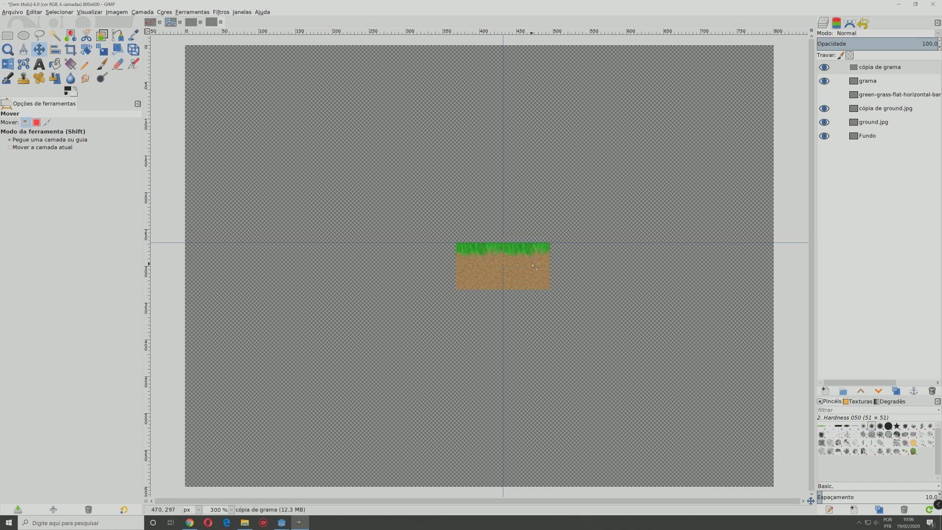
scroll(537, 267, up, 3)
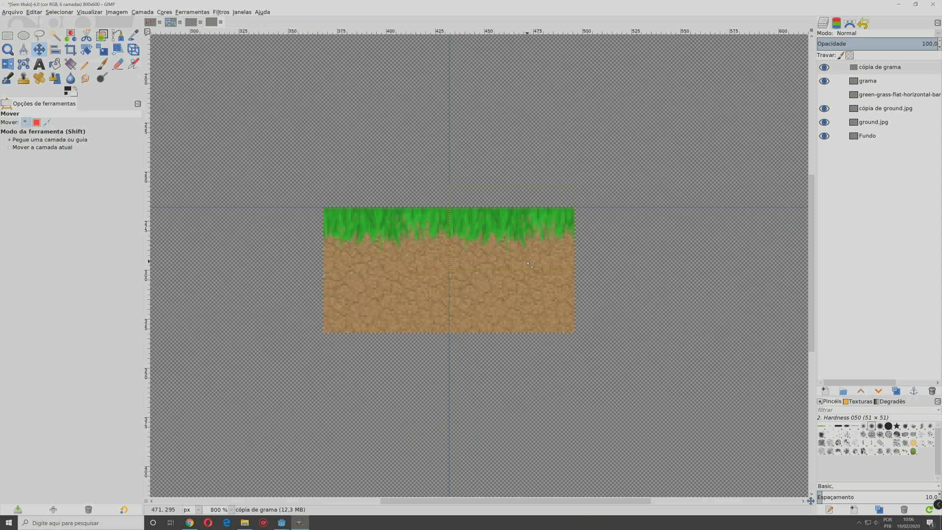
scroll(493, 255, down, 3)
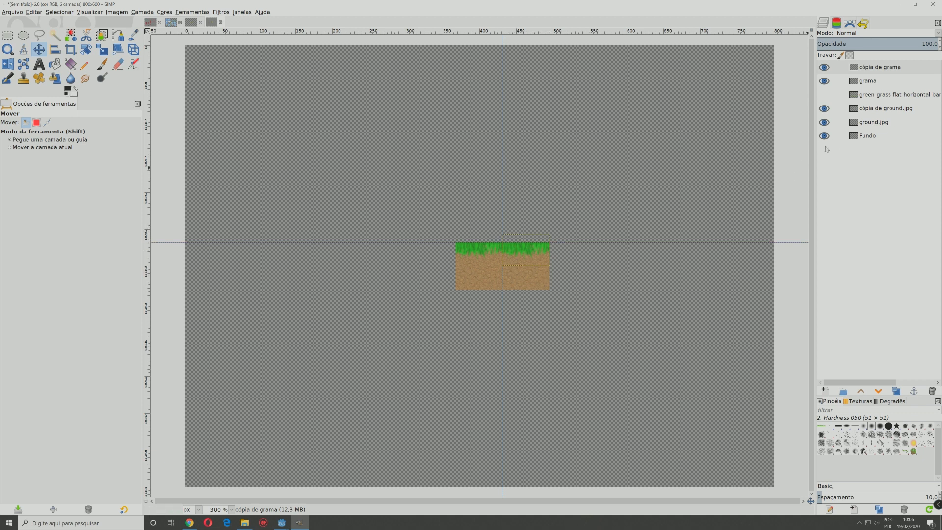
Step: Create three more duplicates of the ground.jpg layer
click(871, 123)
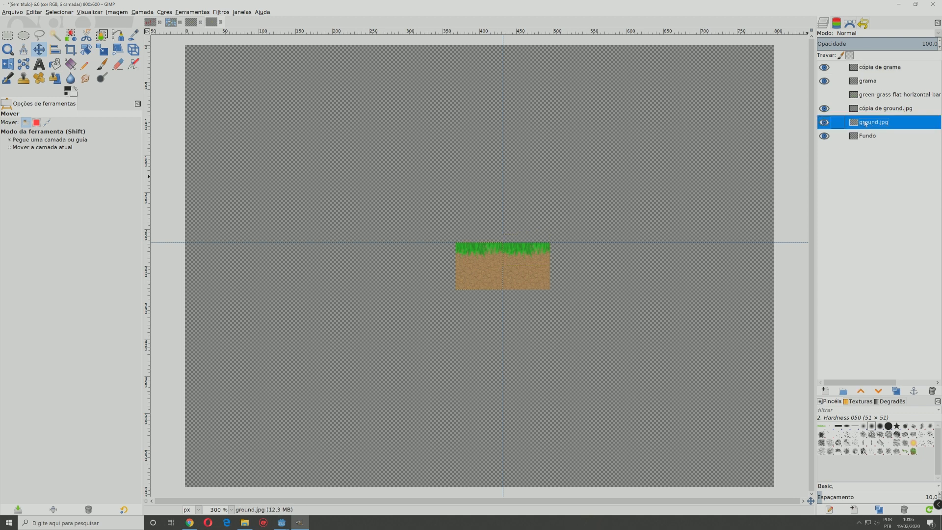
right_click(866, 123)
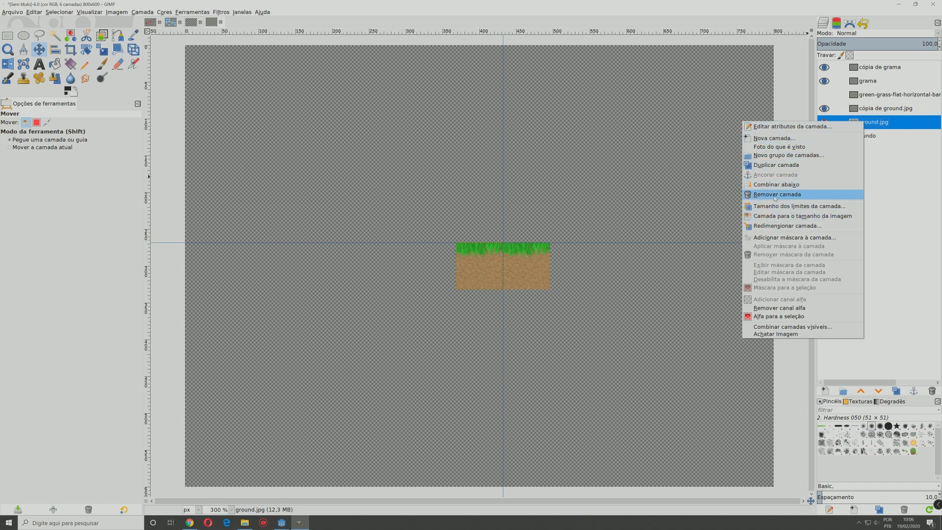
click(777, 165)
right_click(865, 137)
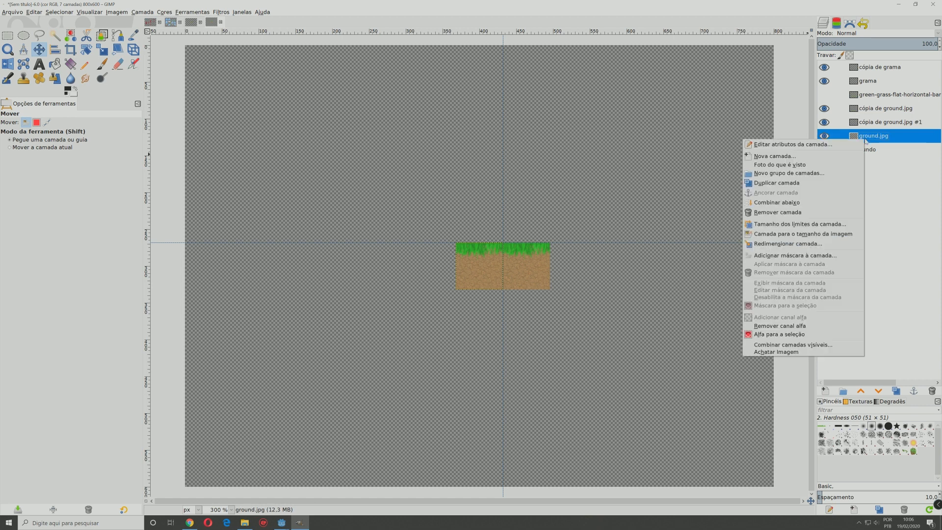
click(775, 183)
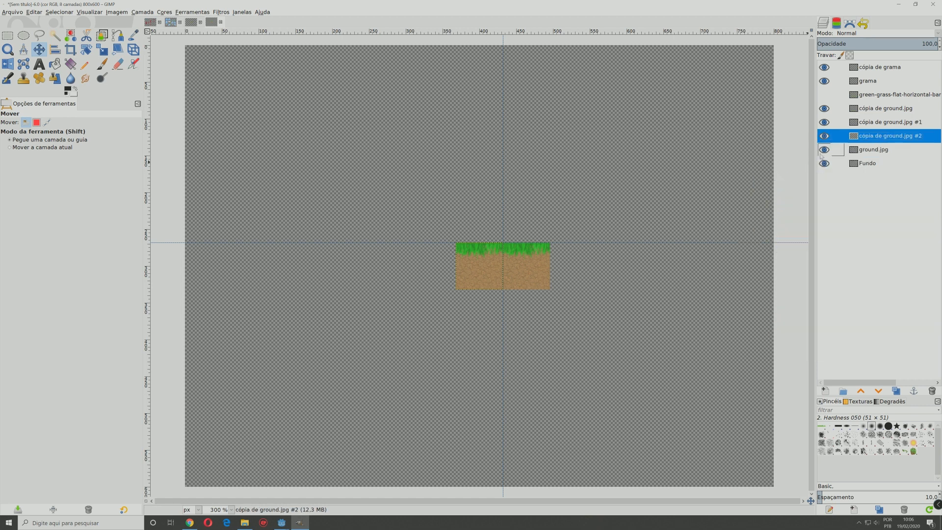
right_click(866, 136)
click(786, 178)
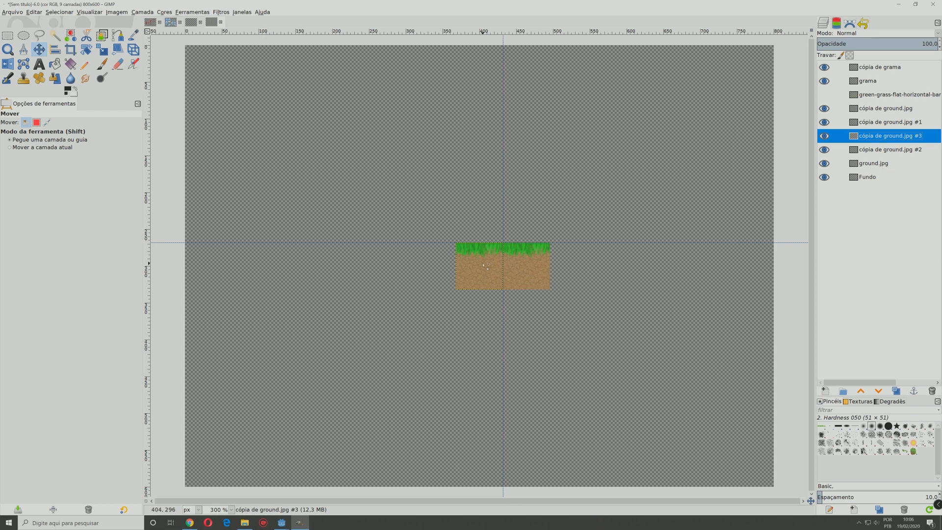
Step: Place one ground copy as the third tile in the row, flush against a new vertical guide at the second tile's right edge
drag(484, 266, 579, 266)
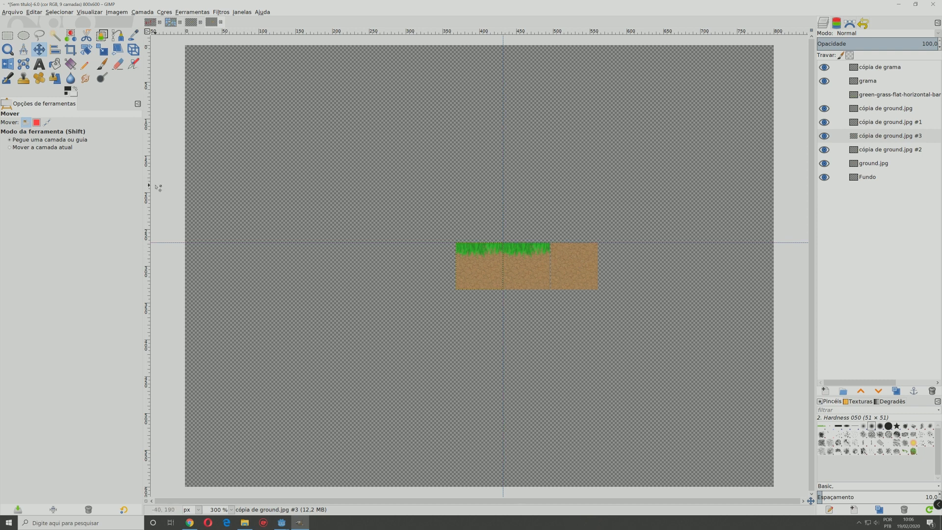
drag(148, 190, 550, 256)
scroll(553, 265, up, 6)
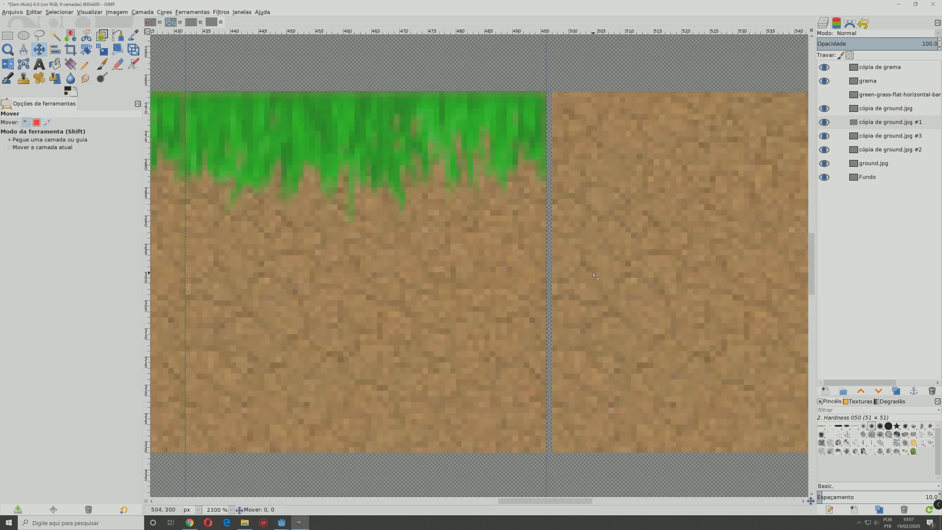
scroll(477, 290, down, 3)
scroll(477, 290, down, 2)
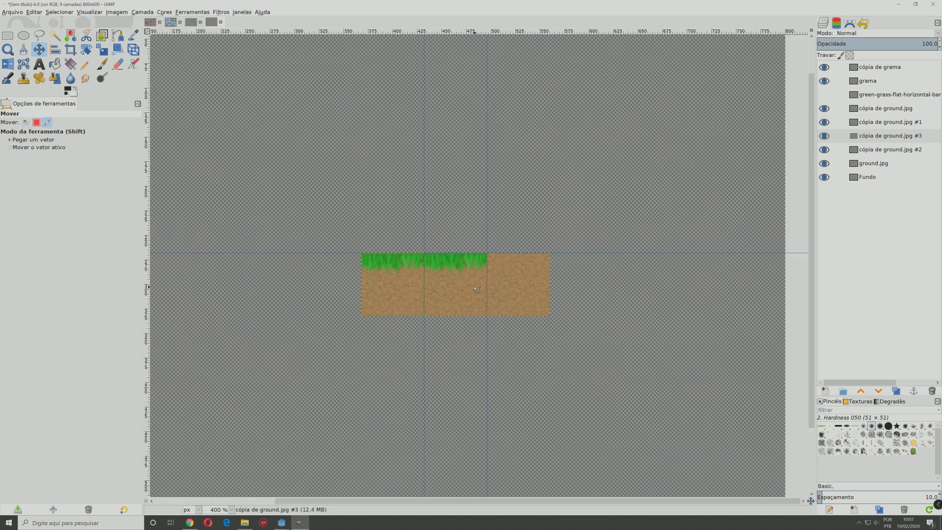
Step: Place the two remaining ground copies directly above the second and third tiles of the row
drag(407, 288, 470, 226)
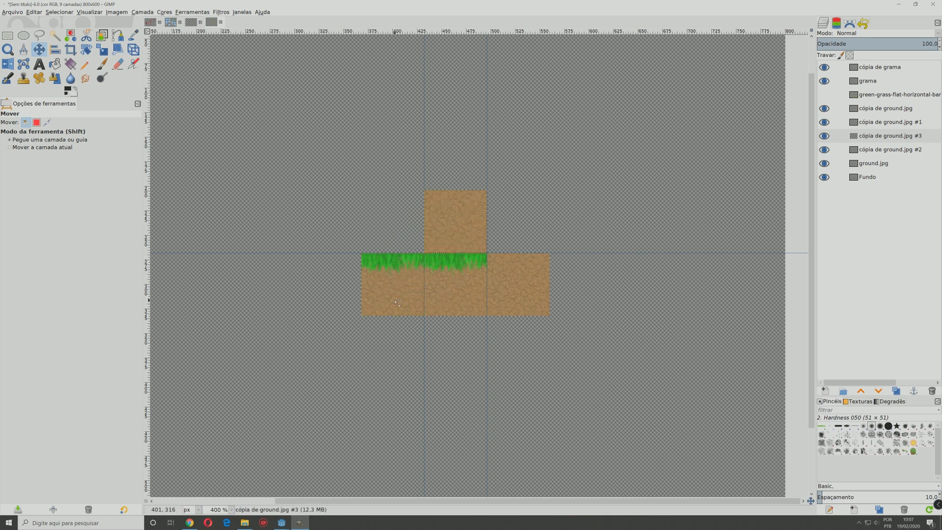
drag(395, 302, 521, 239)
click(519, 273)
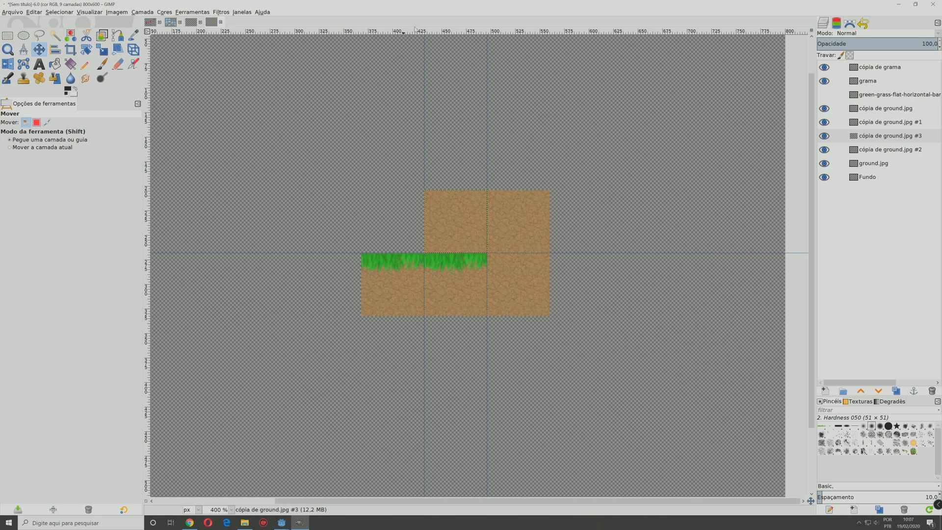
Step: Add a horizontal guide along the top of the raised tiles and a vertical guide along their right edge
drag(414, 30, 410, 190)
drag(149, 226, 550, 239)
ctrl+scroll(550, 237, up, 2)
ctrl+scroll(495, 283, down, 1)
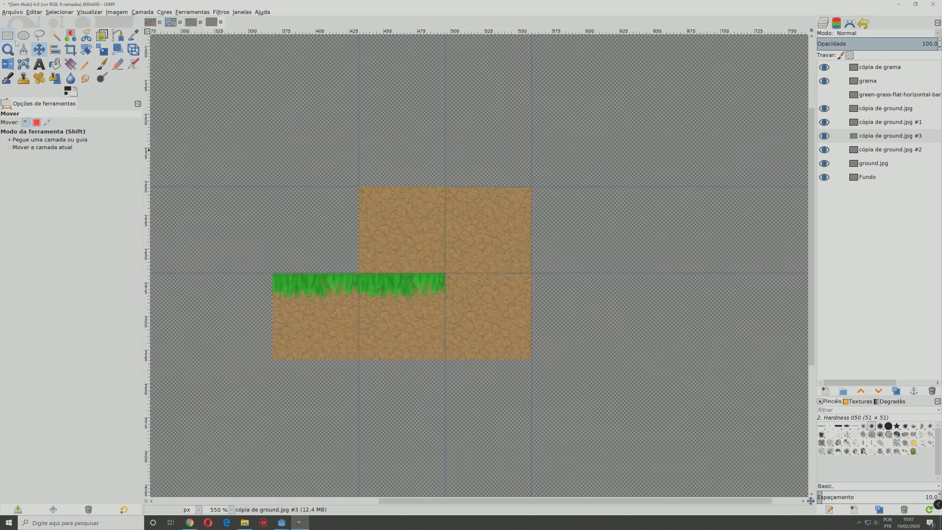
Step: Free-select the area above a diagonal from the raised tiles' lower-left to upper-right corner and delete it from the first raised tile
click(39, 36)
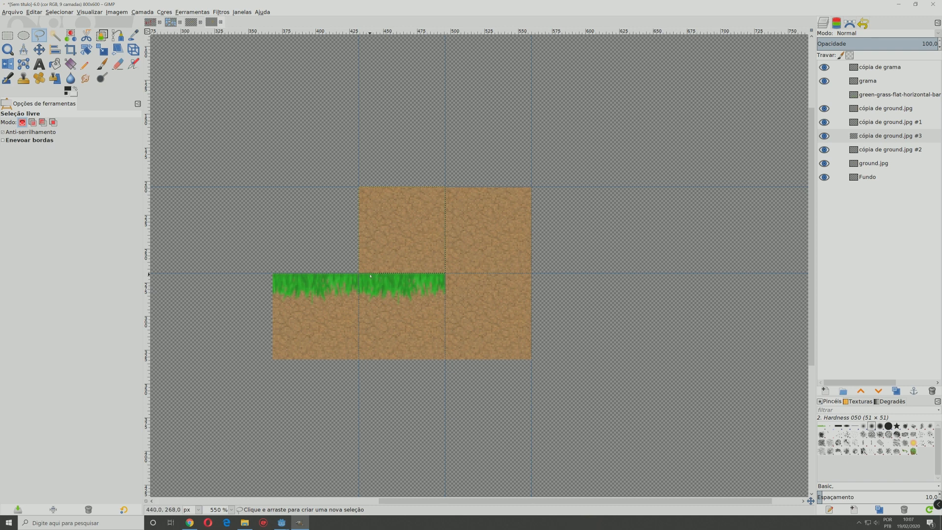
click(360, 274)
click(558, 171)
click(515, 122)
click(336, 149)
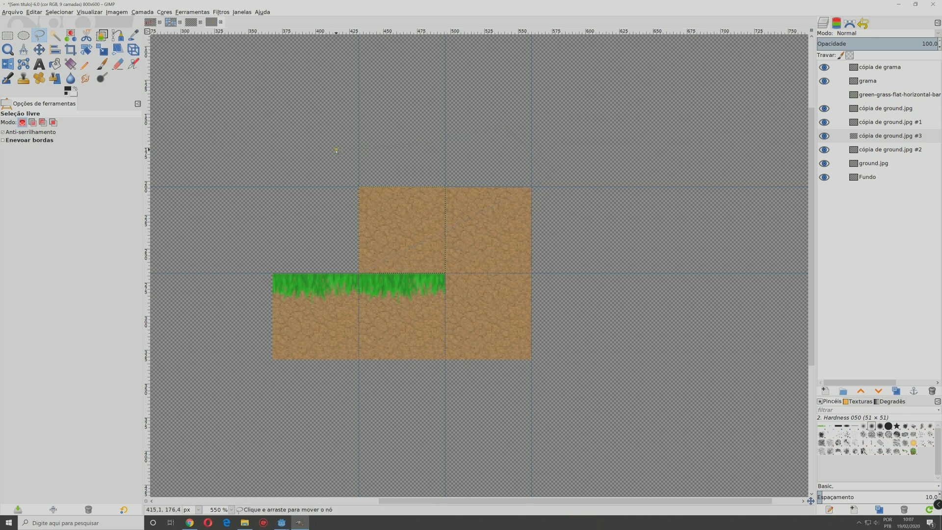
click(323, 236)
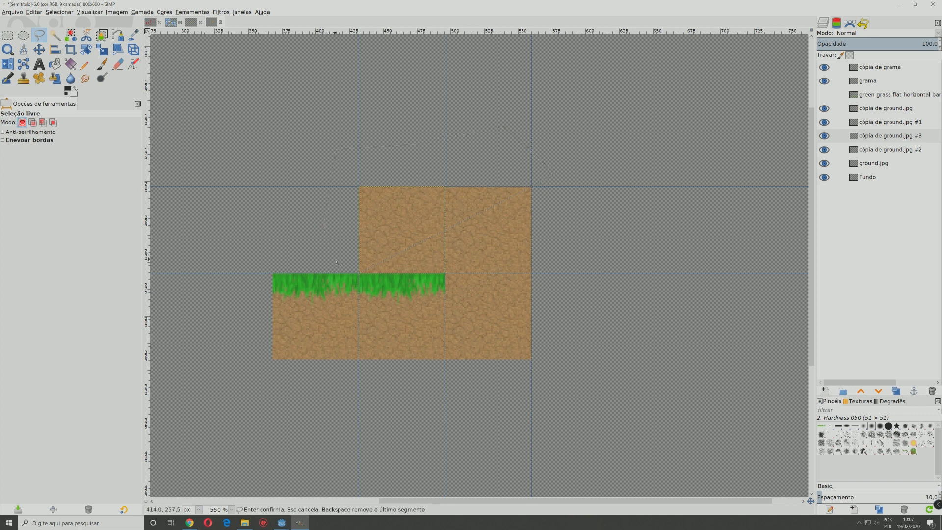
click(359, 272)
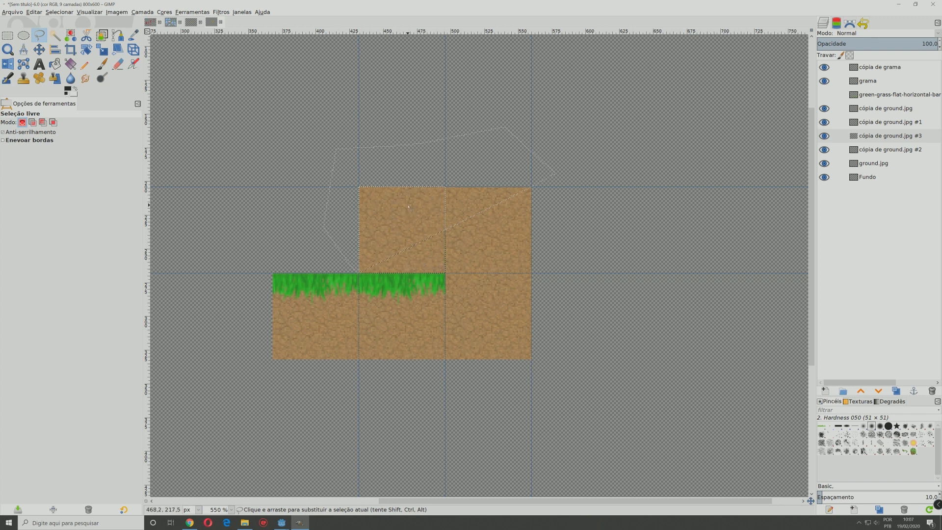
key(Delete)
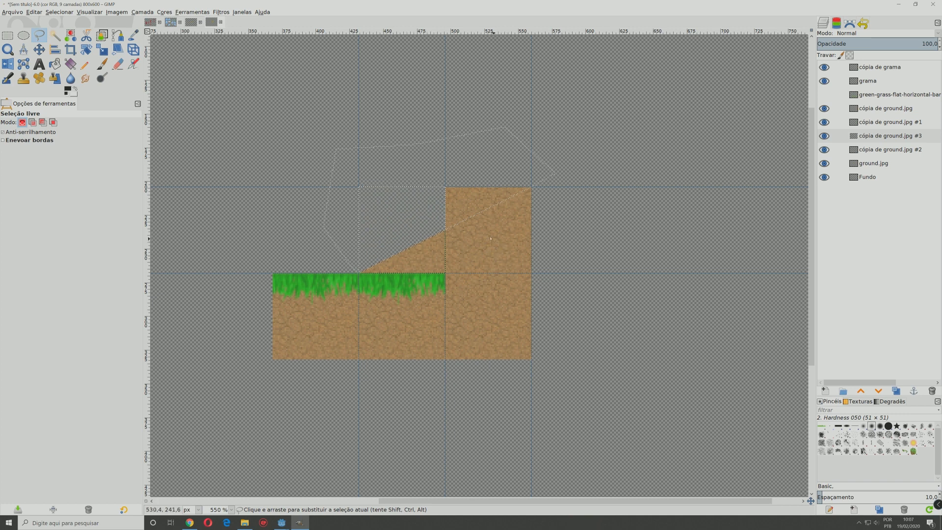
Step: Delete the same selected area from the second raised tile, layer "cópia de ground.jpg #2", to complete the slope
click(875, 123)
click(881, 109)
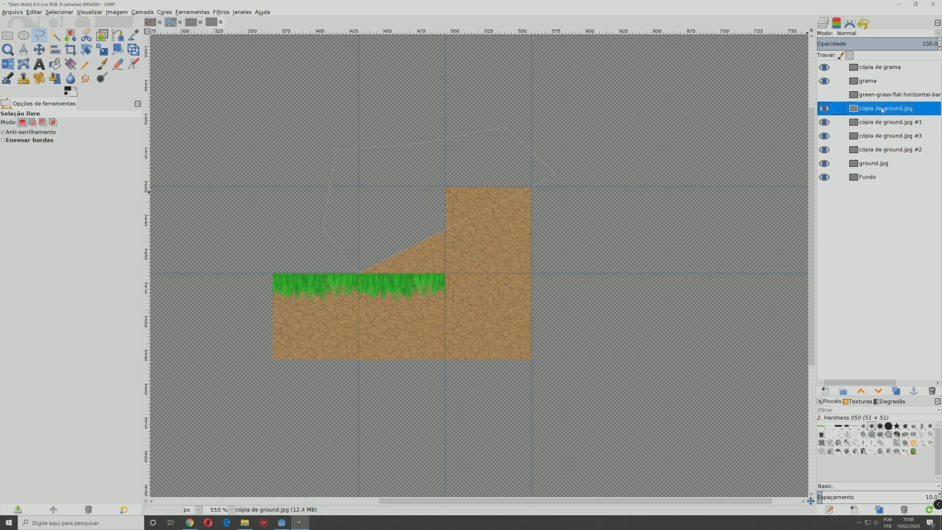
click(879, 151)
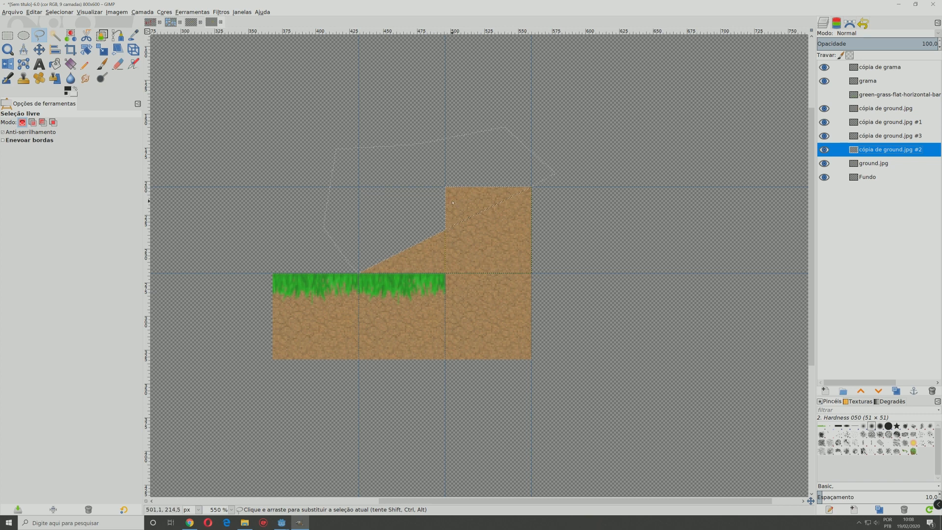
key(Delete)
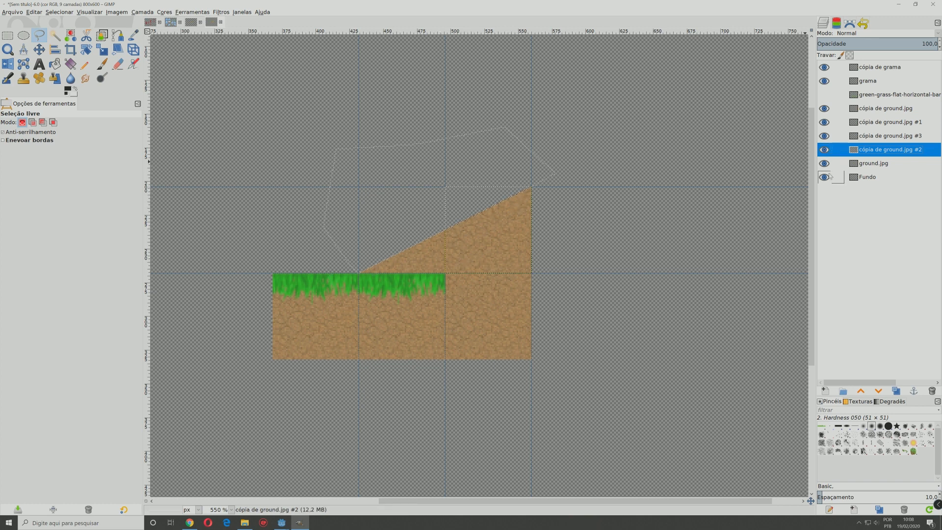
Step: Clear the selection and rotate the grass strip on layer "cópia de grama" by -25.80° to match the slope
click(874, 67)
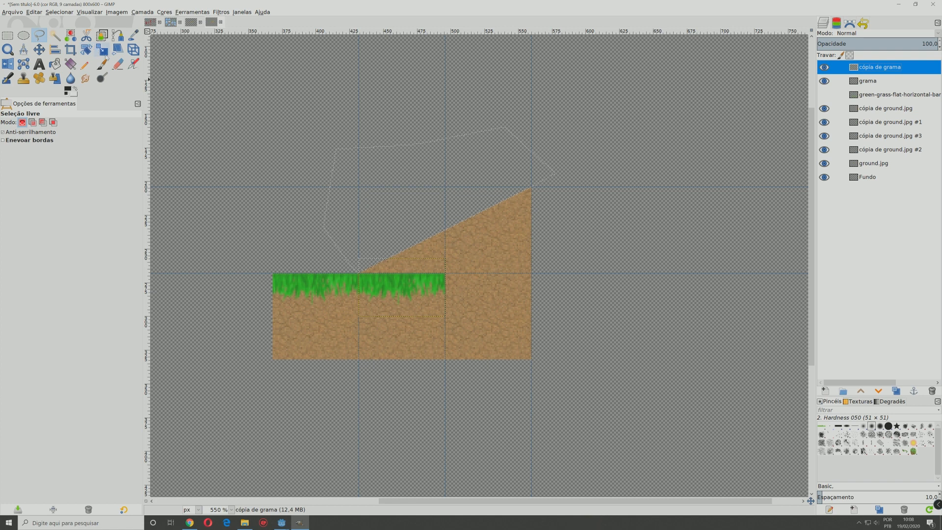
click(85, 50)
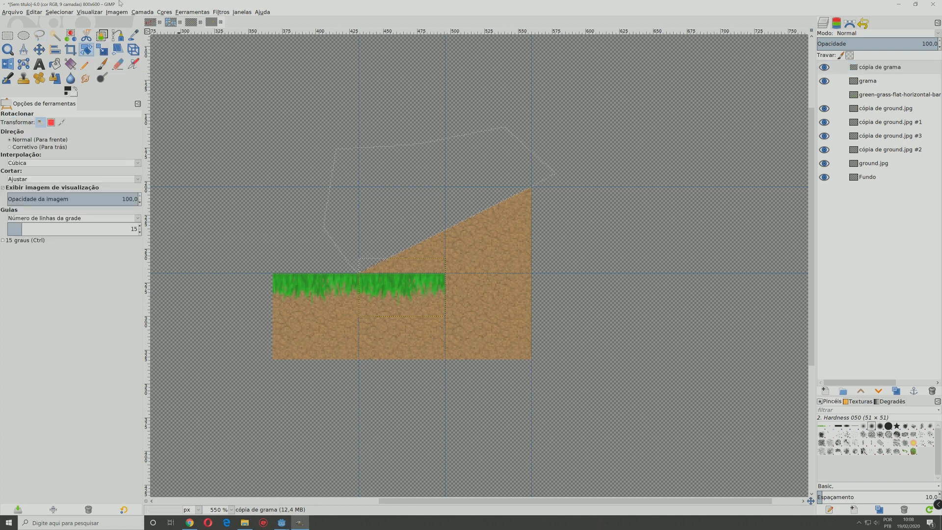
click(60, 13)
click(67, 29)
drag(436, 286, 437, 269)
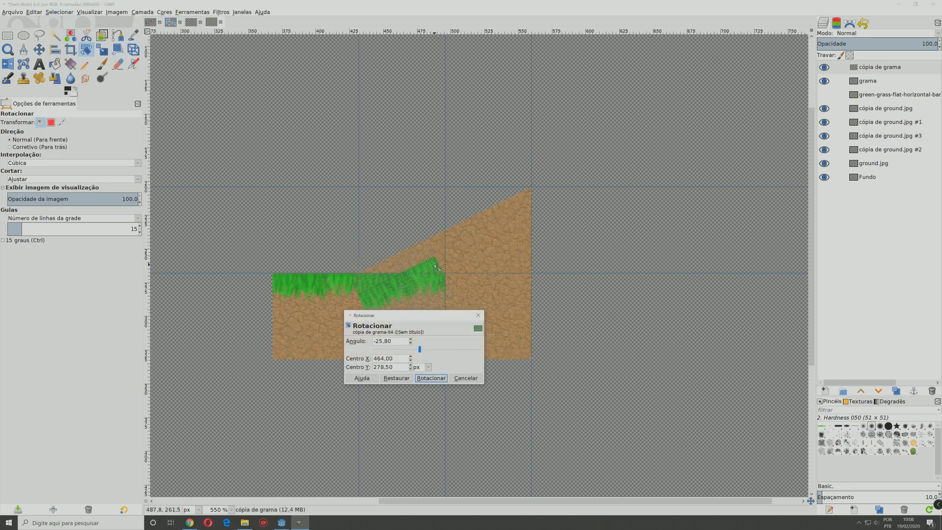
click(431, 378)
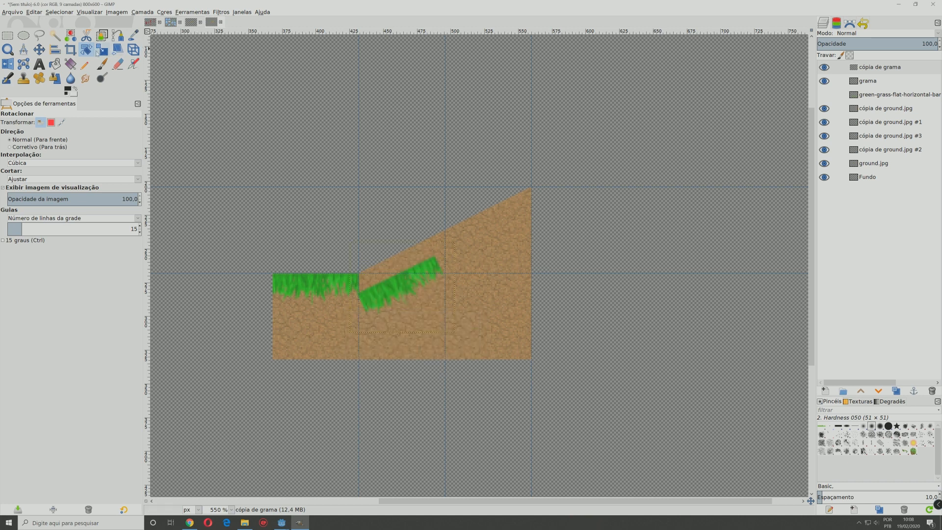
Step: Move the rotated grass up onto the lower half of the slope and scale its layer to 85 × 72 px
click(41, 50)
drag(395, 284, 396, 267)
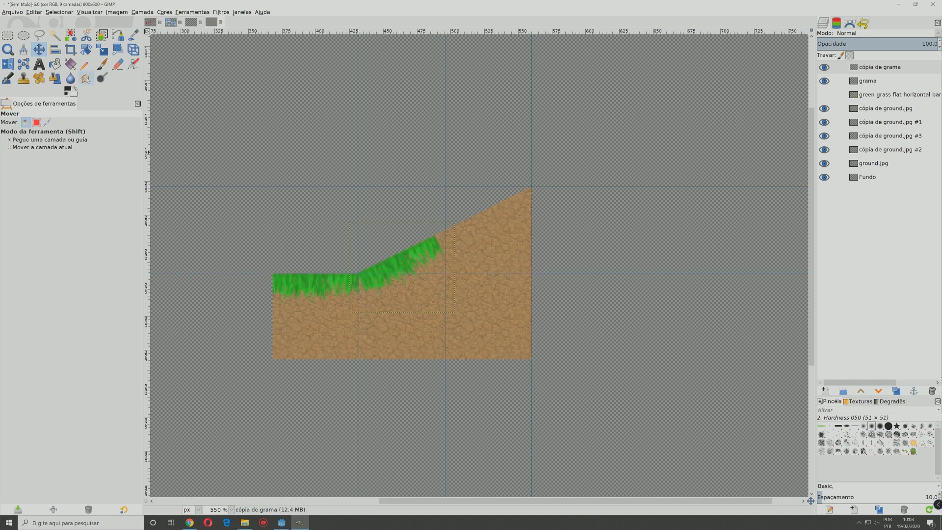
click(107, 51)
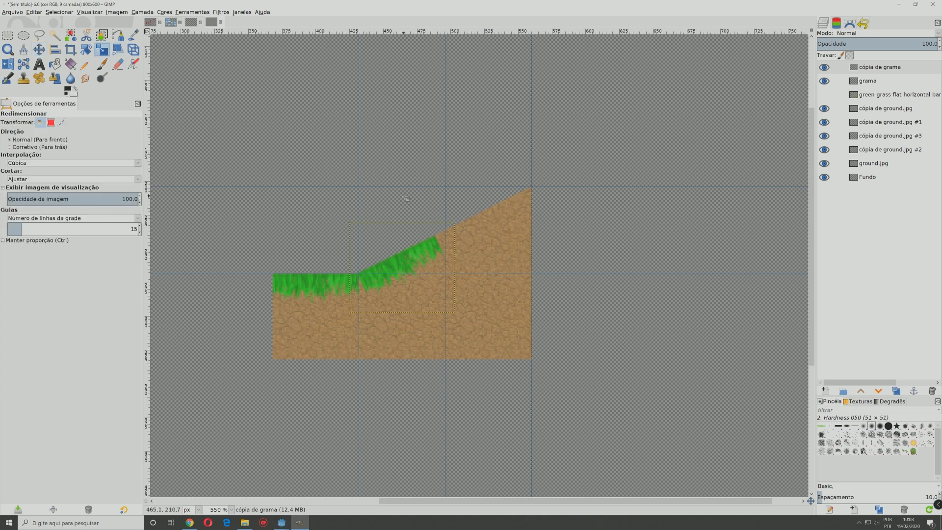
click(450, 218)
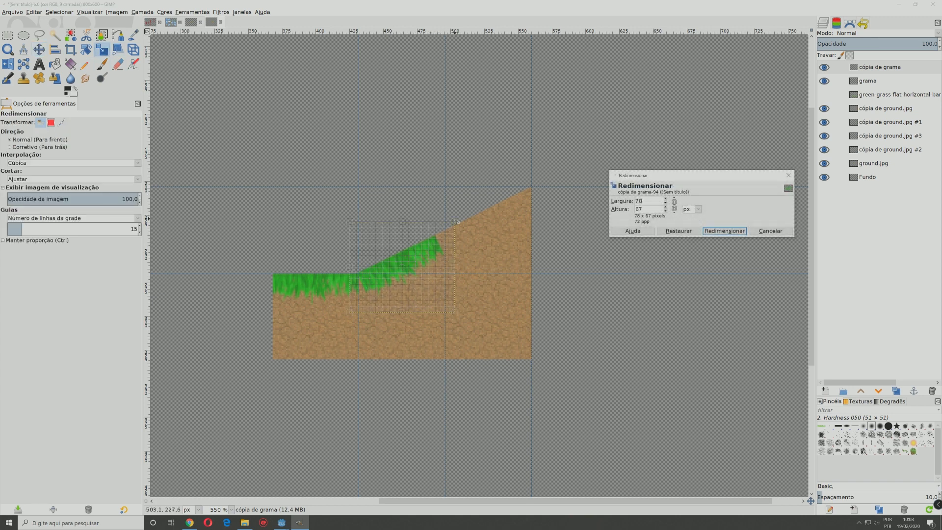
drag(457, 221, 467, 215)
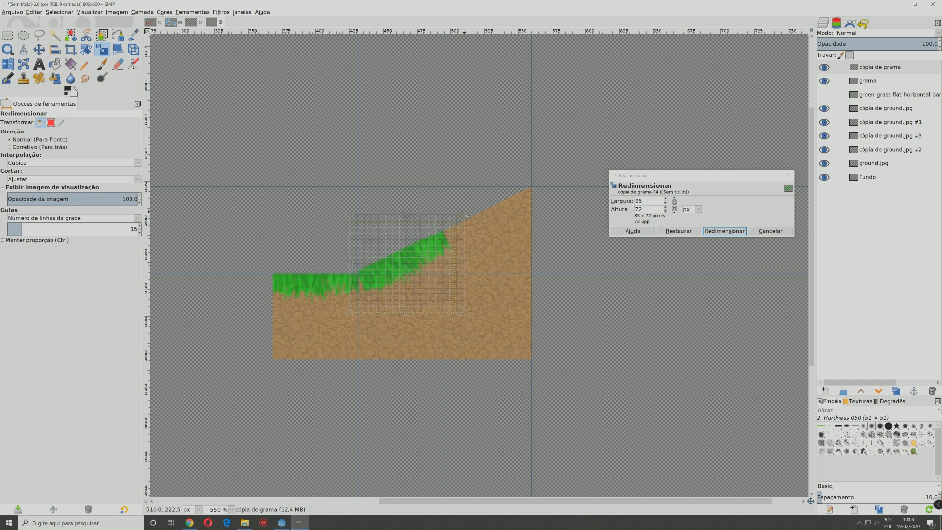
click(724, 231)
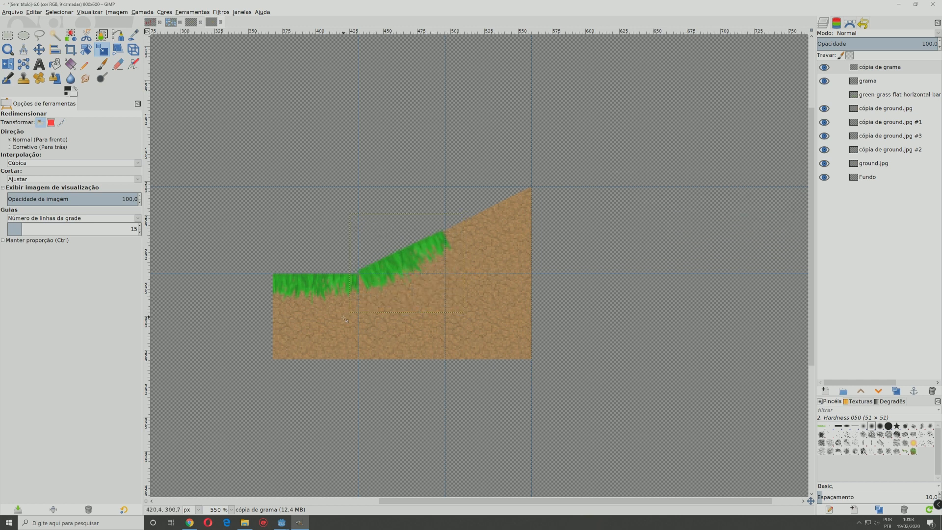
Step: Apply a Perspective transform to the rotated grass, adjusting its corners to blend with the flat grass and fit the slope edge
click(132, 51)
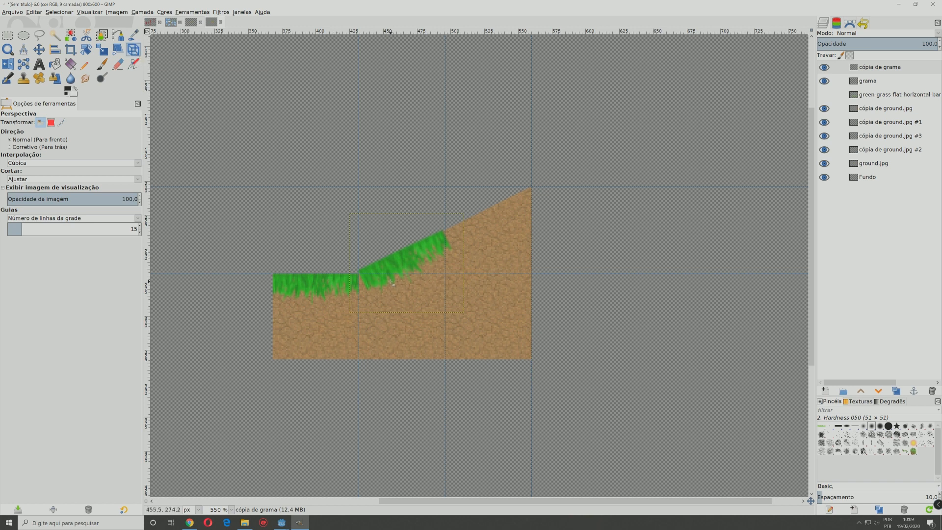
click(371, 325)
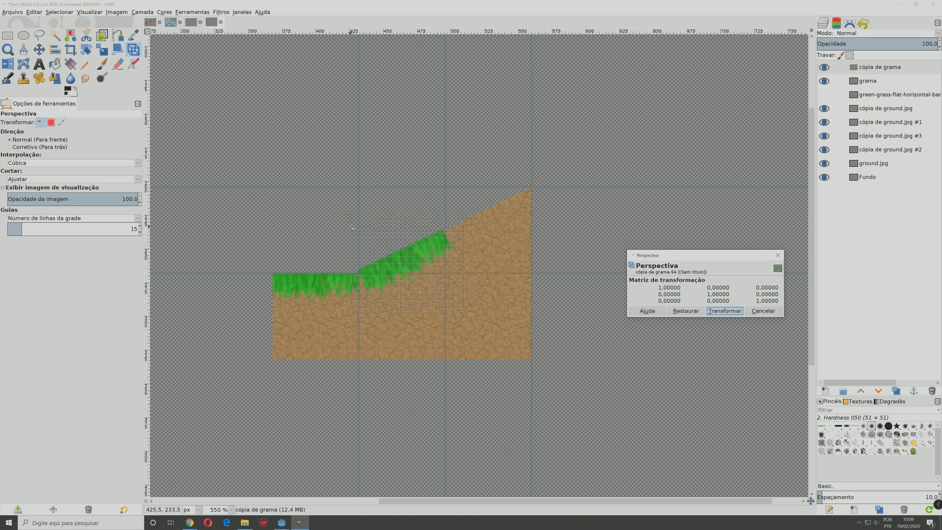
drag(351, 215, 353, 220)
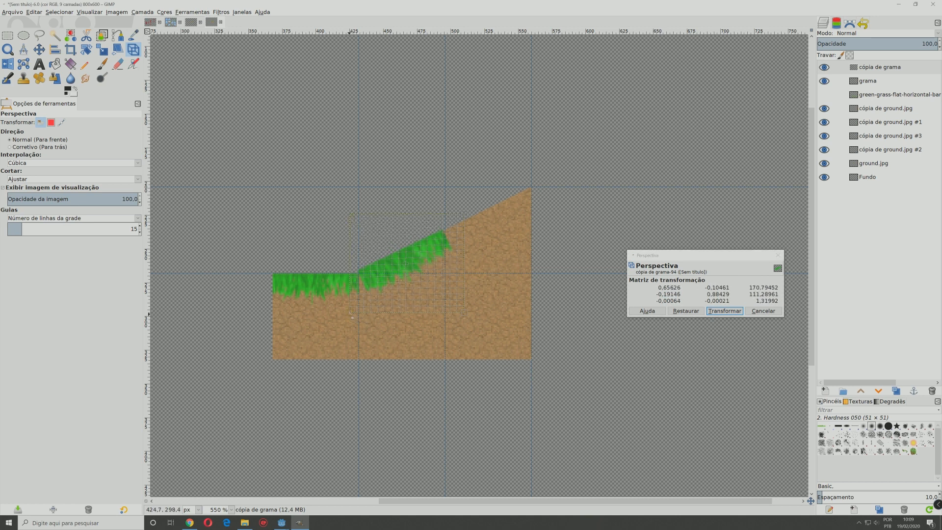
drag(353, 317, 338, 319)
drag(353, 220, 365, 227)
drag(338, 318, 334, 321)
drag(468, 215, 472, 212)
click(716, 311)
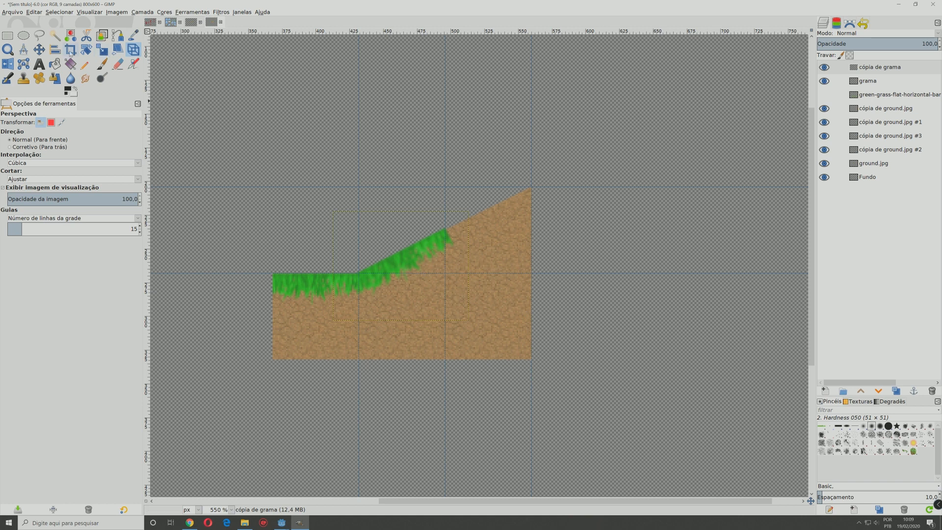
Step: Duplicate the layer "cópia de grama" and place the copy along the upper half of the slope
click(39, 50)
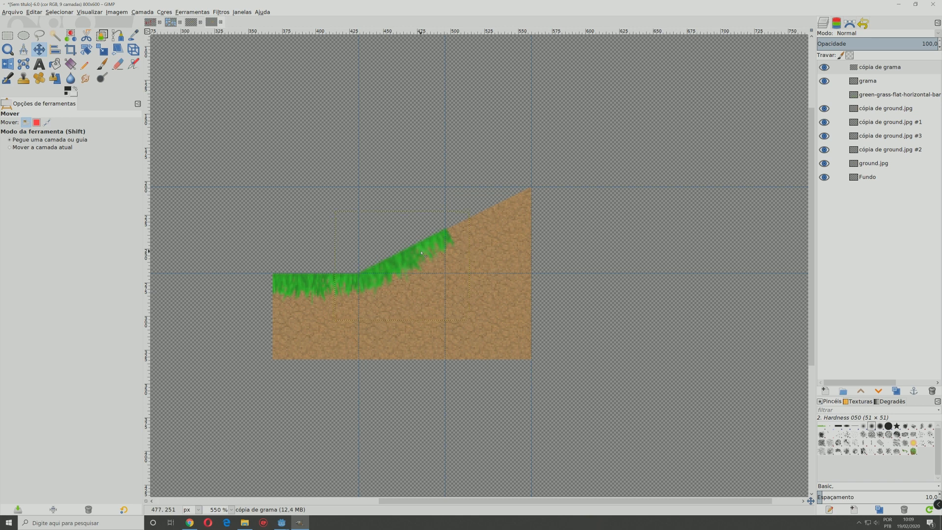
right_click(887, 71)
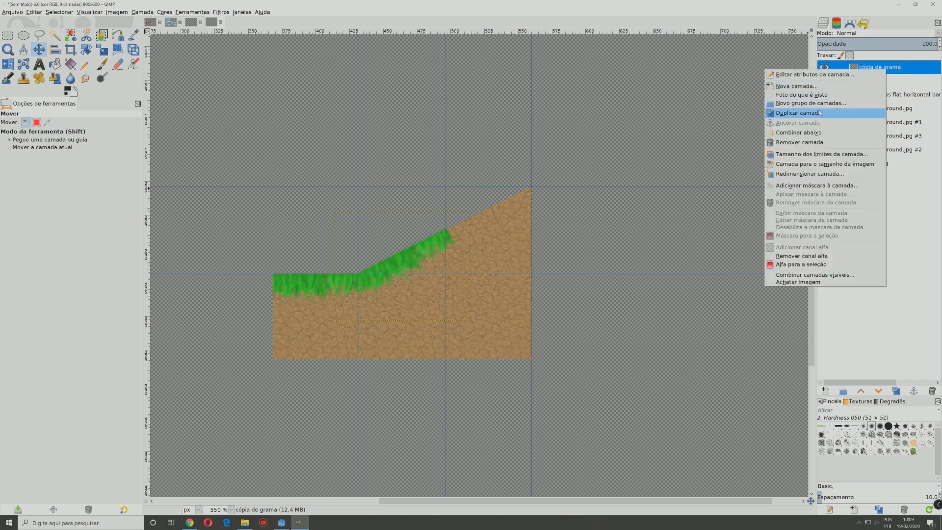
click(834, 112)
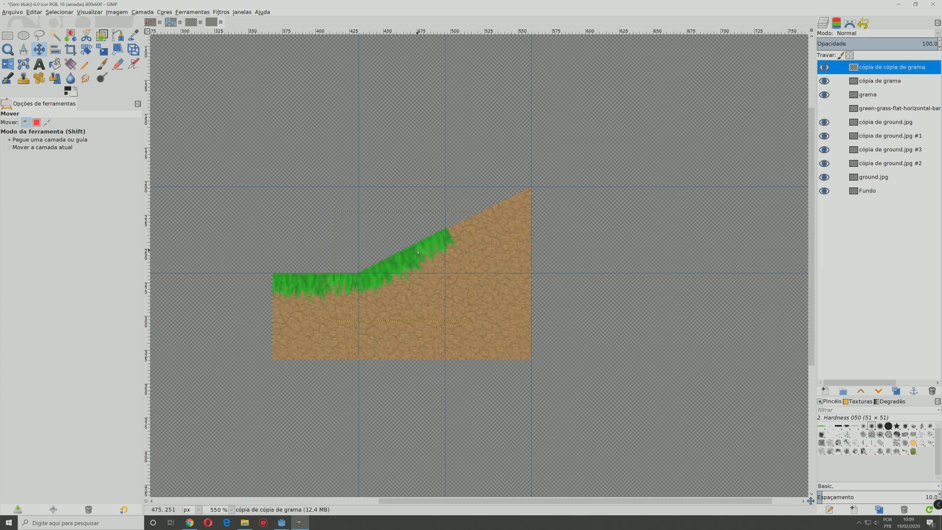
drag(417, 252, 504, 208)
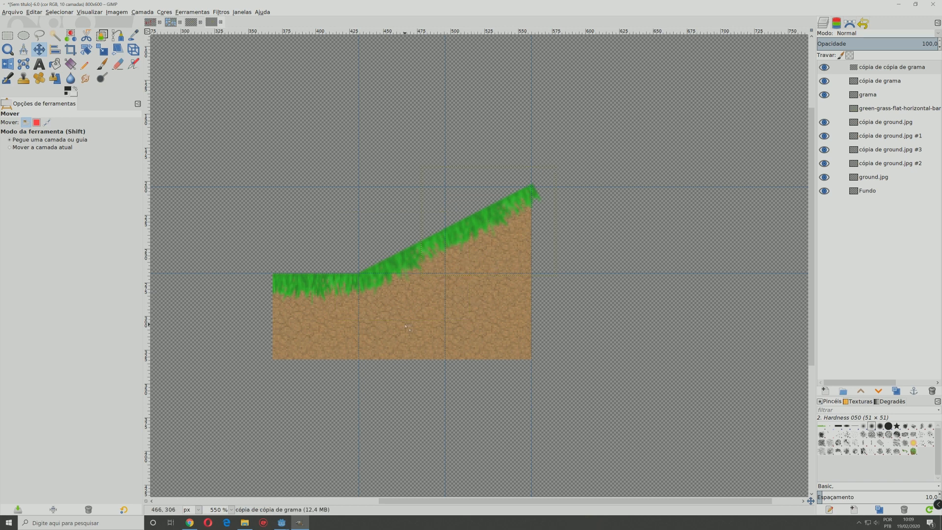
Step: Add a horizontal guide along the bottom of the ground tiles and a vertical guide along their left edge
ctrl+scroll(393, 329, down, 1)
scroll(393, 329, down, 1)
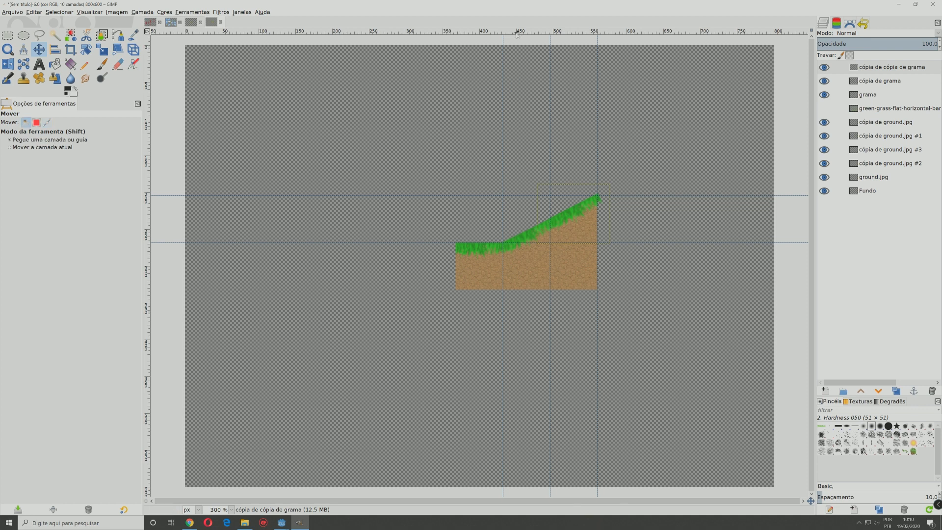
drag(516, 33, 521, 292)
scroll(545, 312, up, 2)
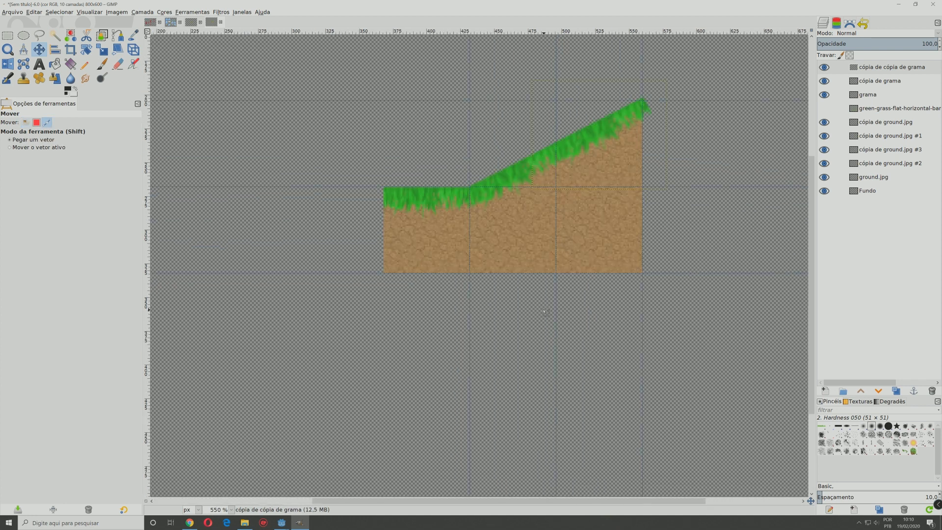
scroll(545, 312, down, 1)
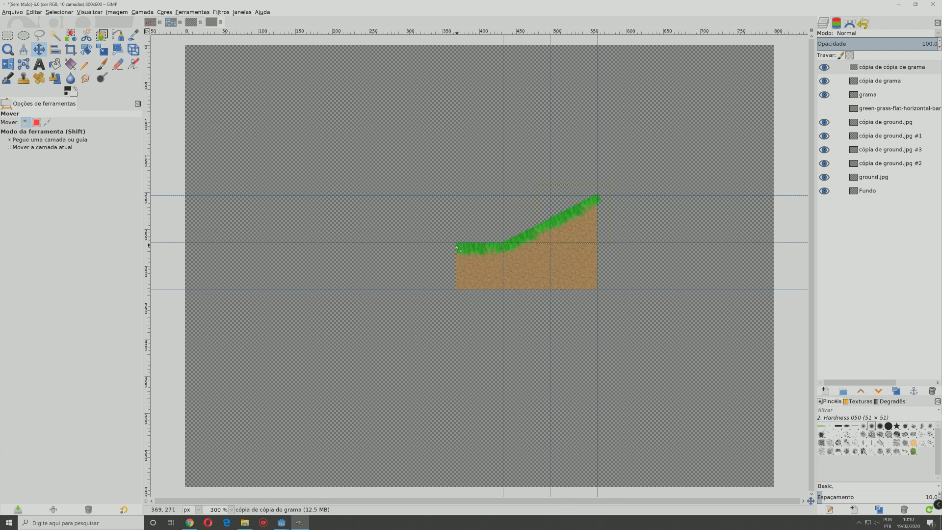
drag(149, 219, 457, 254)
Step: Select the 192 × 128 px rectangle enclosed by the outer guides and crop the image to that selection
click(7, 35)
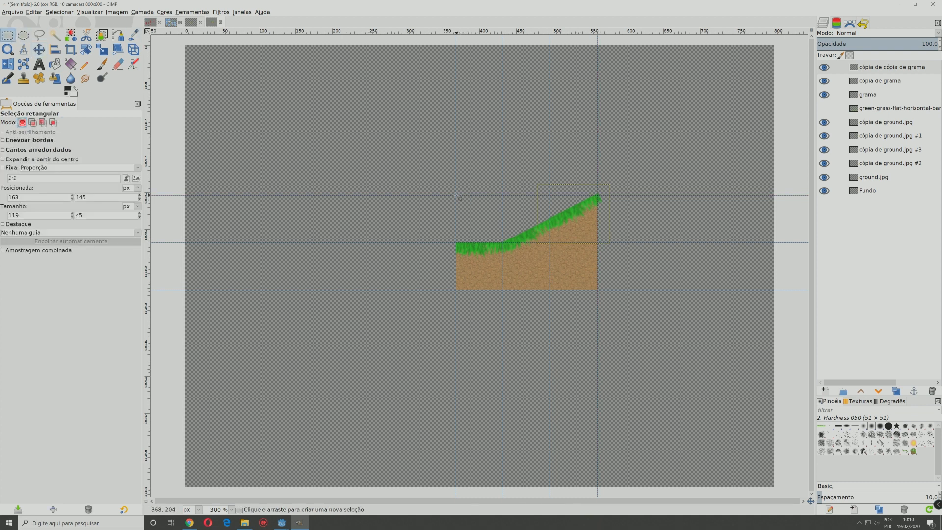
drag(457, 196, 599, 292)
scroll(600, 303, up, 4)
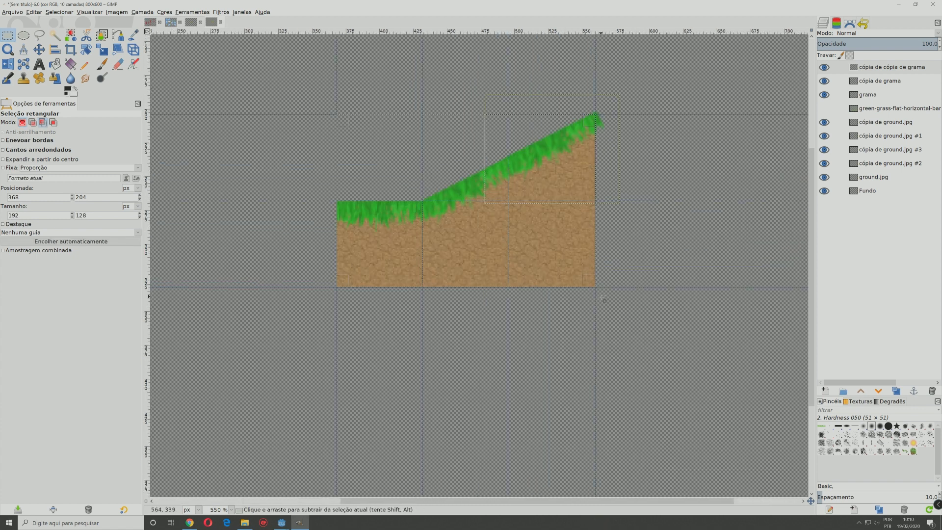
scroll(561, 310, down, 2)
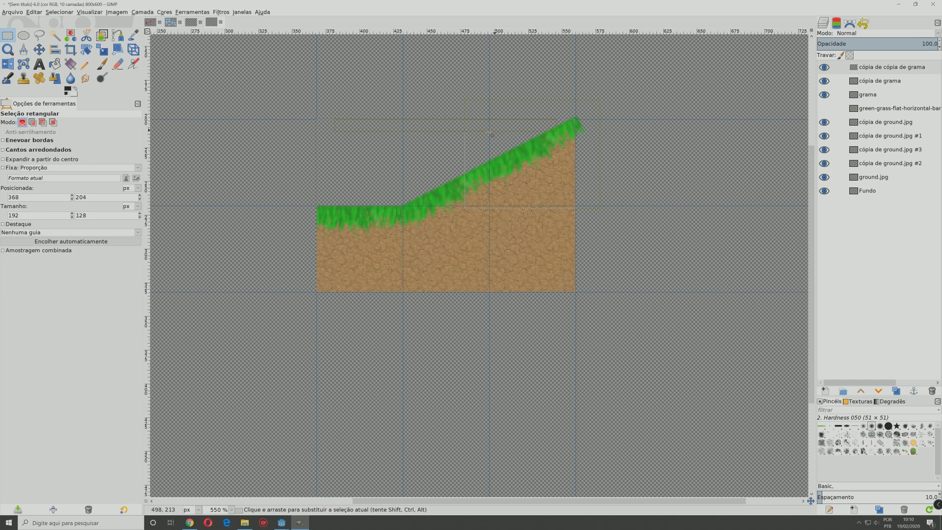
scroll(492, 135, up, 2)
scroll(437, 134, down, 3)
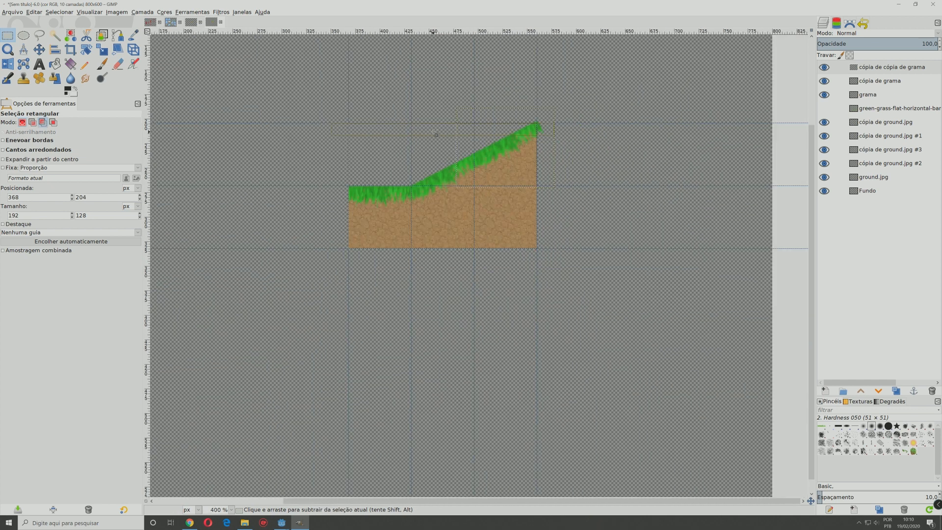
click(121, 13)
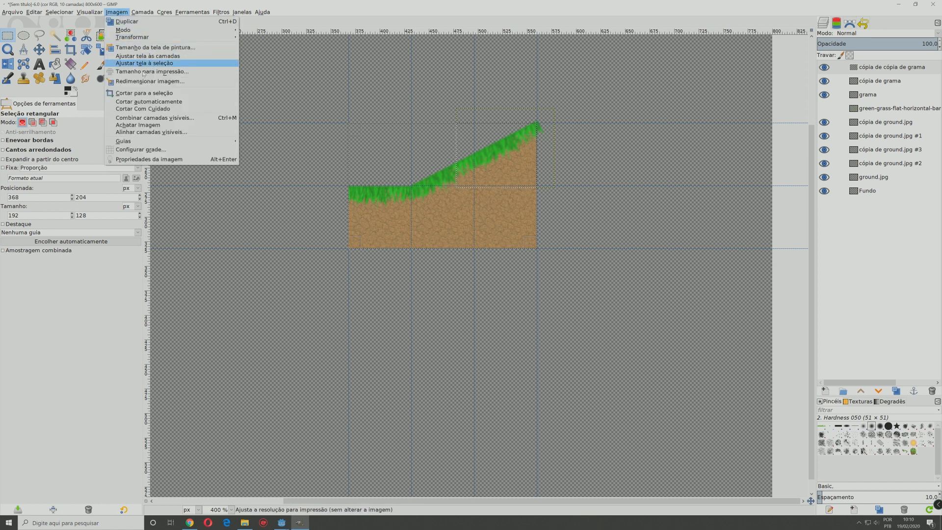
click(151, 95)
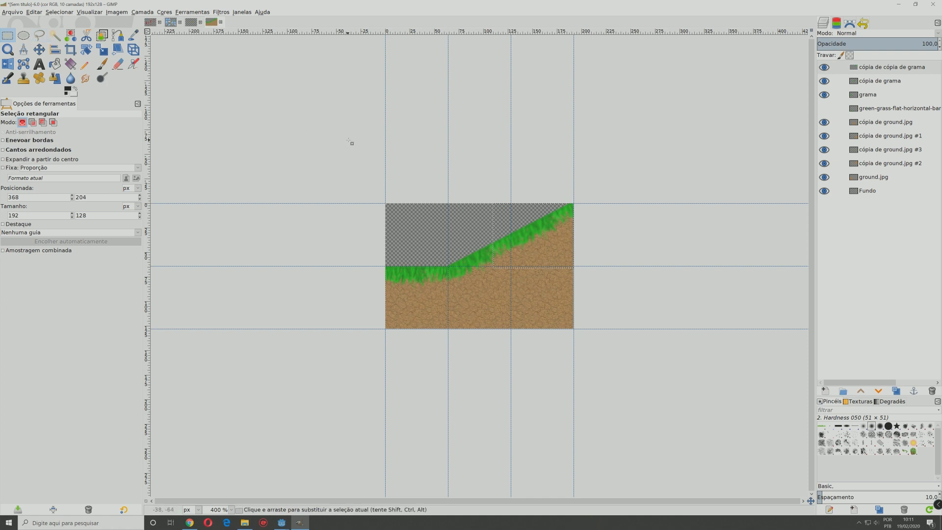
Step: Save the image as grass_tile2.xcf in the plataforma3/recursos/grass_tile folder
key(ctrl)
key(ctrl+s)
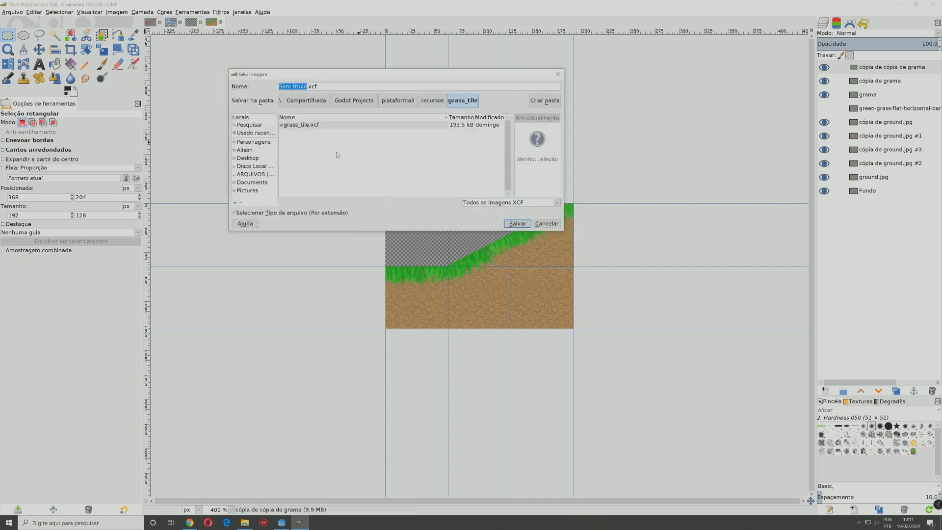
click(299, 125)
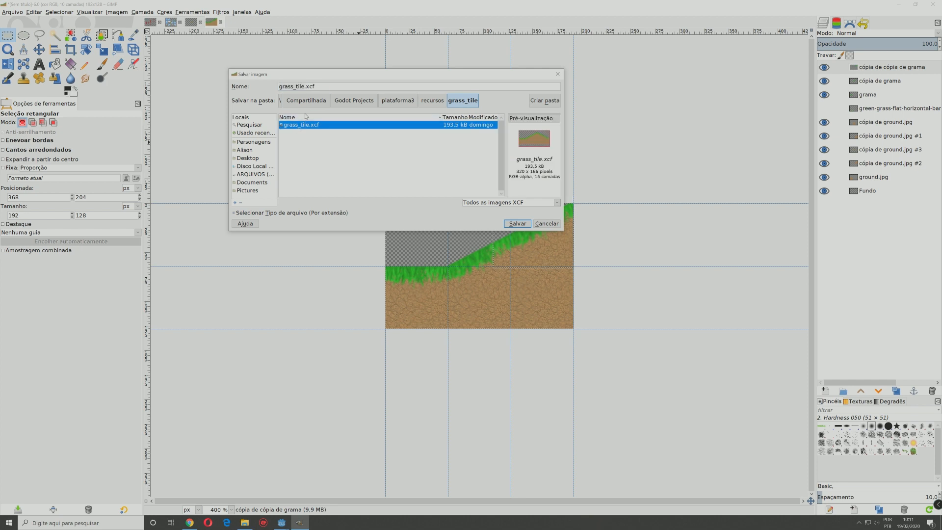
click(305, 86)
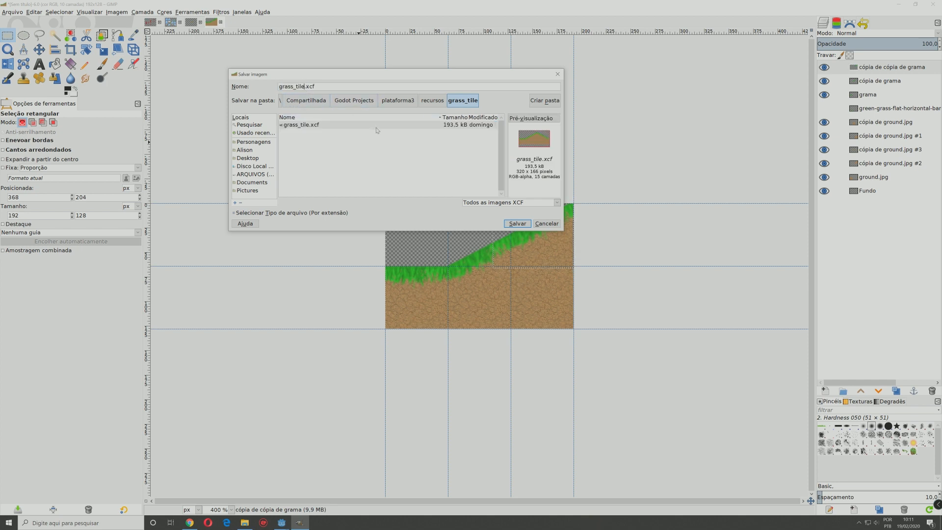
text(2)
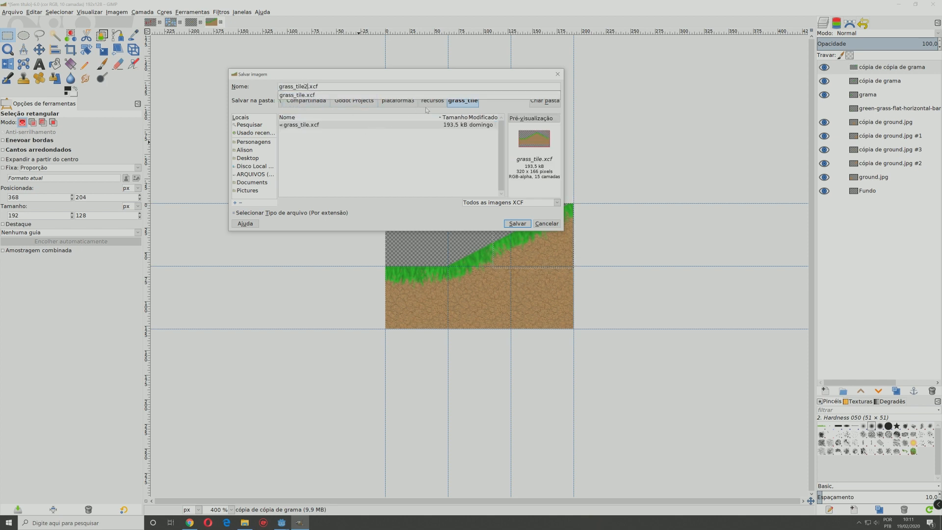
click(521, 225)
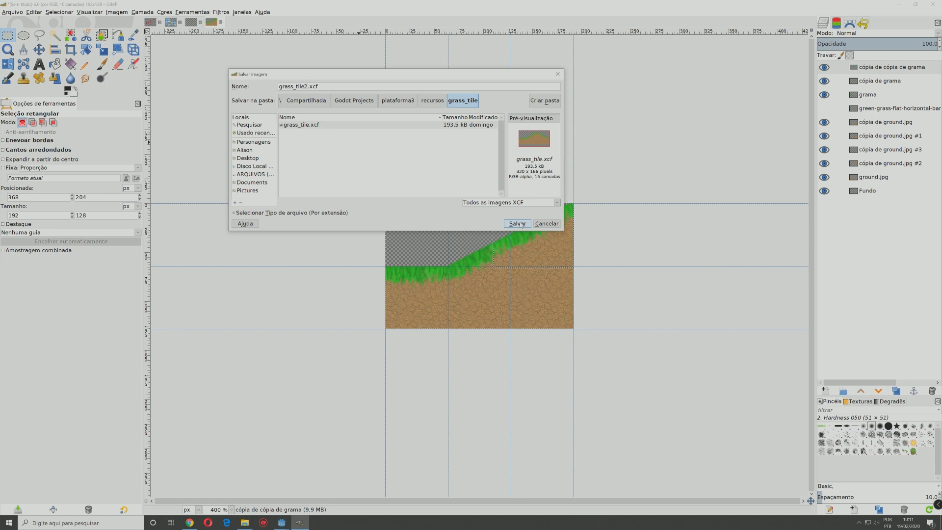
click(520, 223)
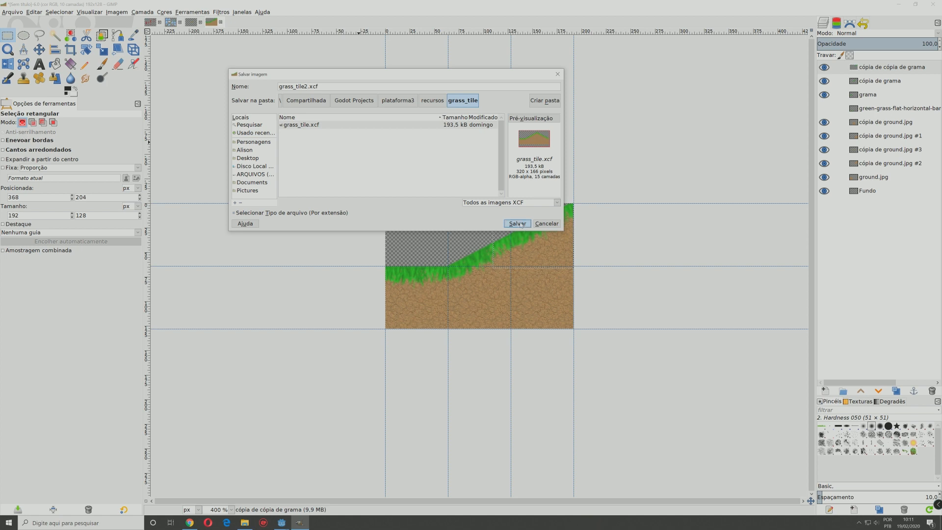
click(11, 13)
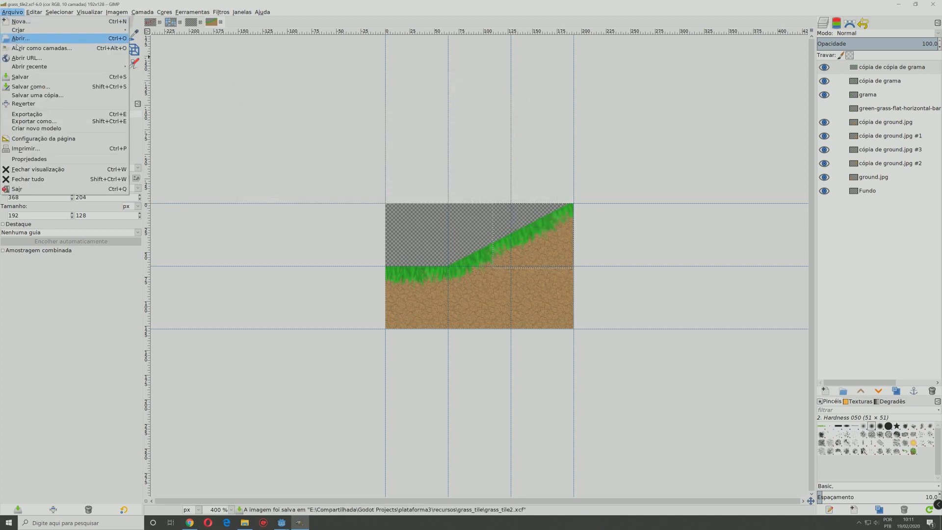
click(49, 114)
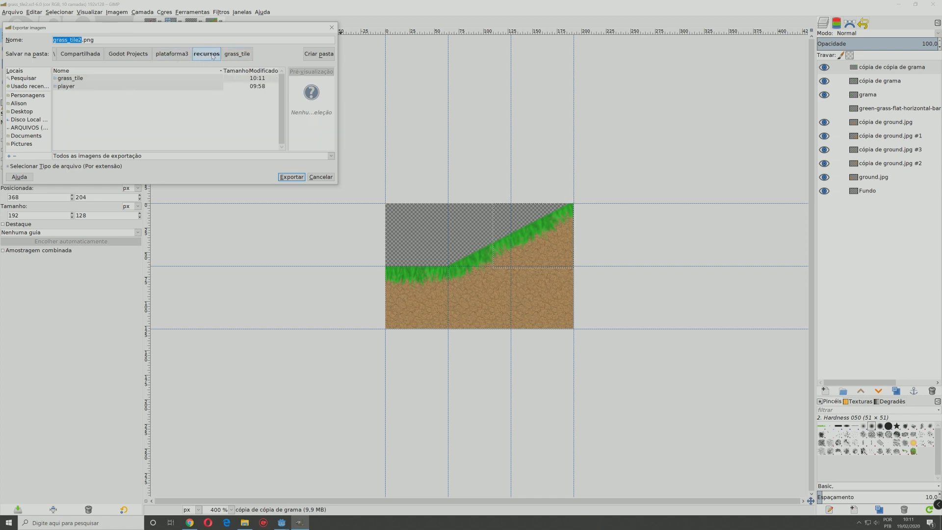
click(171, 53)
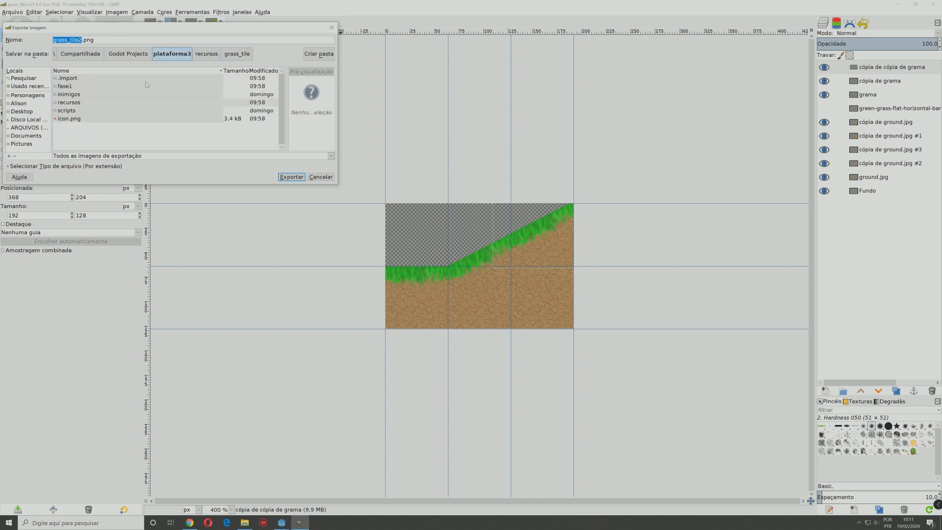
double_click(73, 87)
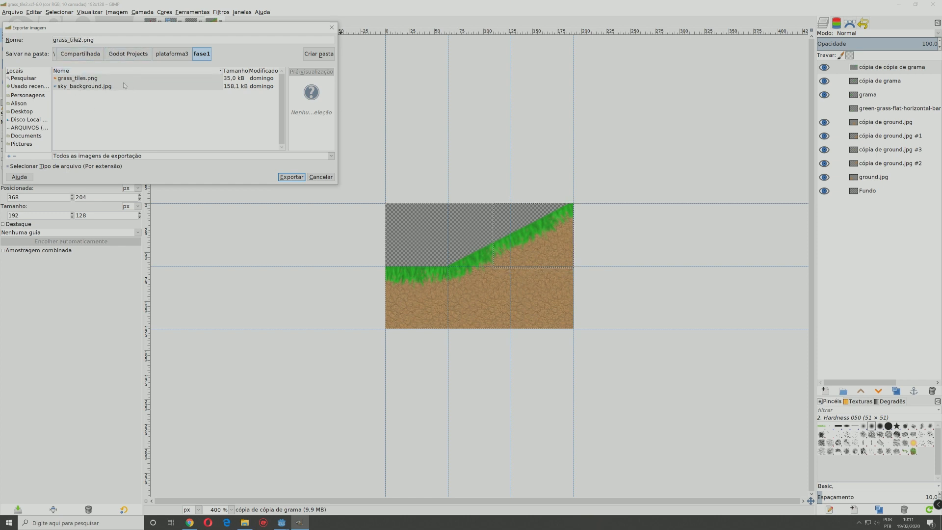
click(292, 177)
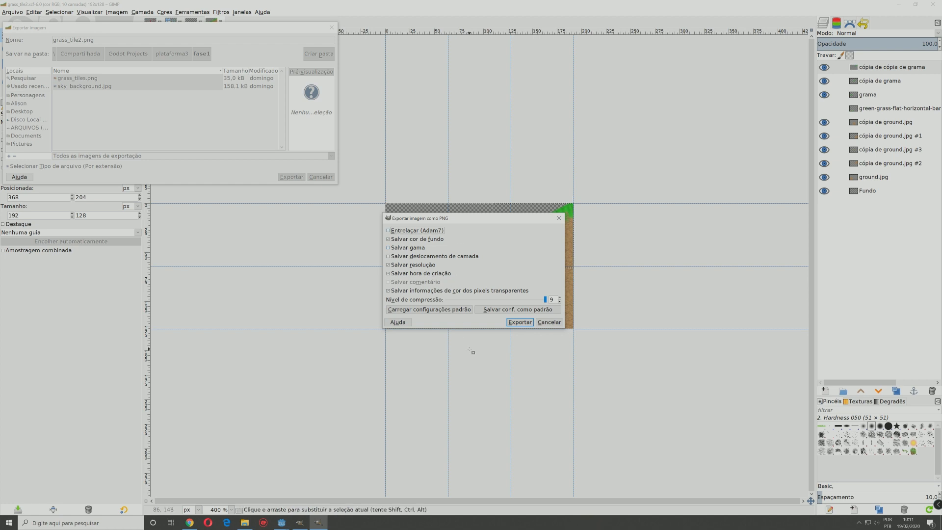
click(547, 323)
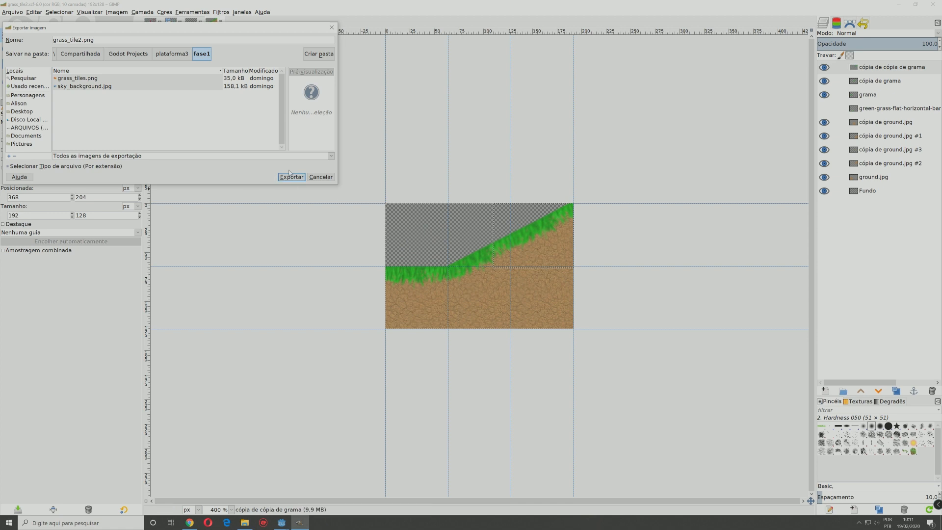
click(319, 178)
Step: Switch to File Explorer, open the grass_tile image from the recursos/grass_tile folder in GIMP and examine the earlier tileset
click(249, 524)
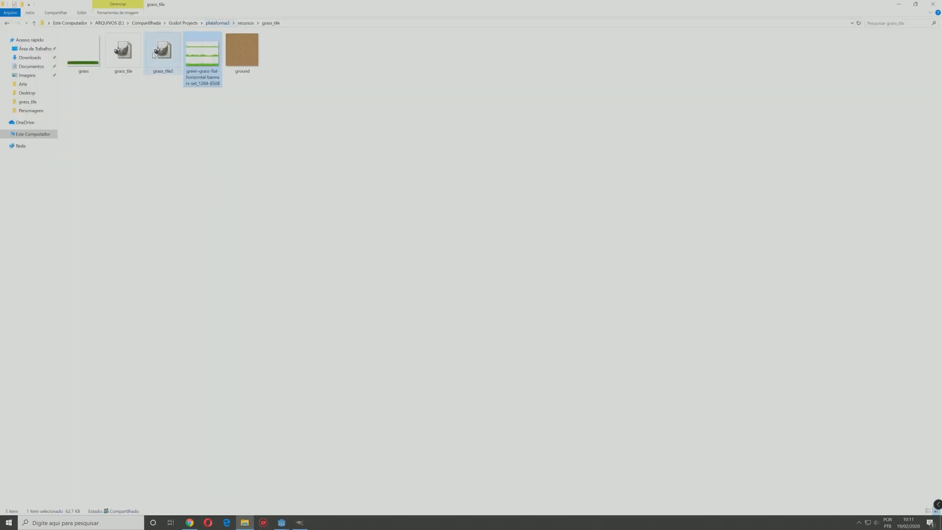
double_click(134, 51)
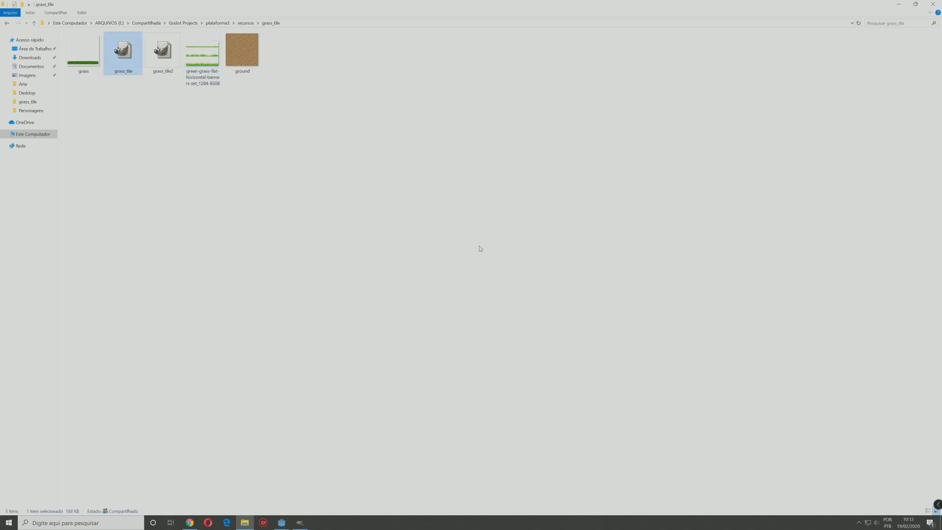
click(310, 522)
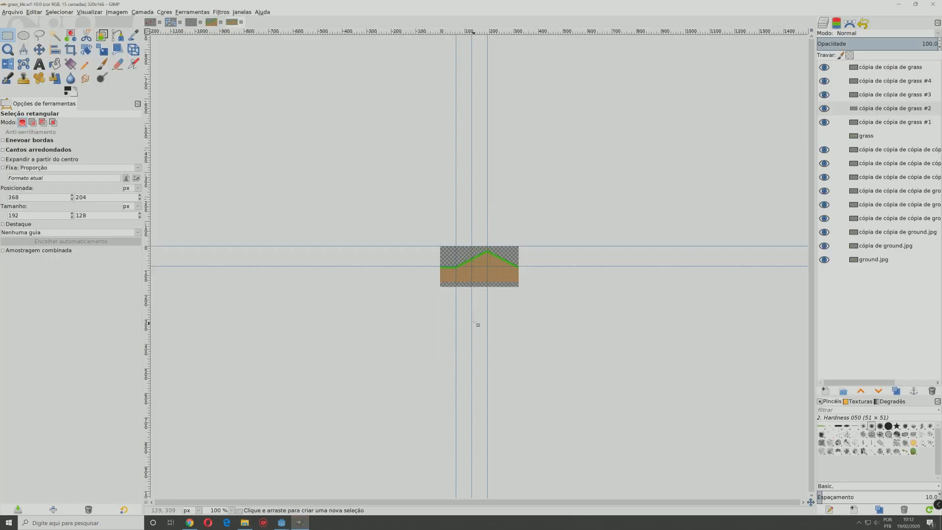
ctrl+scroll(496, 267, up, 4)
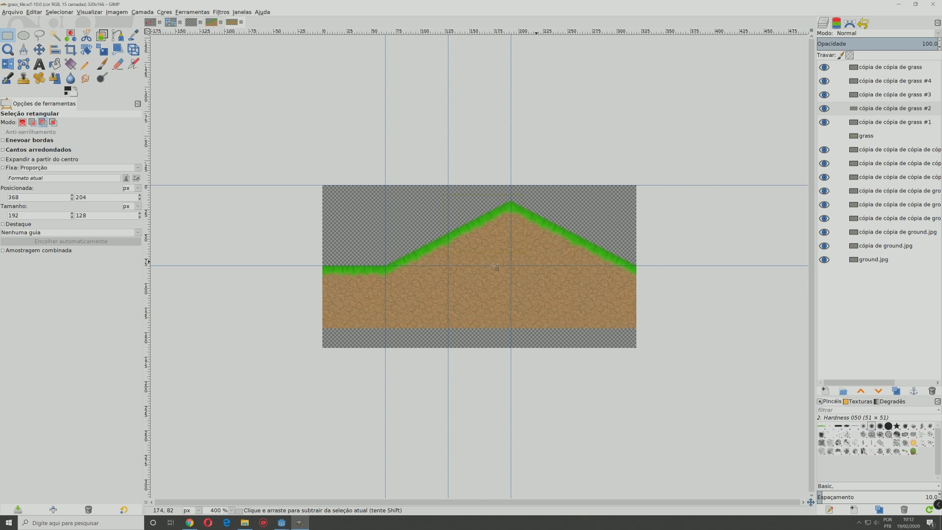
Step: Switch to File Explorer and open the fase1 folder of plataforma3 to view its image files
key(alt+Tab)
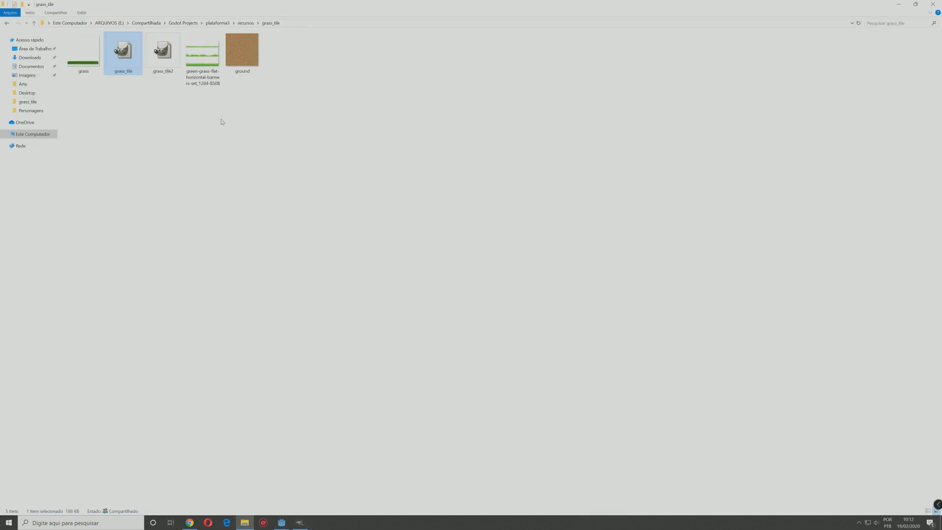
click(213, 23)
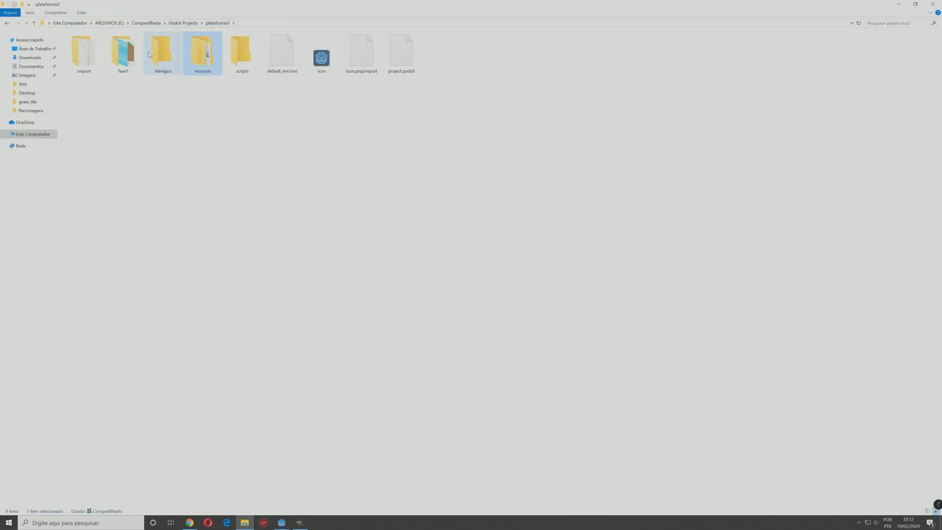
double_click(122, 49)
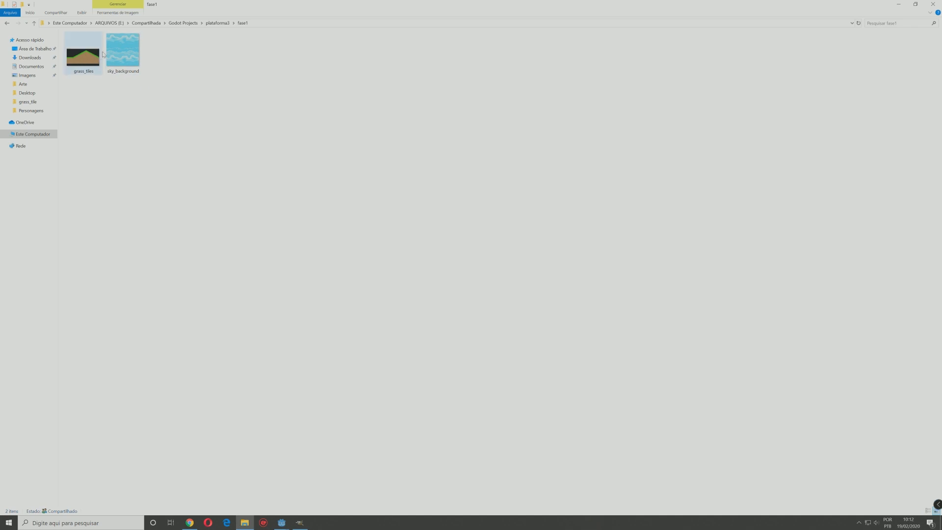